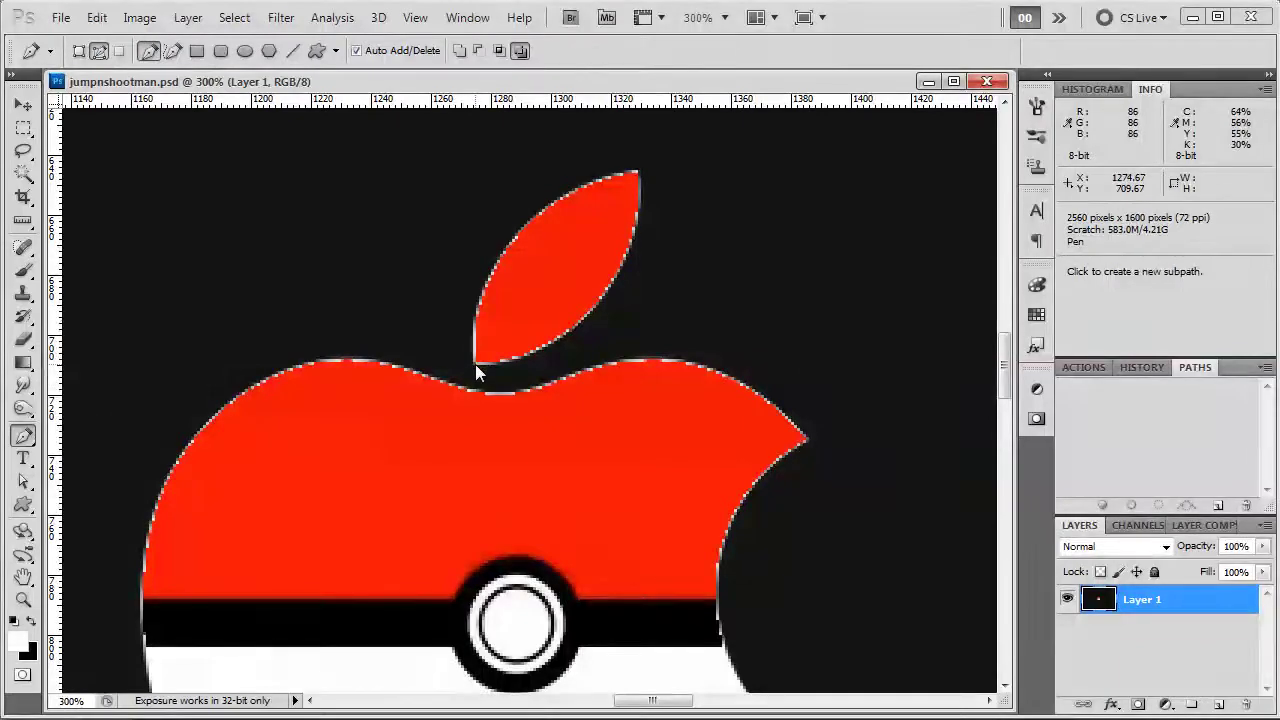
Draw a closed Pen path between the leaf's lower and upper tips, pulling a curve handle from the lower tip
{"action": "left_click_drag", "start_coordinate": [475, 364], "coordinate": [633, 292]}
{"action": "left_click", "coordinate": [635, 171]}
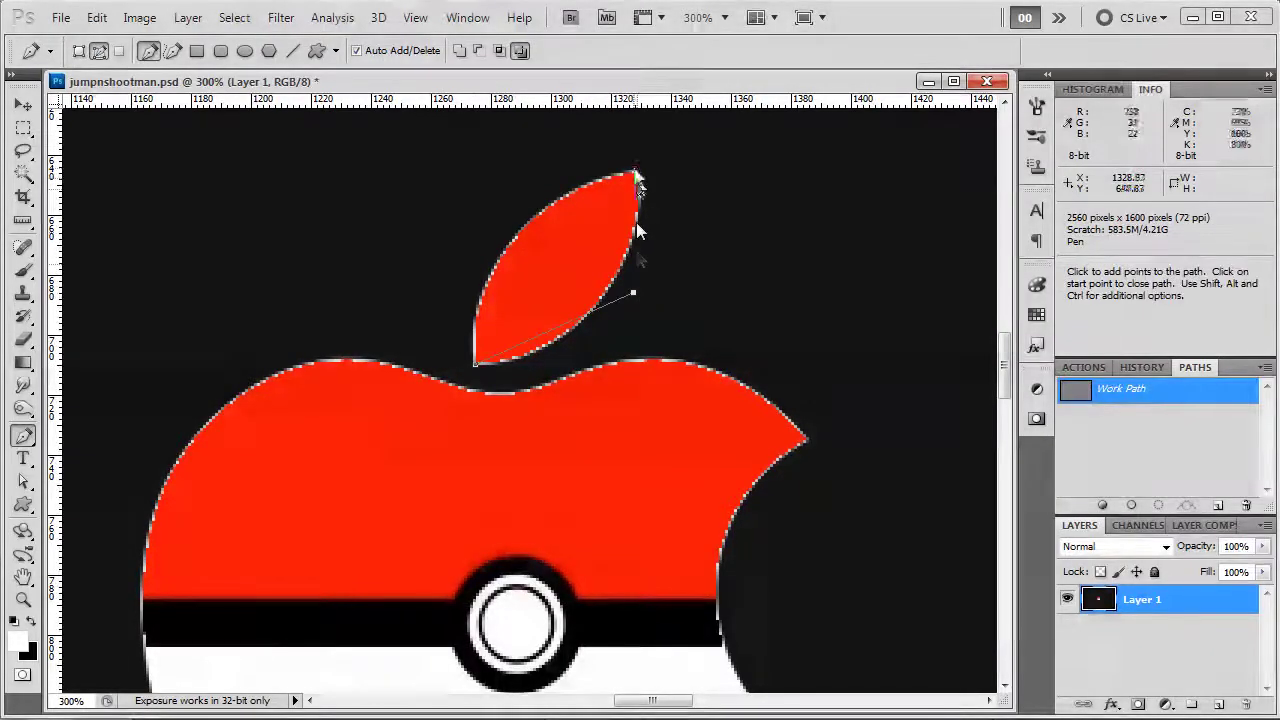
{"action": "left_click", "coordinate": [476, 367]}
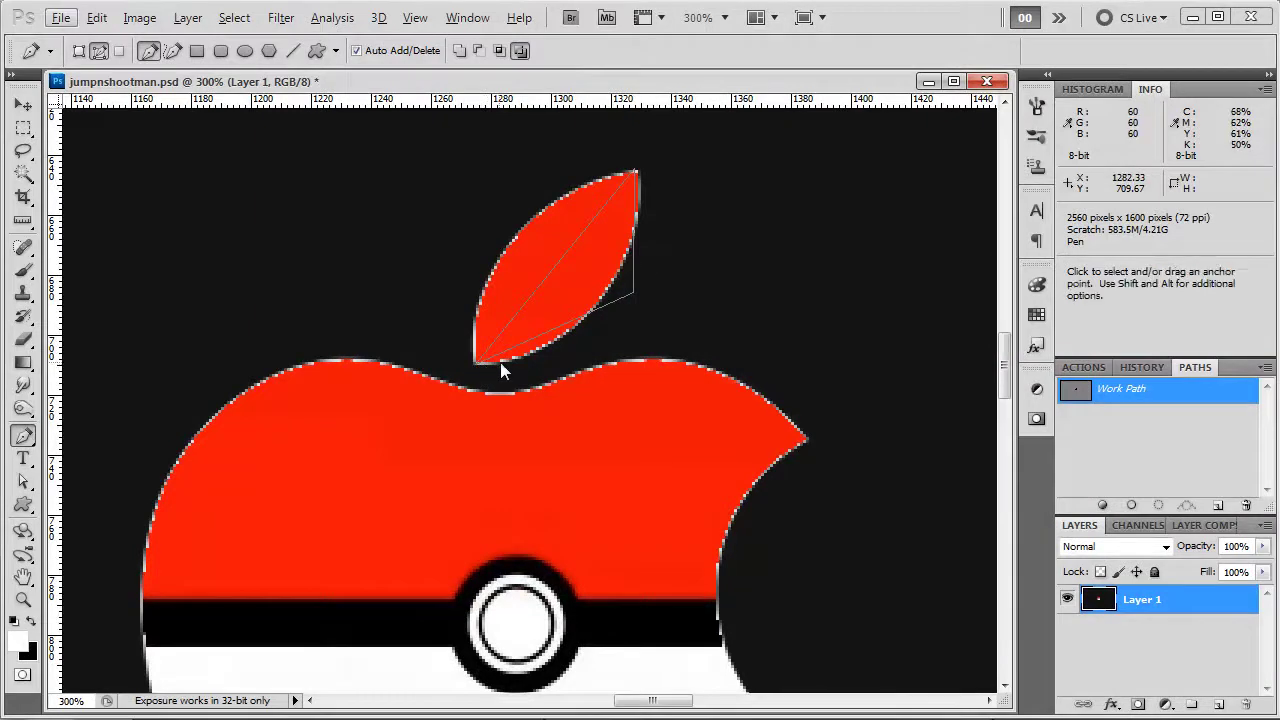
Convert both leaf-tip anchors to curve points and bend their handles individually to follow the leaf's outline
{"action": "left_click", "coordinate": [518, 346], "text": "ctrl"}
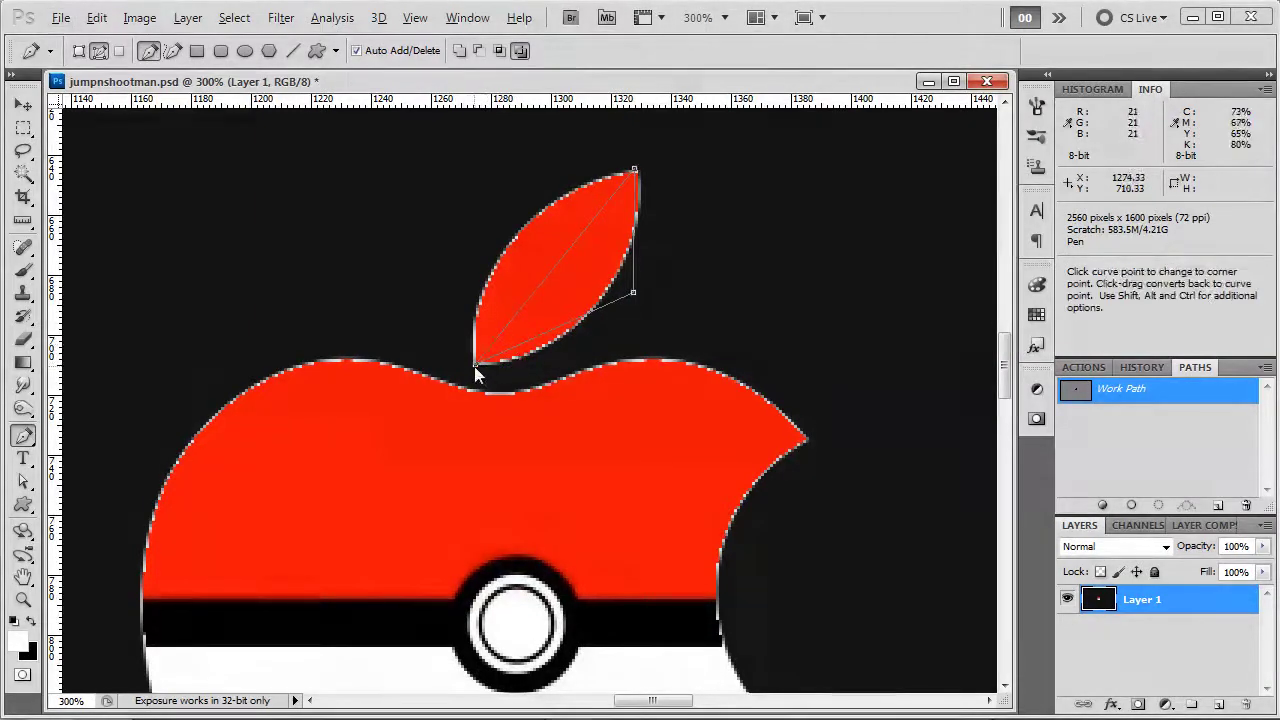
{"action": "left_click_drag", "start_coordinate": [478, 366], "coordinate": [524, 400]}
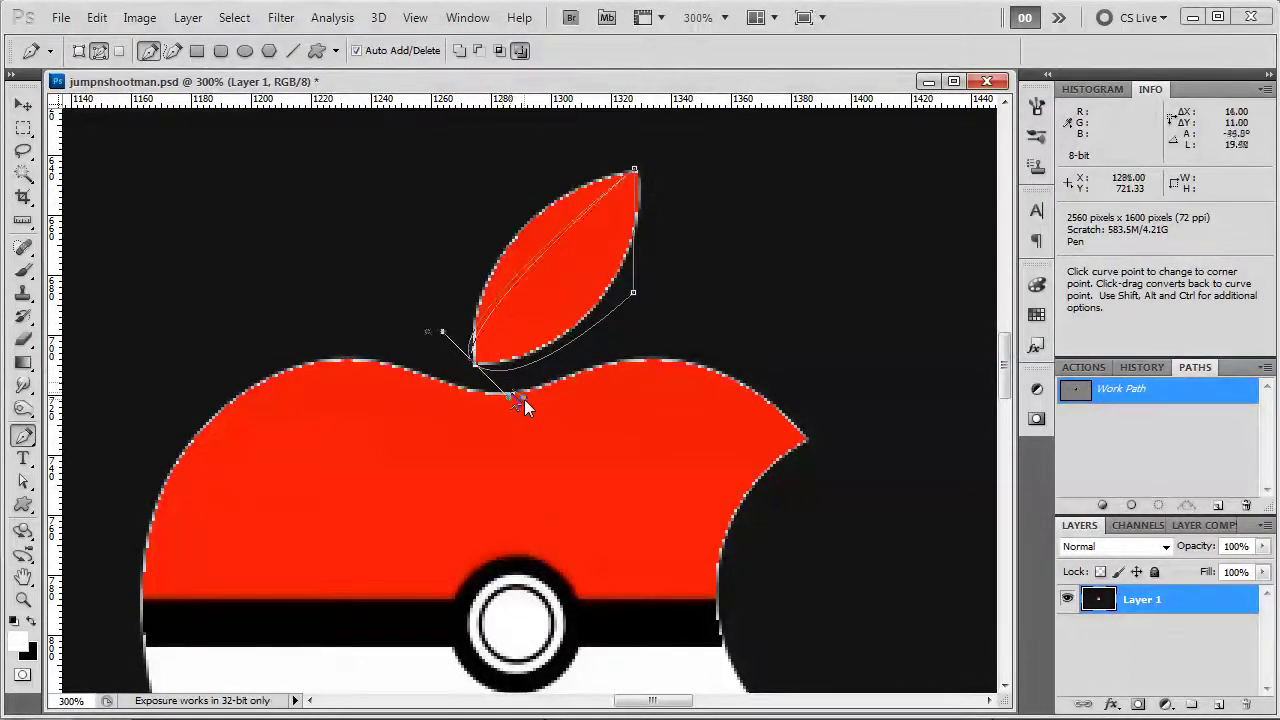
{"action": "left_click_drag", "start_coordinate": [649, 182], "coordinate": [601, 135]}
{"action": "left_click", "coordinate": [633, 293]}
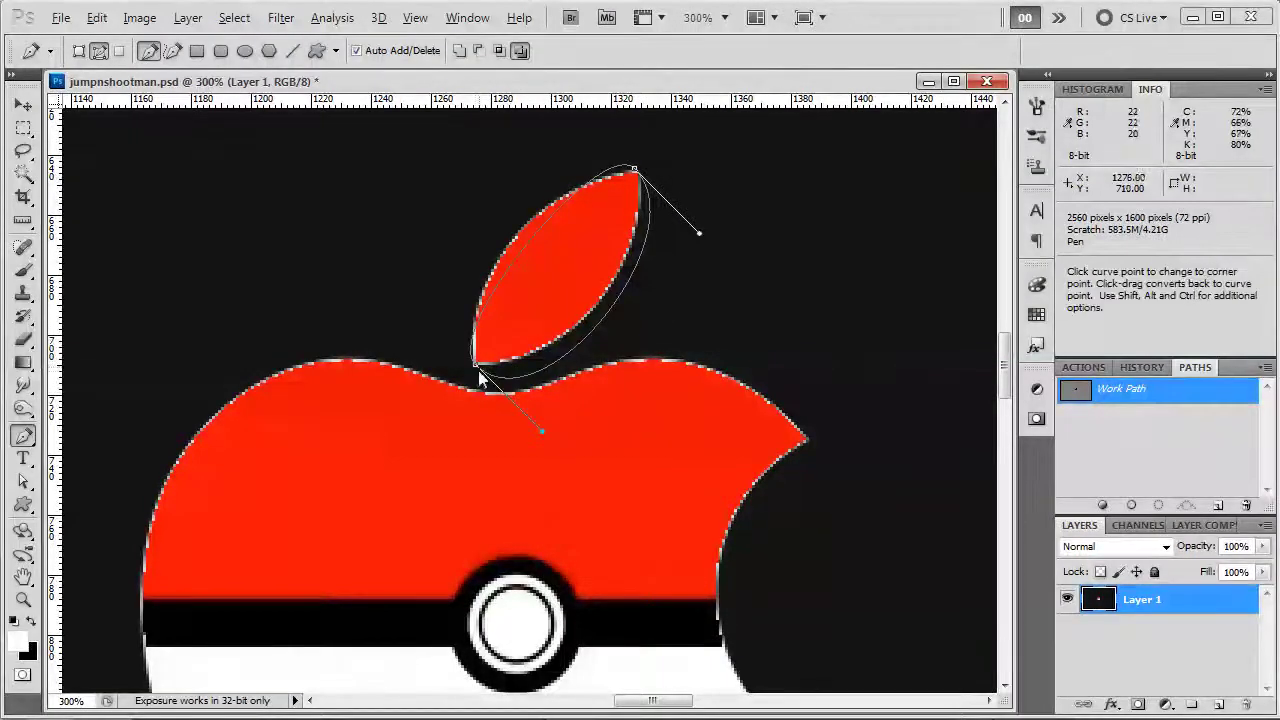
{"action": "left_click_drag", "start_coordinate": [477, 371], "coordinate": [566, 309]}
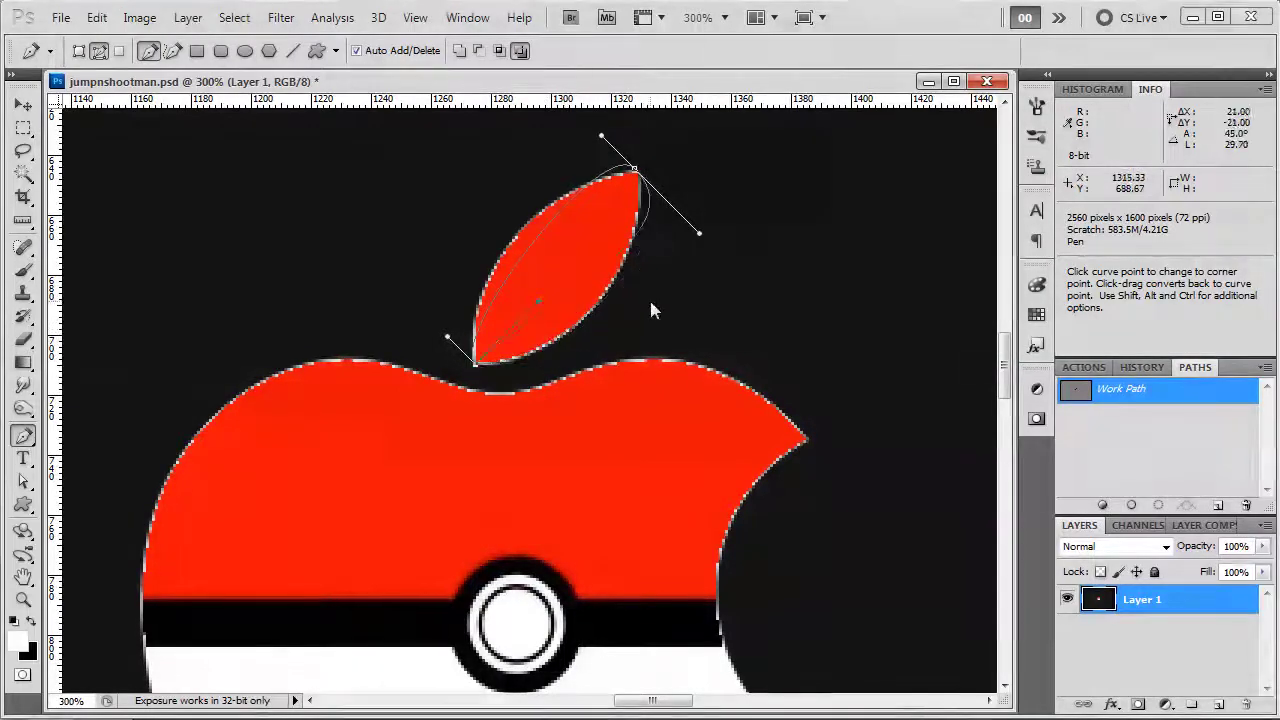
{"action": "left_click_drag", "start_coordinate": [658, 279], "coordinate": [571, 367]}
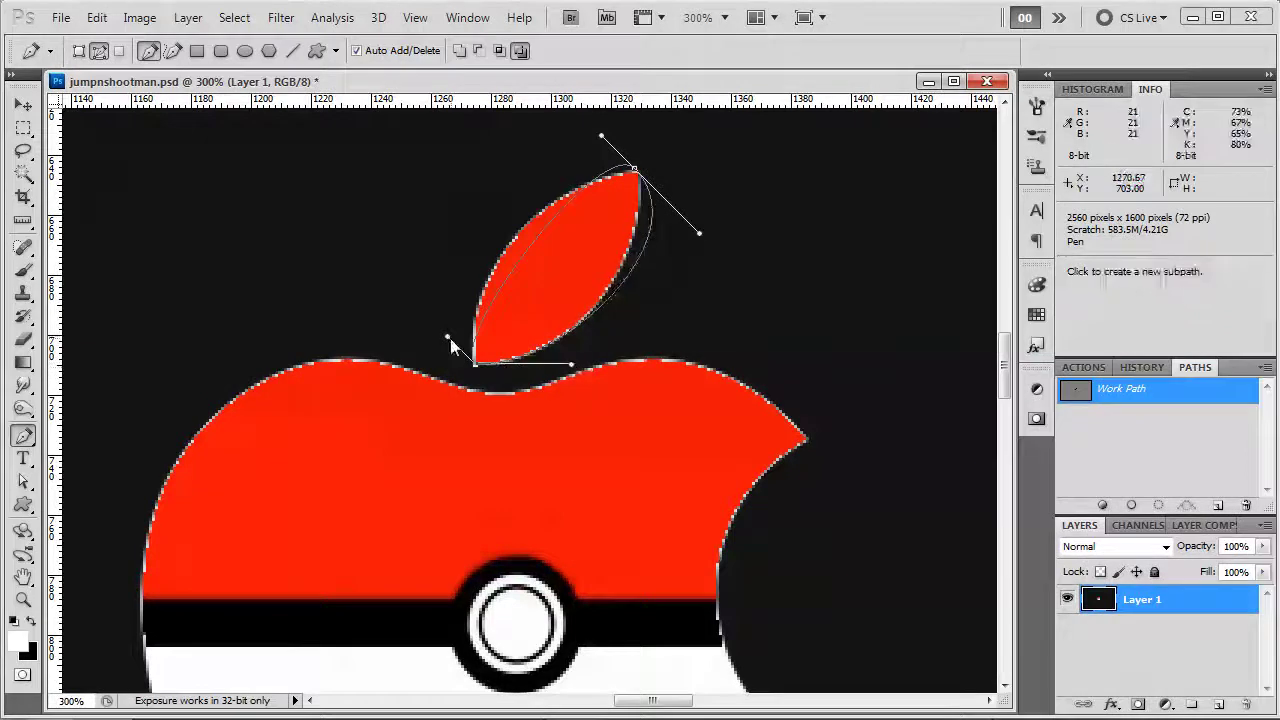
{"action": "left_click_drag", "start_coordinate": [449, 338], "coordinate": [527, 211]}
Rotate the canvas view to stand the leaf upright and add a black-filled layer at 63% opacity above Layer 1
{"action": "key", "text": "r"}
{"action": "left_click_drag", "start_coordinate": [539, 346], "coordinate": [536, 336]}
{"action": "key", "text": "ctrl+alt+shift+n"}
{"action": "key", "text": "ctrl+BackSpace"}
{"action": "left_click_drag", "start_coordinate": [1208, 548], "coordinate": [1176, 556]}
Fine-tune the leaf path's handles to match both edges of the leaf, and return the canvas rotation to 0°
{"action": "left_click_drag", "start_coordinate": [409, 154], "coordinate": [398, 226]}
{"action": "left_click_drag", "start_coordinate": [398, 353], "coordinate": [392, 352]}
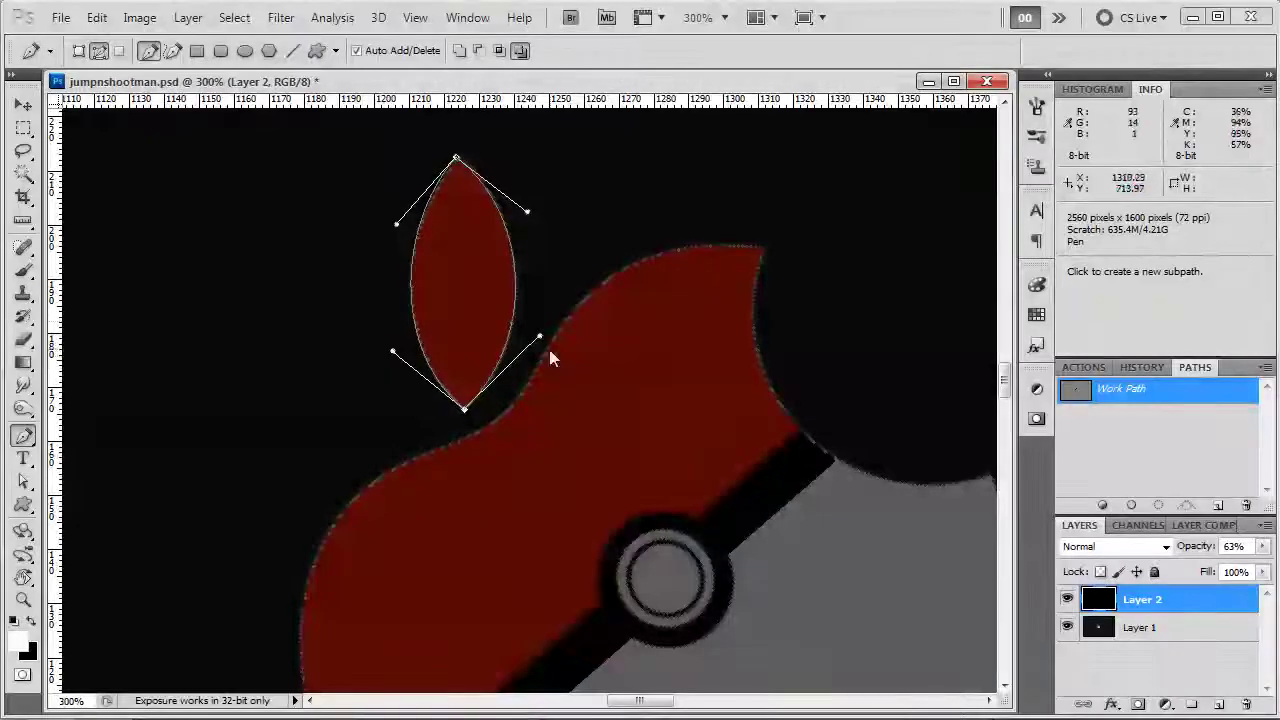
{"action": "left_click_drag", "start_coordinate": [398, 224], "coordinate": [406, 218]}
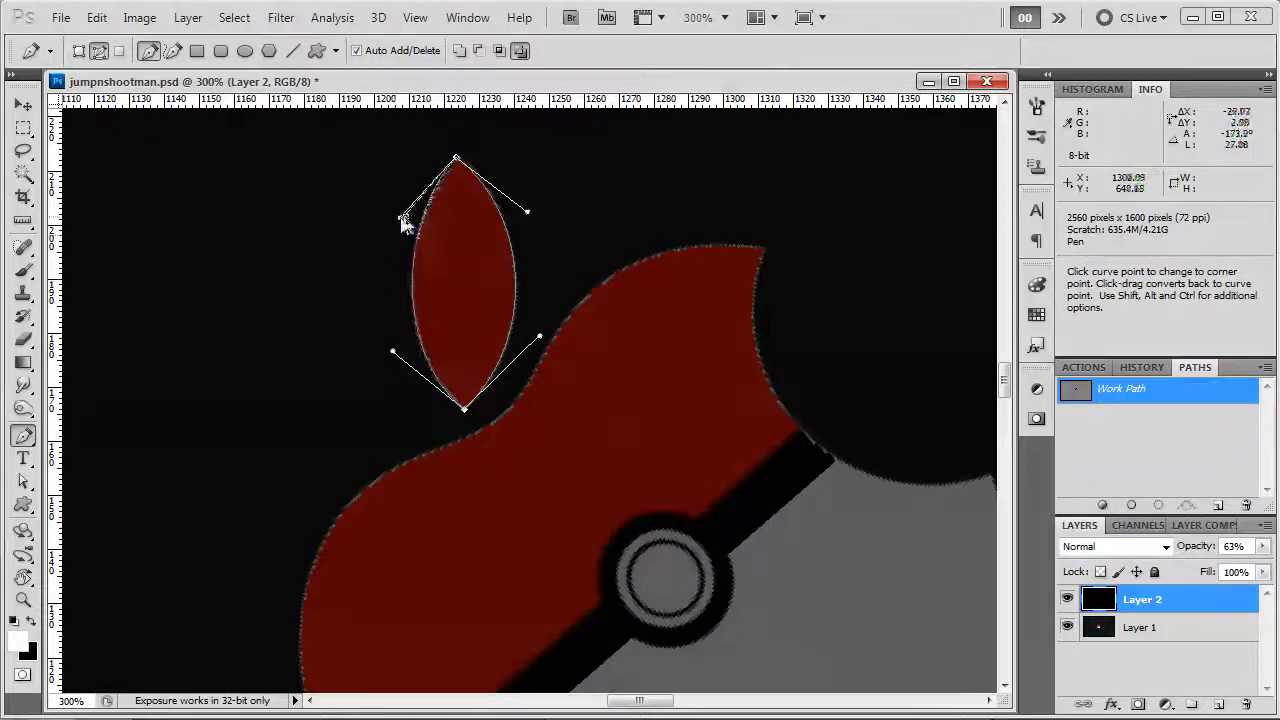
{"action": "key", "text": "r"}
{"action": "left_click_drag", "start_coordinate": [563, 349], "coordinate": [741, 373]}
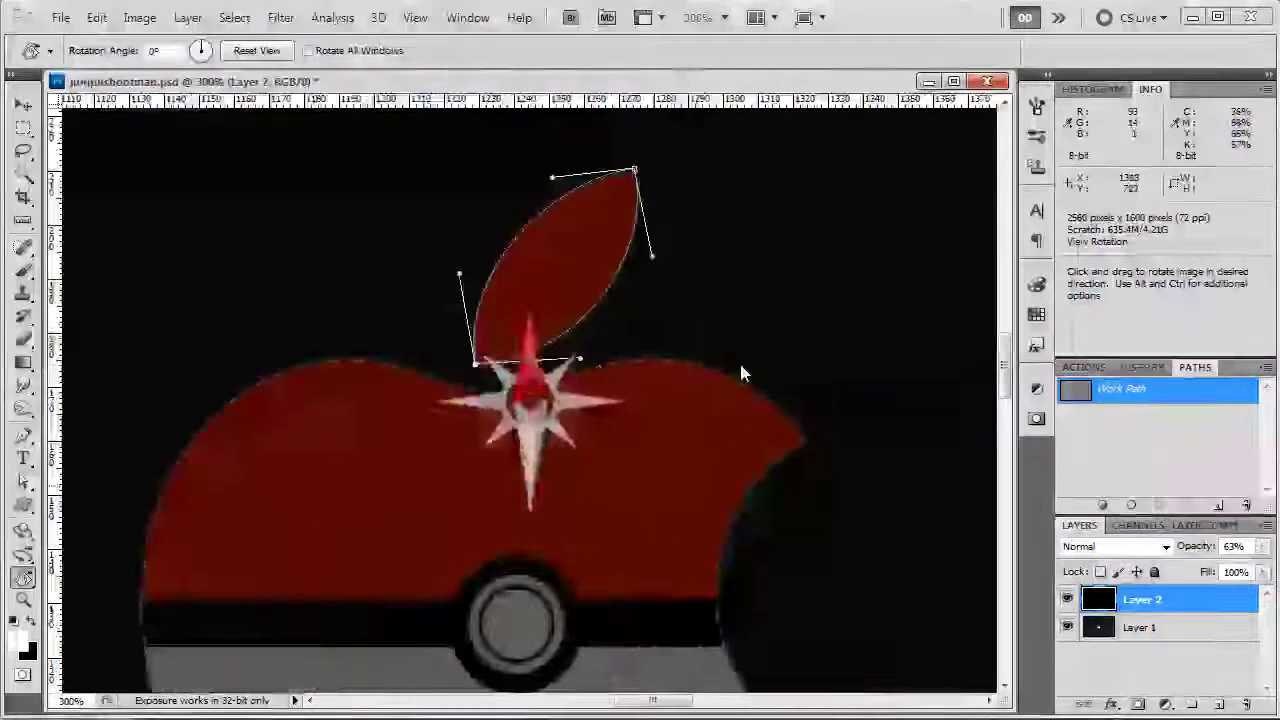
{"action": "key", "text": "p"}
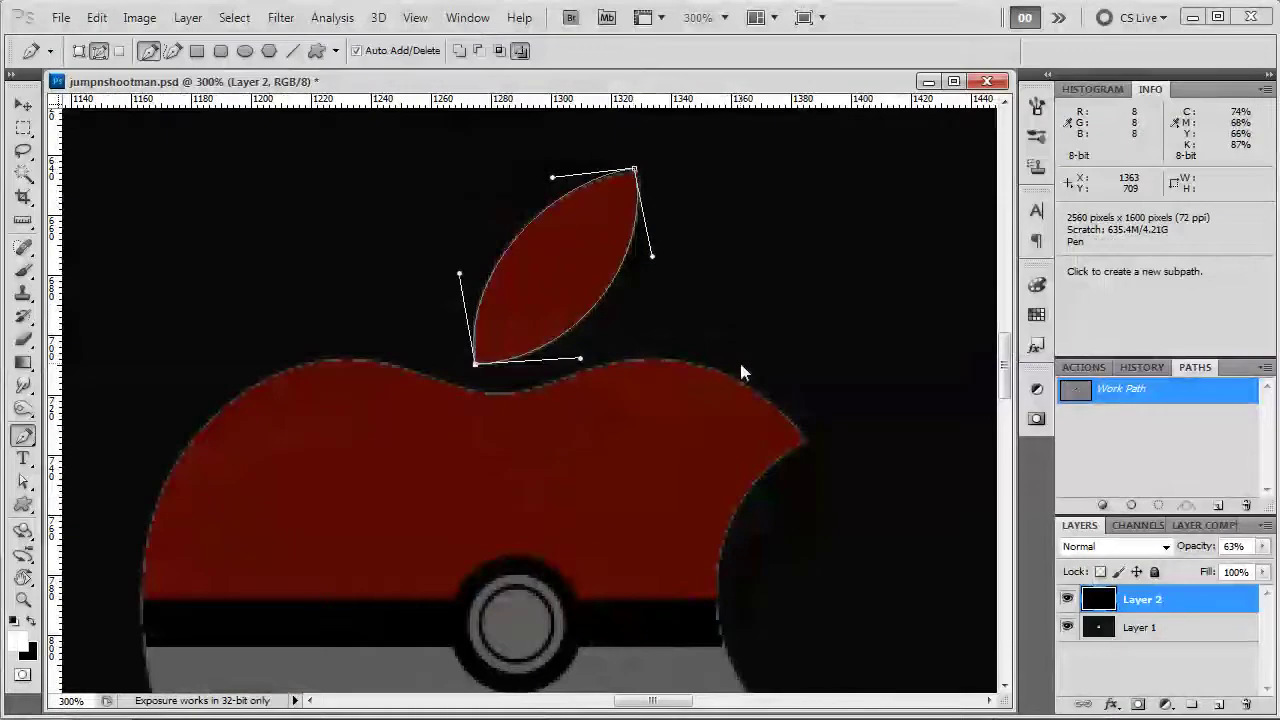
Create a bright red Solid Color fill layer masked by the leaf path
{"action": "left_click", "coordinate": [1165, 705]}
{"action": "left_click", "coordinate": [1233, 296]}
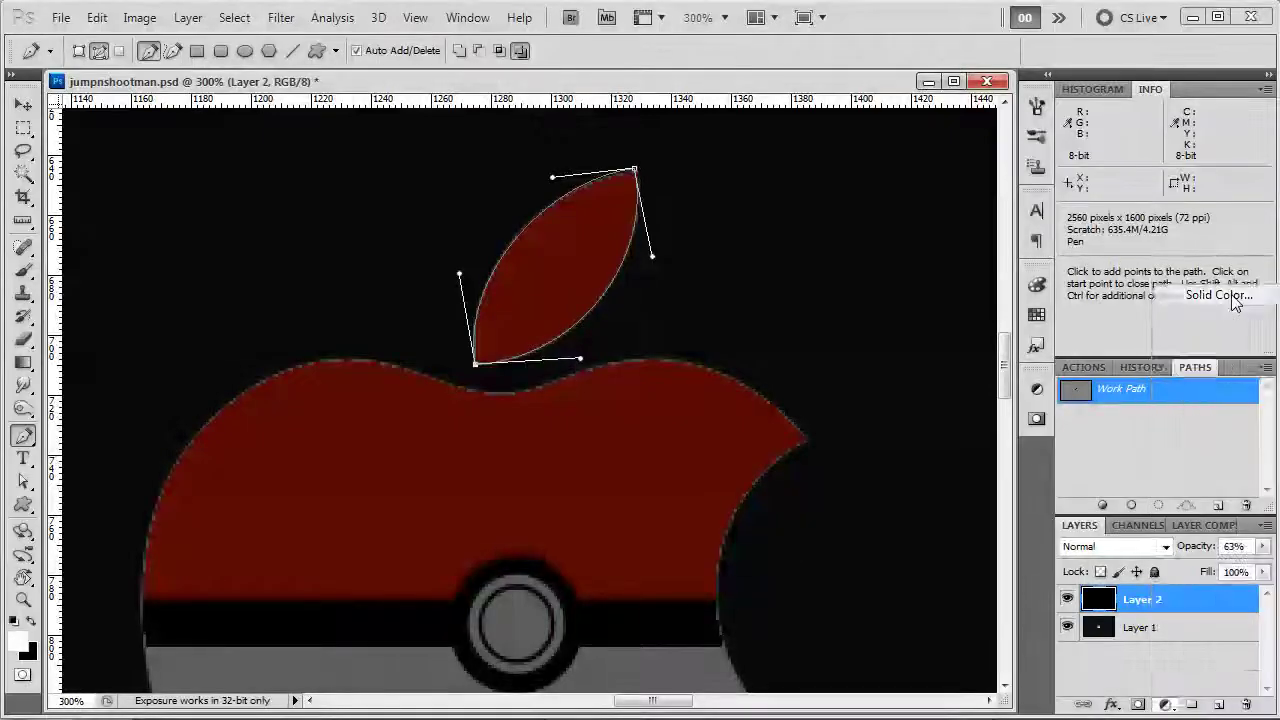
{"action": "left_click", "coordinate": [1234, 49]}
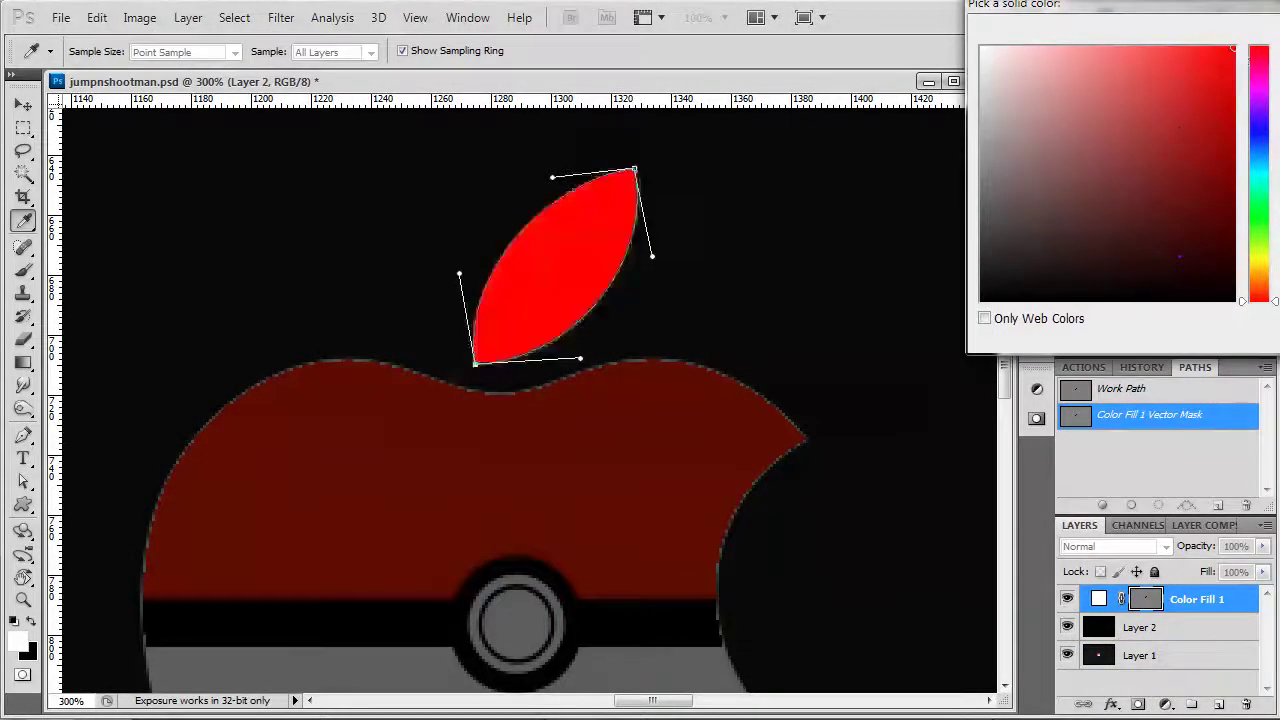
{"action": "key", "text": "Return"}
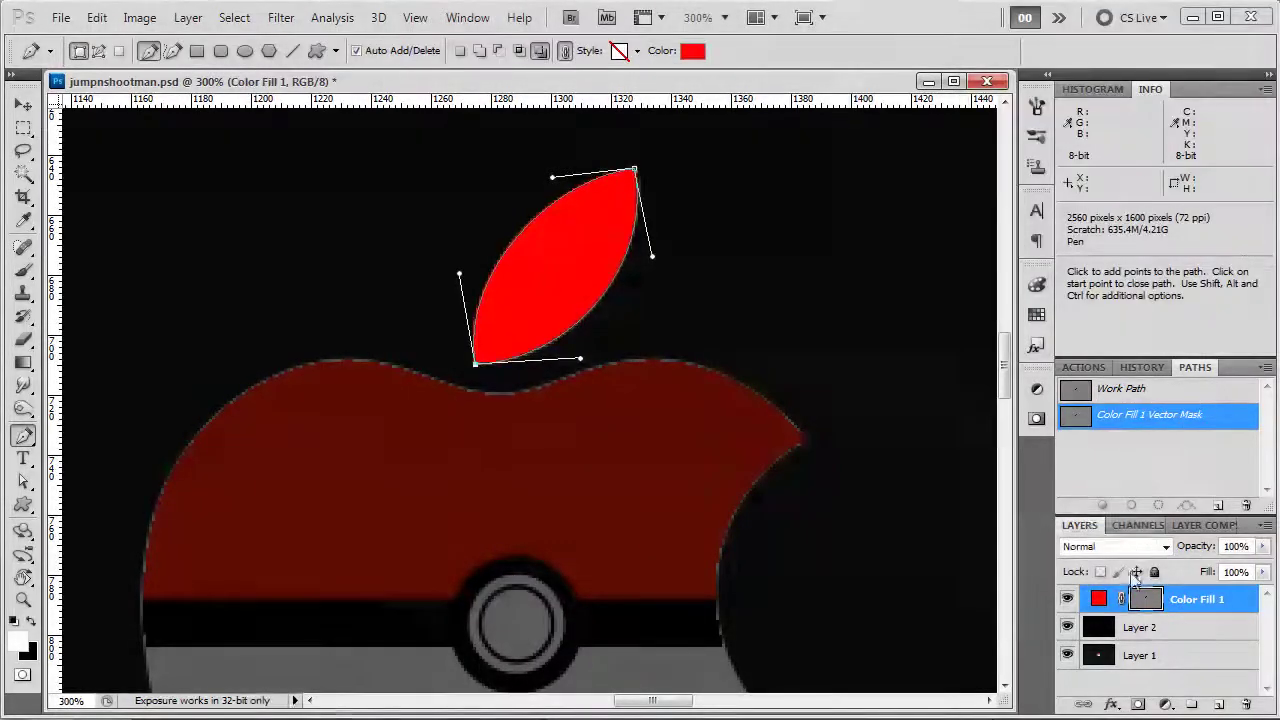
Deselect the fill layer's vector mask and switch it off and on again to check its effect
{"action": "left_click", "coordinate": [1148, 604]}
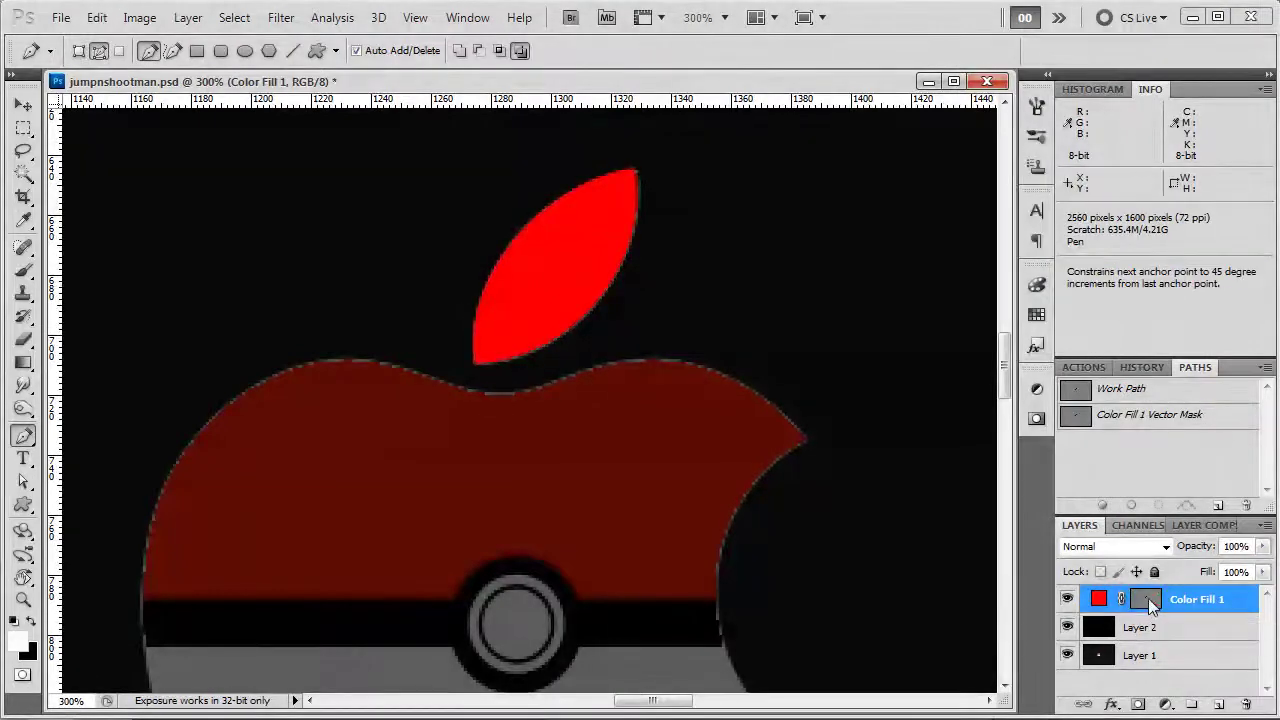
{"action": "left_click", "coordinate": [1148, 598], "text": "shift"}
{"action": "left_click", "coordinate": [1148, 598], "text": "shift"}
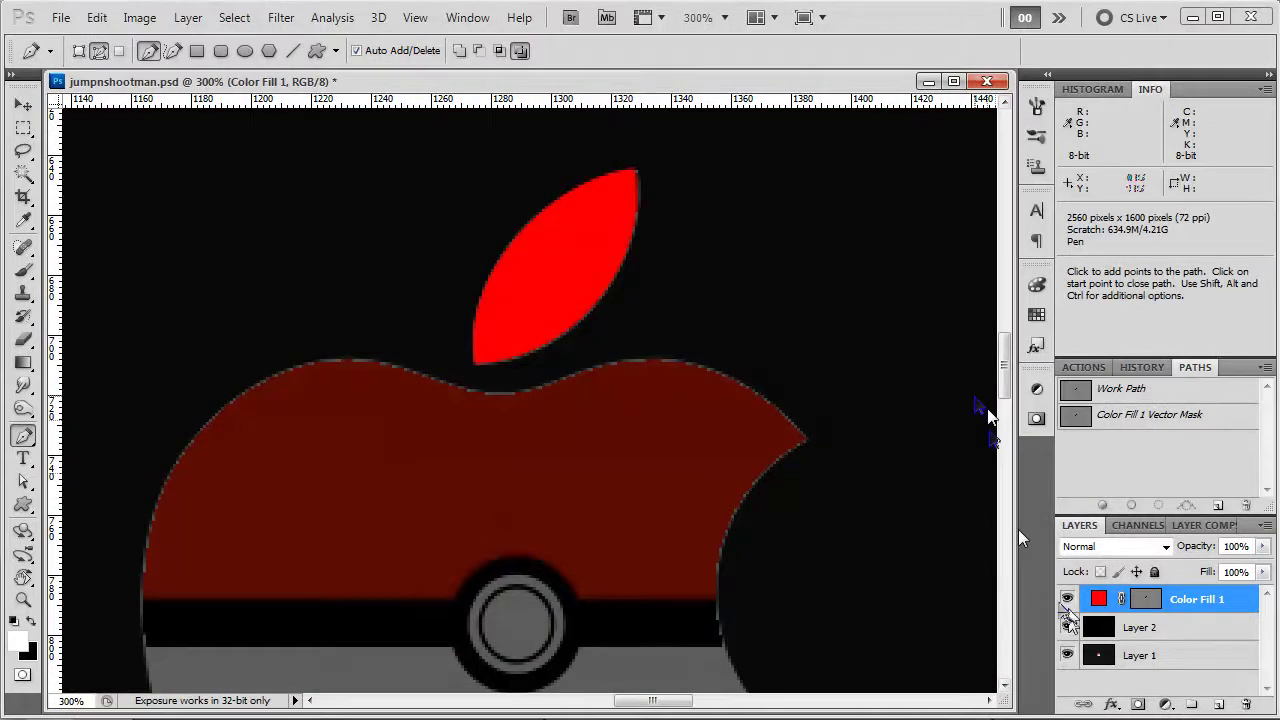
Rename the red fill layer as leaf and hide it
{"action": "double_click", "coordinate": [1190, 600]}
{"action": "type", "text": "leaf"}
{"action": "key", "text": "Return"}
{"action": "left_click", "coordinate": [1067, 598]}
Delete the leftover Work Path of the leaf
{"action": "left_click", "coordinate": [1150, 412]}
{"action": "left_click", "coordinate": [1150, 392]}
{"action": "right_click", "coordinate": [1150, 392]}
{"action": "left_click", "coordinate": [1100, 431]}
Trace the apple's body with a closed Pen path of straight segments, placing anchors at both bite corners and each crest, dip and side
{"action": "left_click_drag", "start_coordinate": [526, 560], "coordinate": [556, 342]}
{"action": "key", "text": "ctrl+minus"}
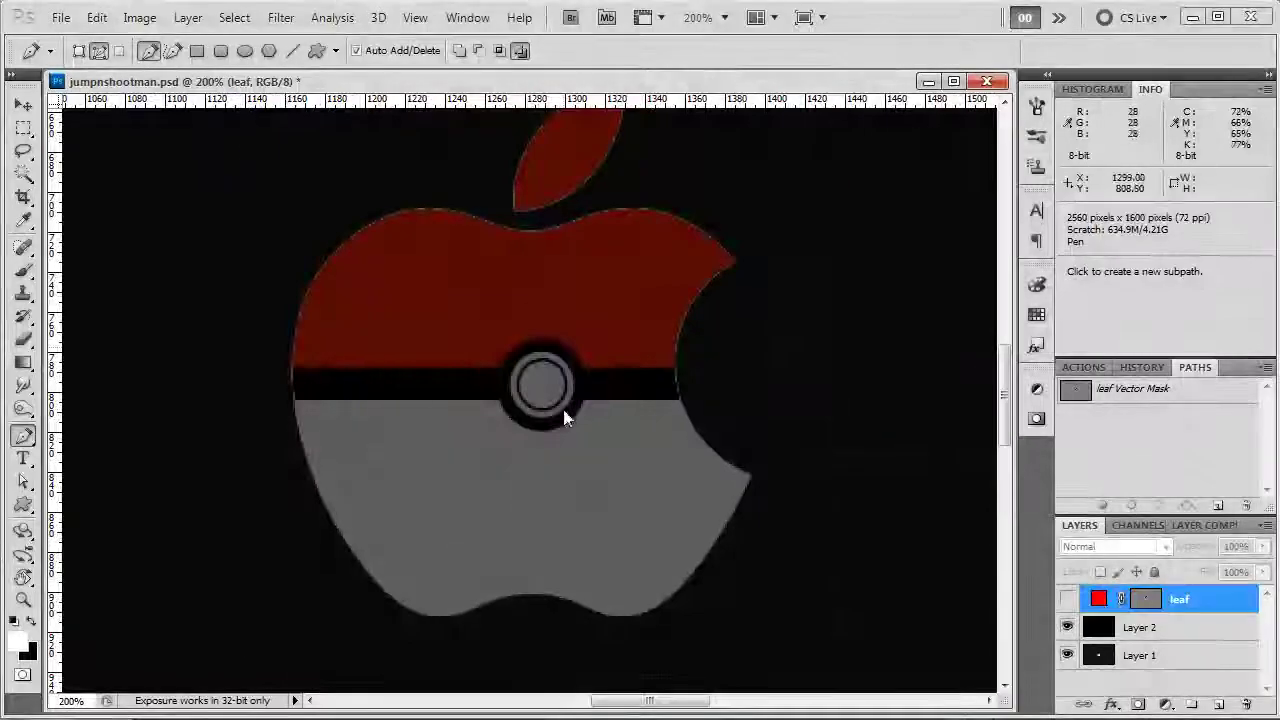
{"action": "left_click", "coordinate": [751, 474]}
{"action": "left_click", "coordinate": [735, 263]}
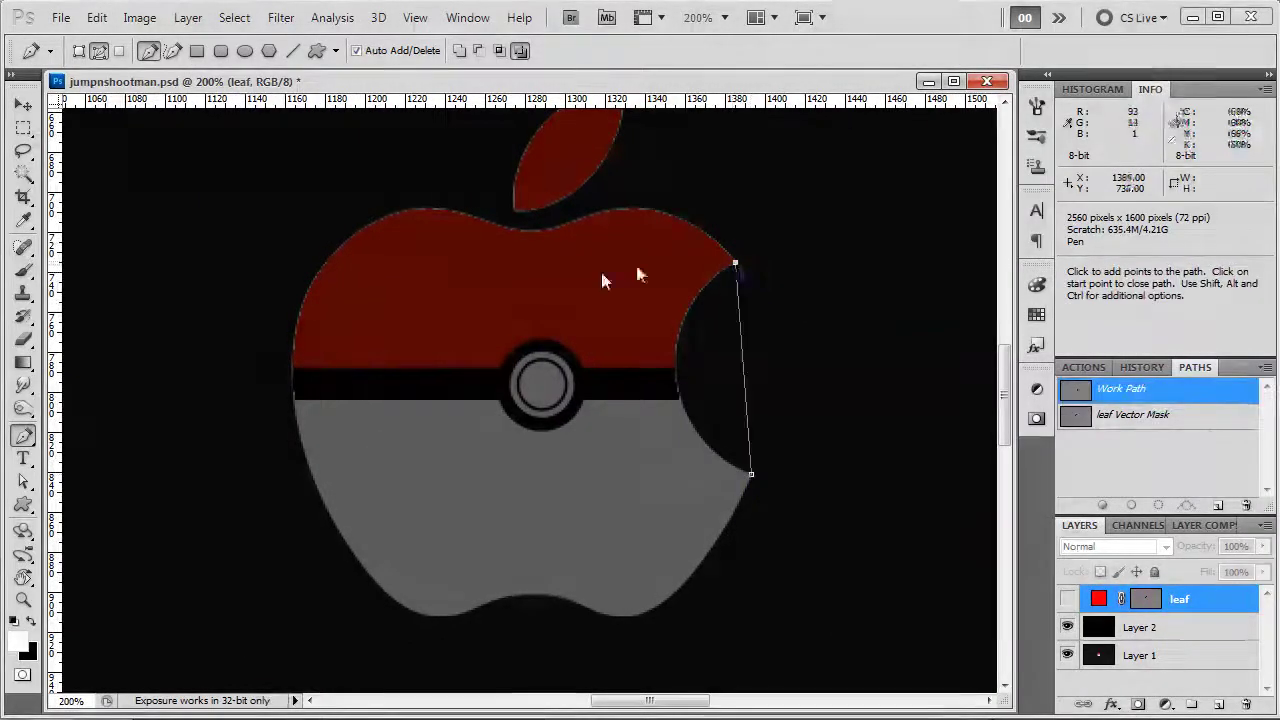
{"action": "left_click", "coordinate": [632, 208]}
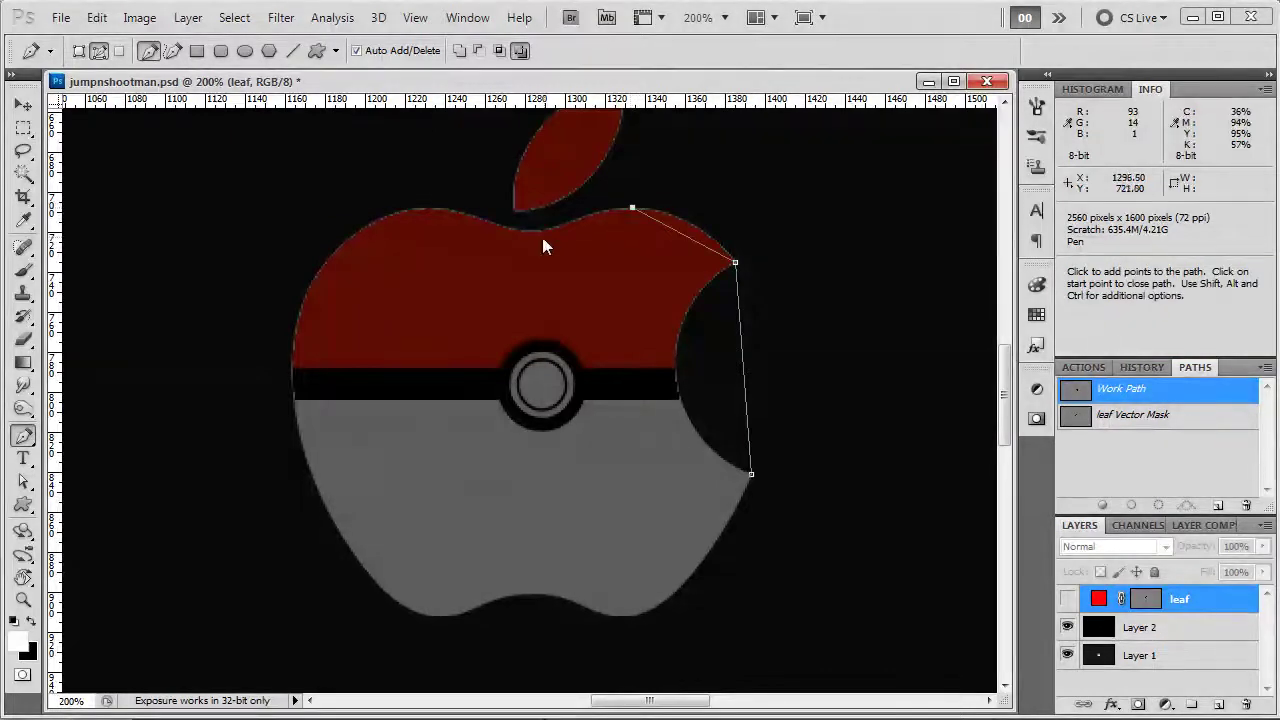
{"action": "left_click", "coordinate": [531, 232]}
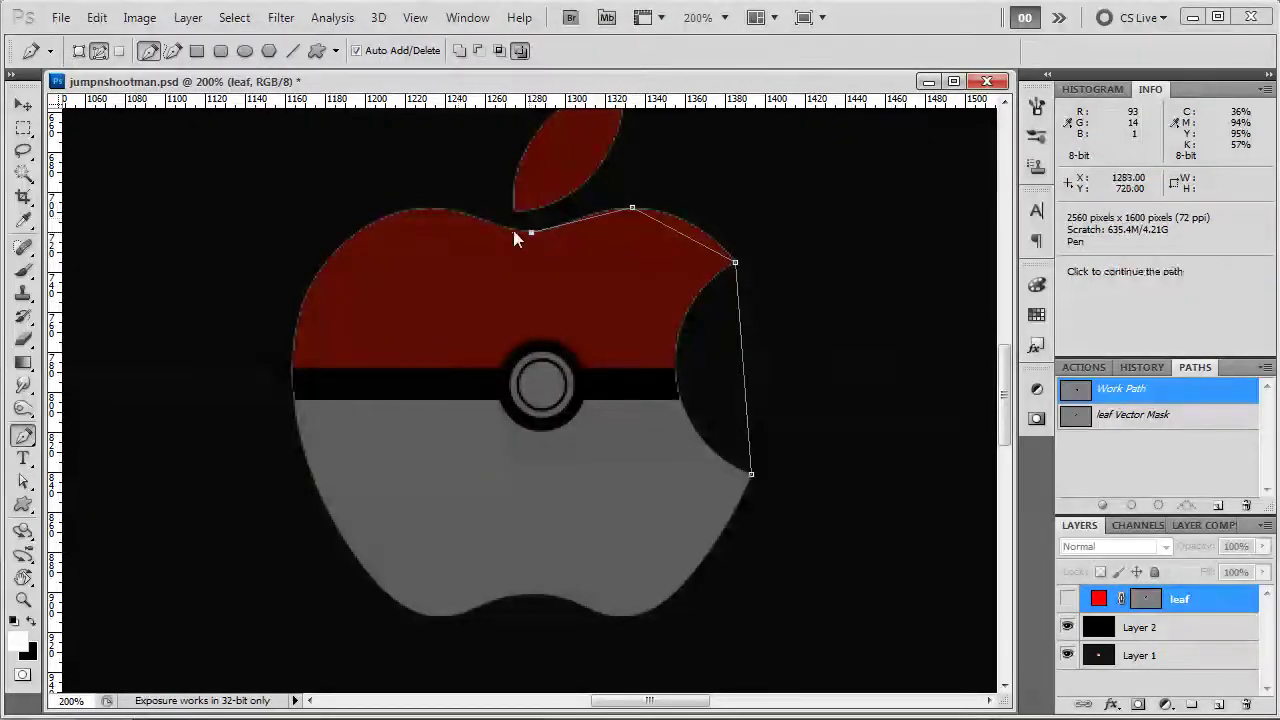
{"action": "left_click", "coordinate": [425, 208]}
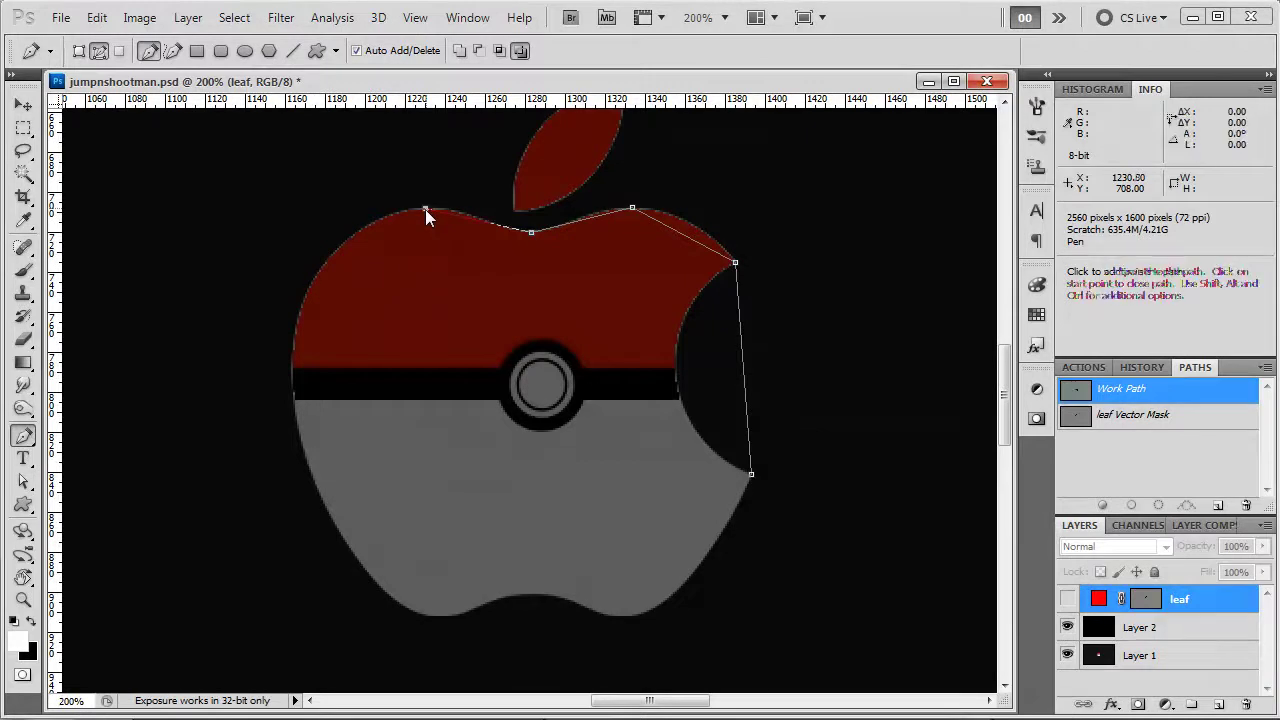
{"action": "left_click", "coordinate": [293, 383]}
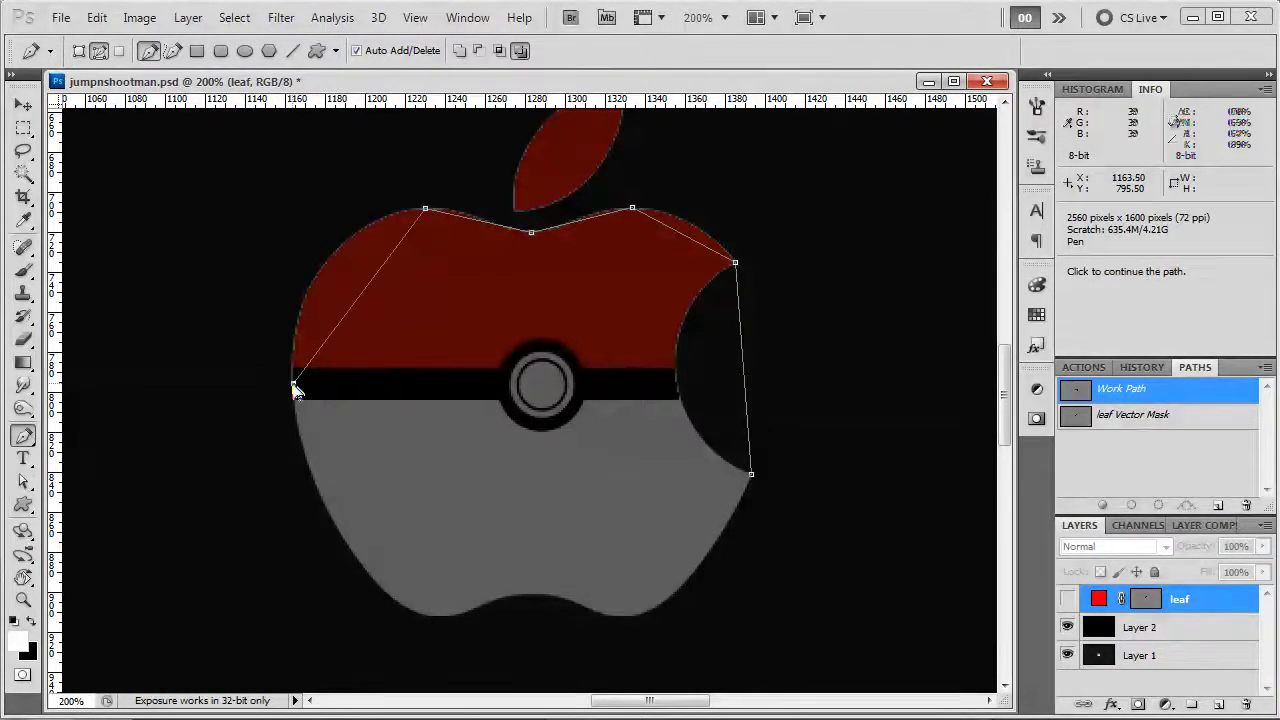
{"action": "left_click", "coordinate": [438, 617]}
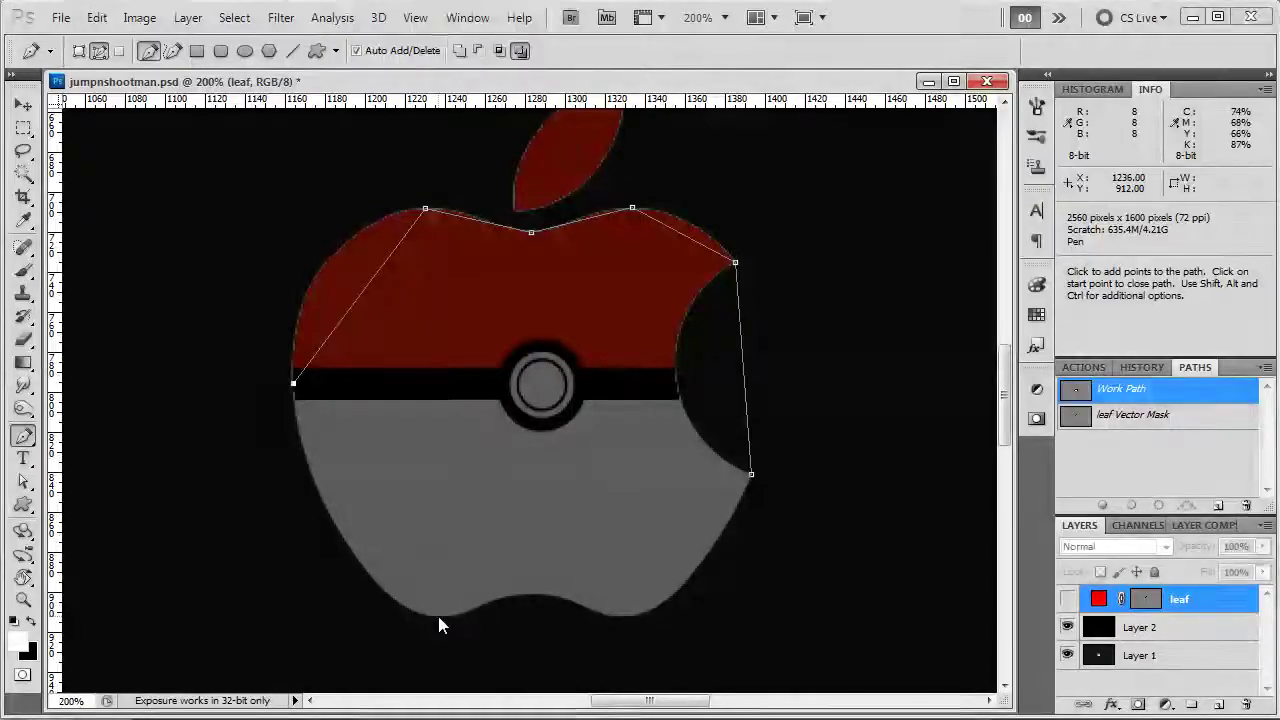
{"action": "left_click", "coordinate": [535, 594]}
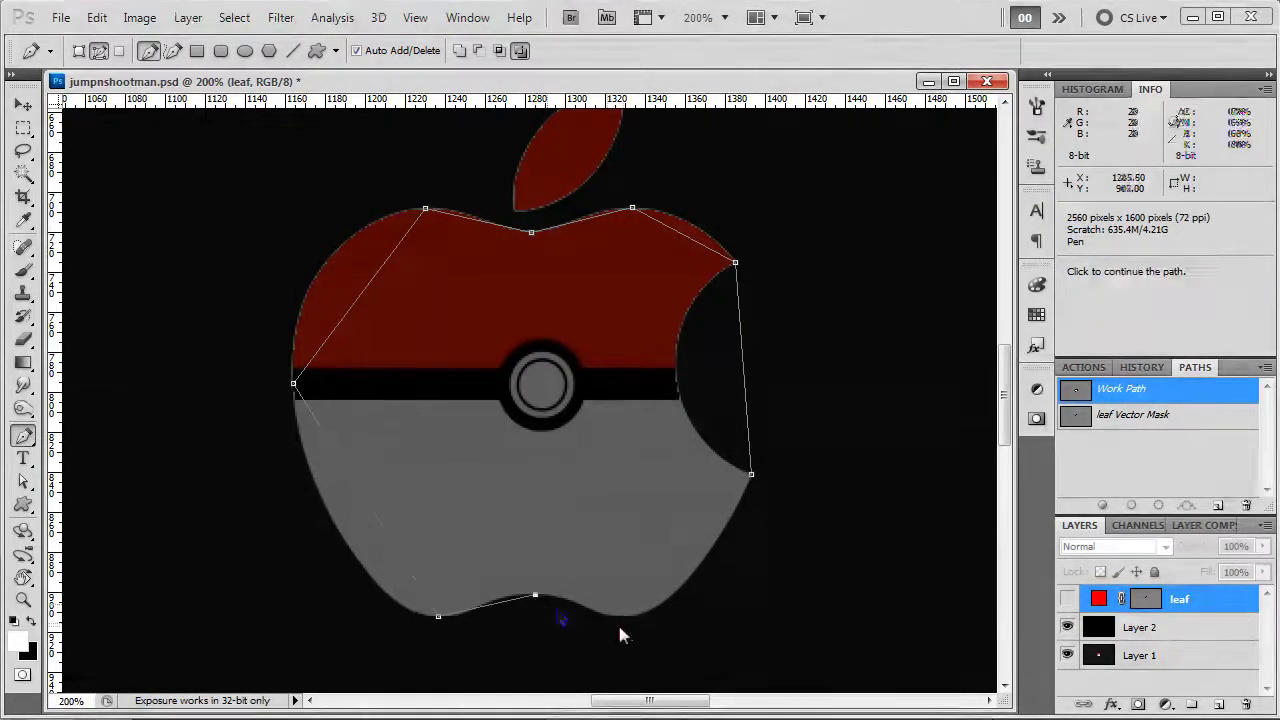
{"action": "left_click", "coordinate": [624, 616]}
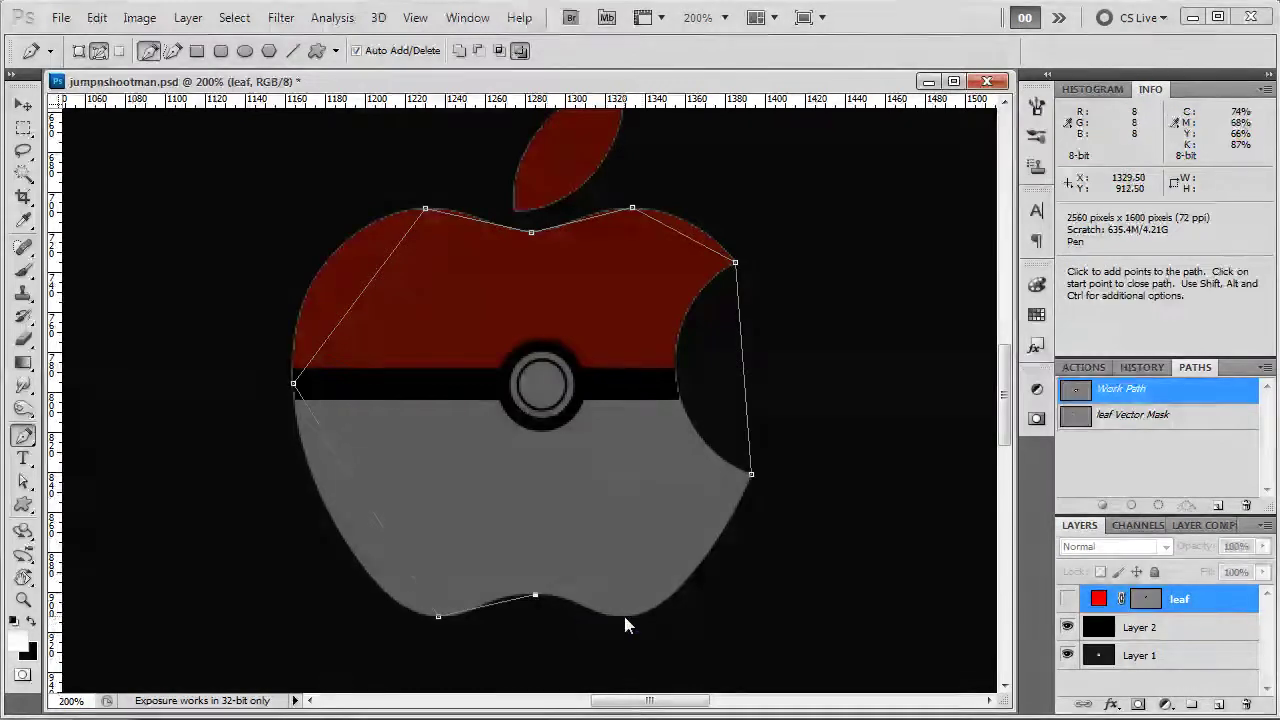
{"action": "left_click", "coordinate": [751, 476]}
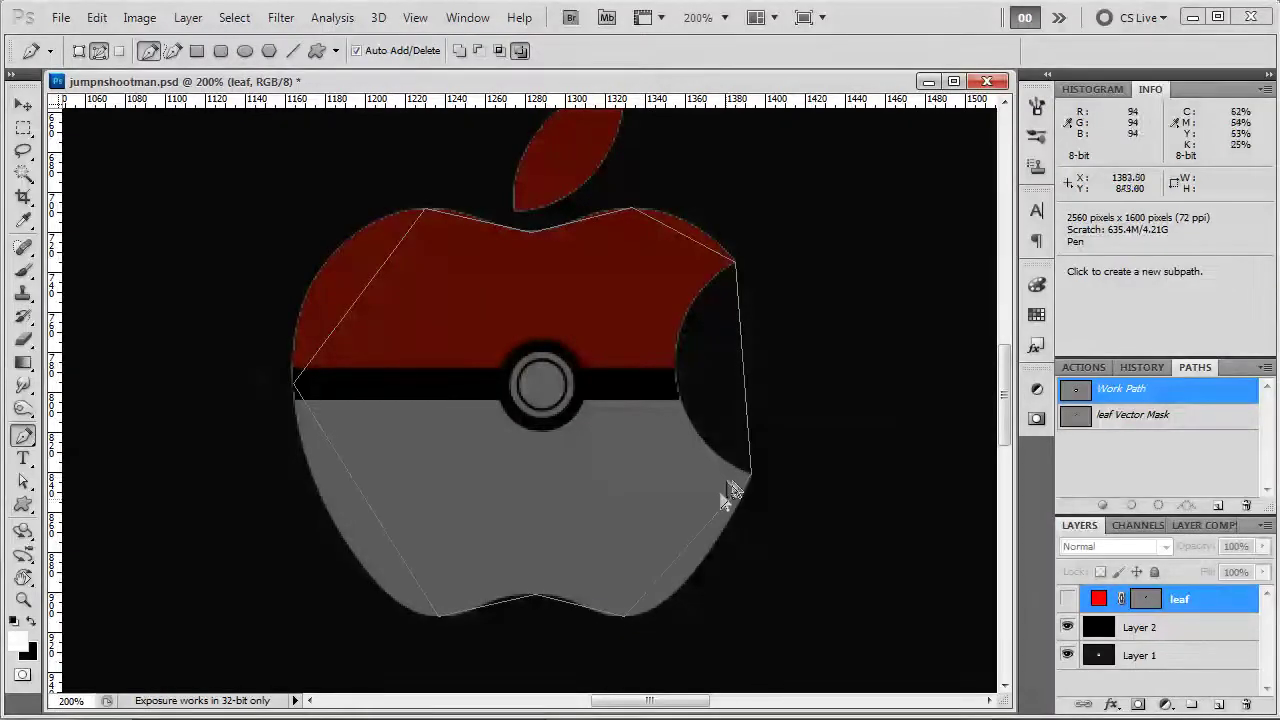
Convert the anchors at the apple's left side, two upper crests and central dip to curve points that follow the outline
{"action": "left_click", "coordinate": [748, 426], "text": "ctrl"}
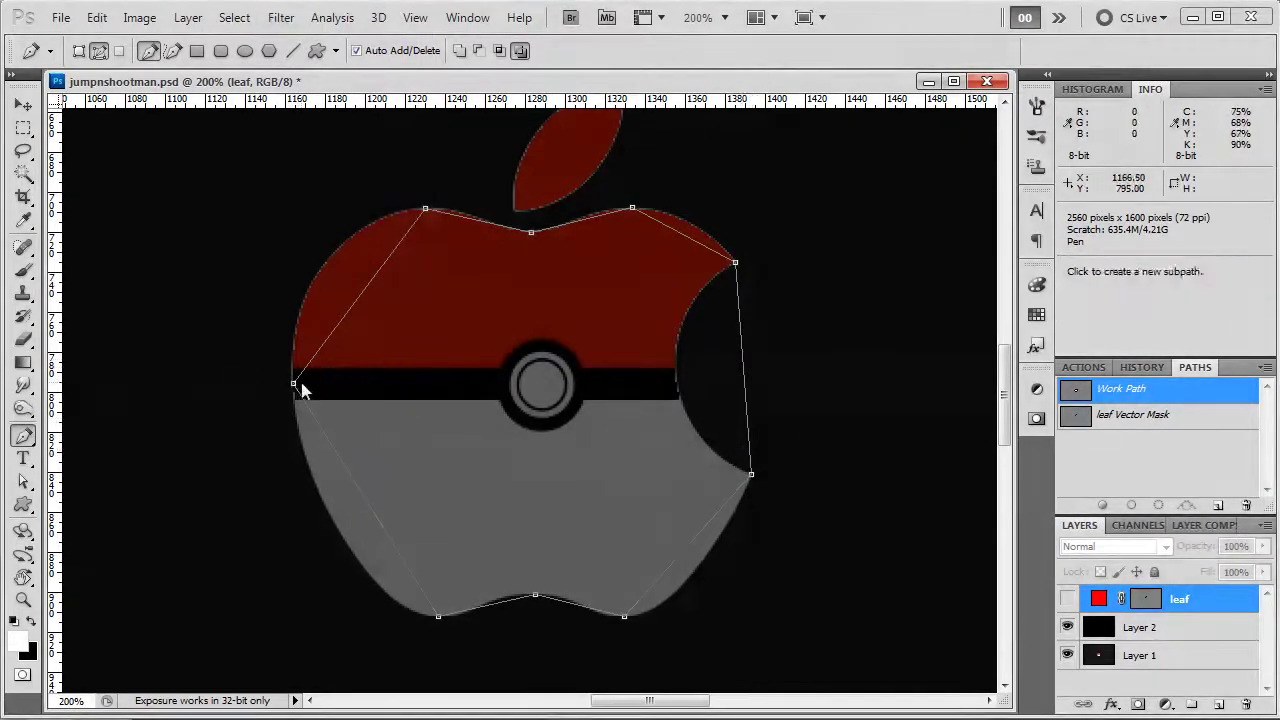
{"action": "left_click_drag", "start_coordinate": [293, 384], "coordinate": [299, 530]}
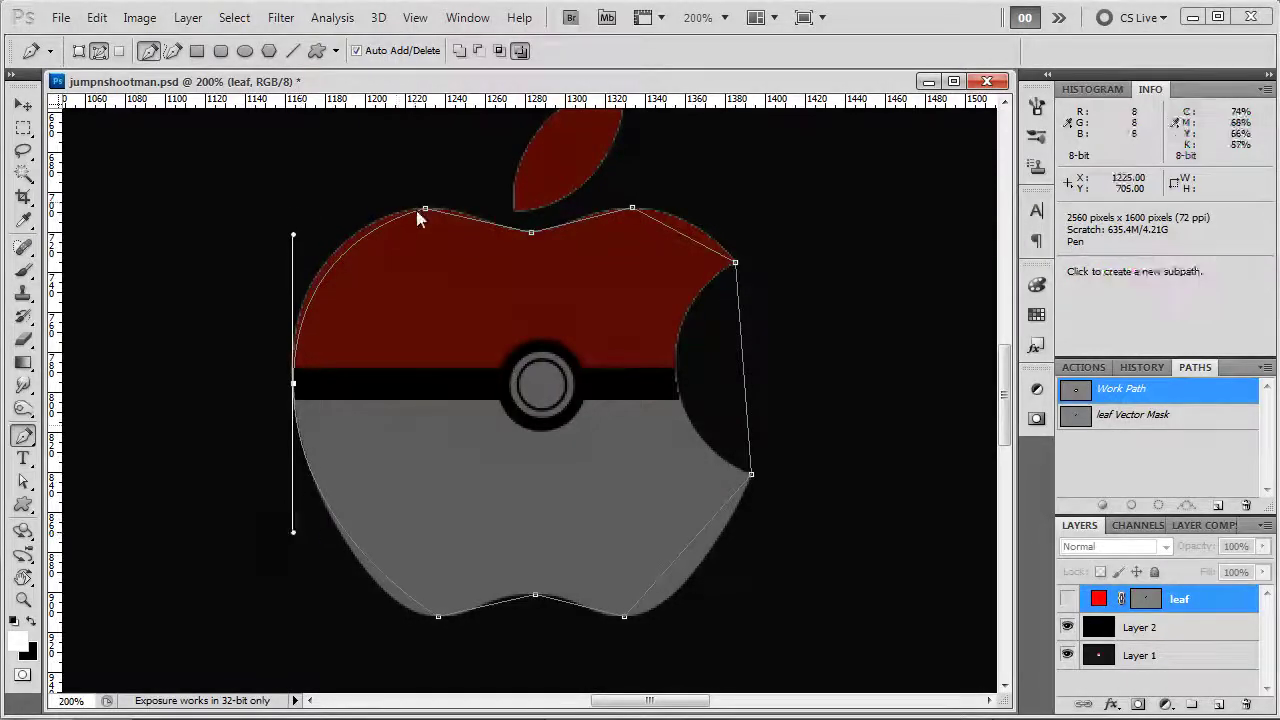
{"action": "left_click_drag", "start_coordinate": [425, 208], "coordinate": [400, 217]}
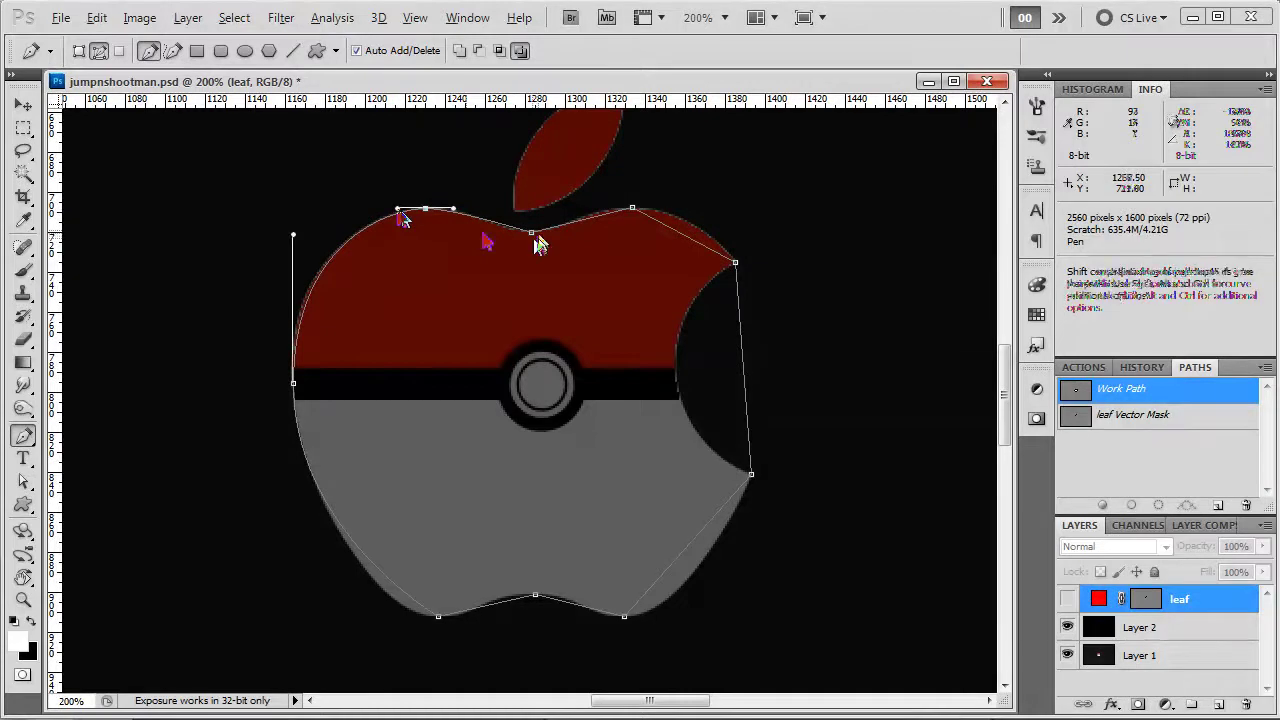
{"action": "mouse_move", "coordinate": [531, 232]}
{"action": "left_mouse_down"}
{"action": "mouse_move", "coordinate": [502, 236]}
{"action": "mouse_move", "coordinate": [518, 234]}
{"action": "left_mouse_up"}
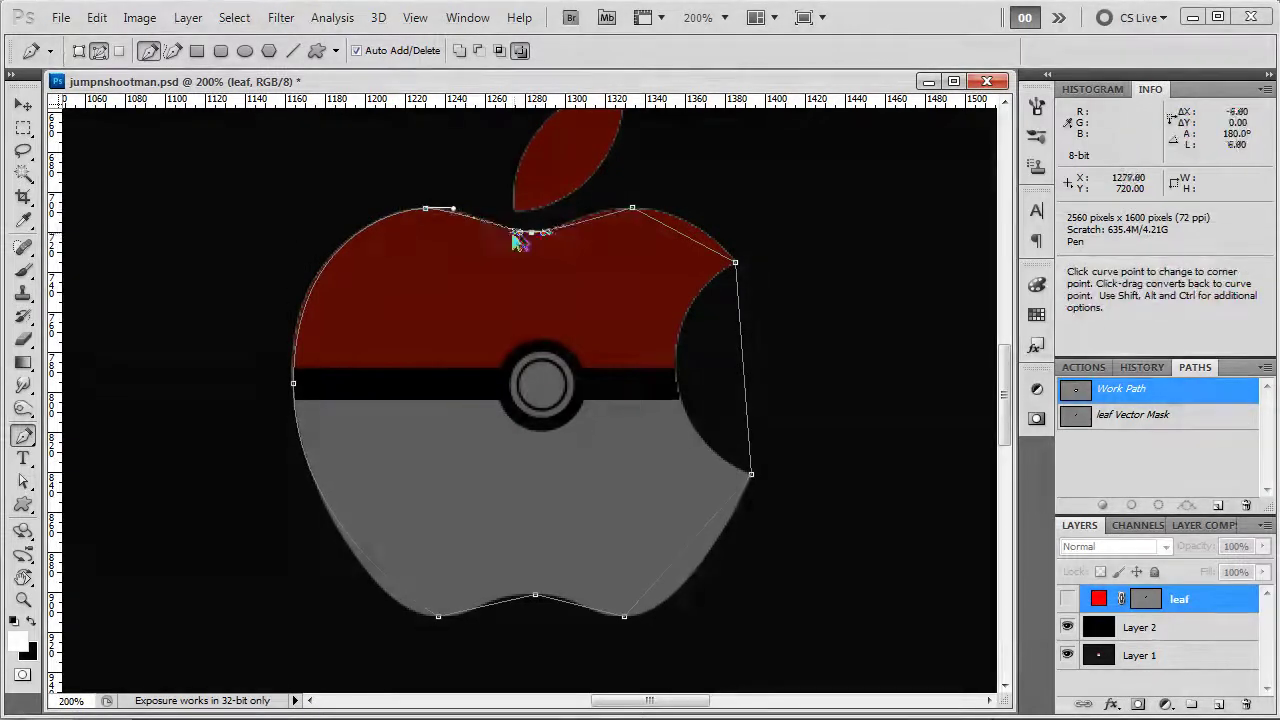
{"action": "left_click_drag", "start_coordinate": [632, 207], "coordinate": [602, 210]}
Replace the two bite-corner anchors with one anchor on a horizontal guide level with the apple's left-side anchor
{"action": "mouse_move", "coordinate": [736, 263]}
{"action": "left_mouse_down"}
{"action": "mouse_move", "coordinate": [735, 235]}
{"action": "mouse_move", "coordinate": [735, 246]}
{"action": "left_mouse_up"}
{"action": "left_click", "coordinate": [735, 262]}
{"action": "left_click_drag", "start_coordinate": [607, 99], "coordinate": [655, 384]}
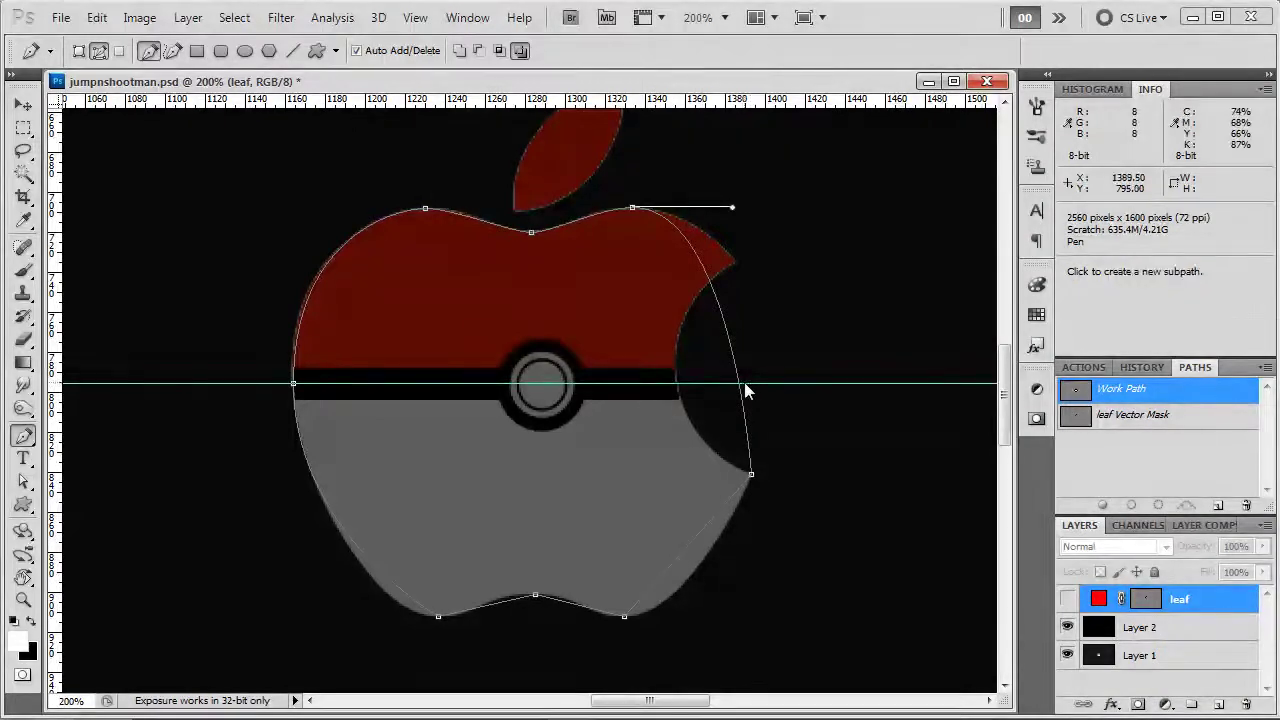
{"action": "left_click", "coordinate": [740, 384]}
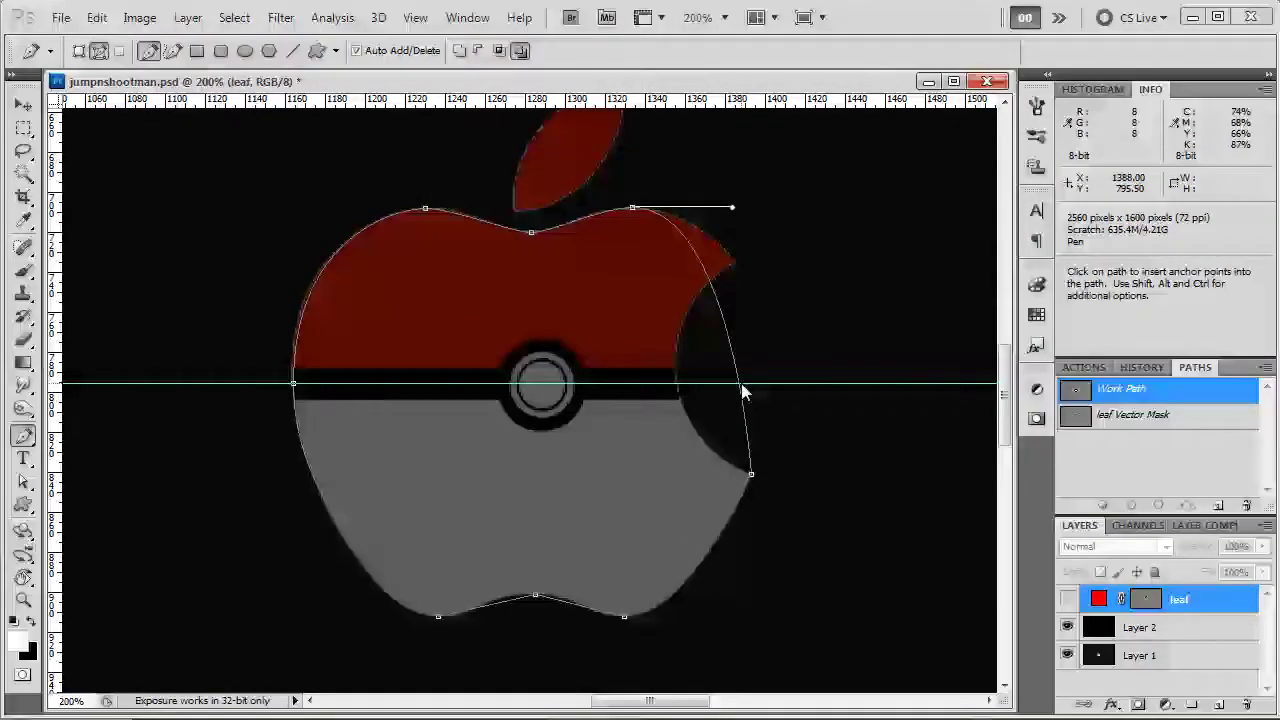
{"action": "left_click", "coordinate": [752, 473]}
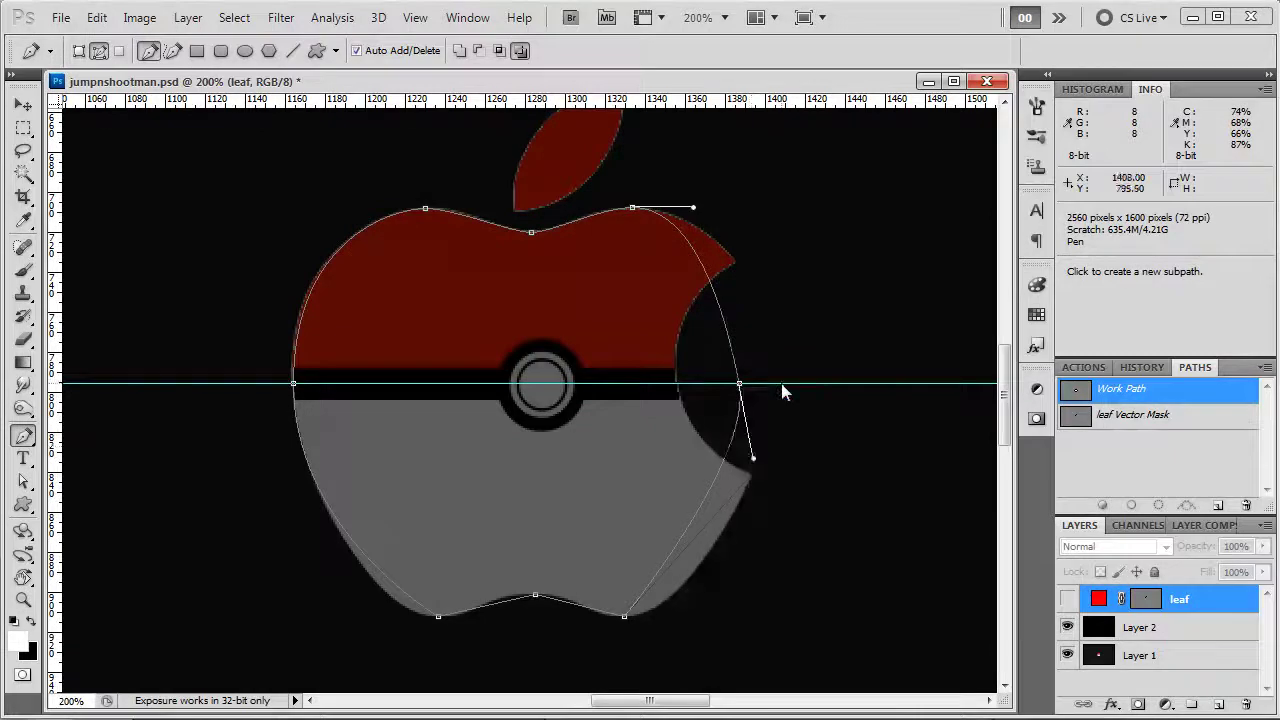
Remove the horizontal guide and select the new anchor on the bite side of the apple path
{"action": "key", "text": "v"}
{"action": "left_click_drag", "start_coordinate": [806, 386], "coordinate": [775, 100]}
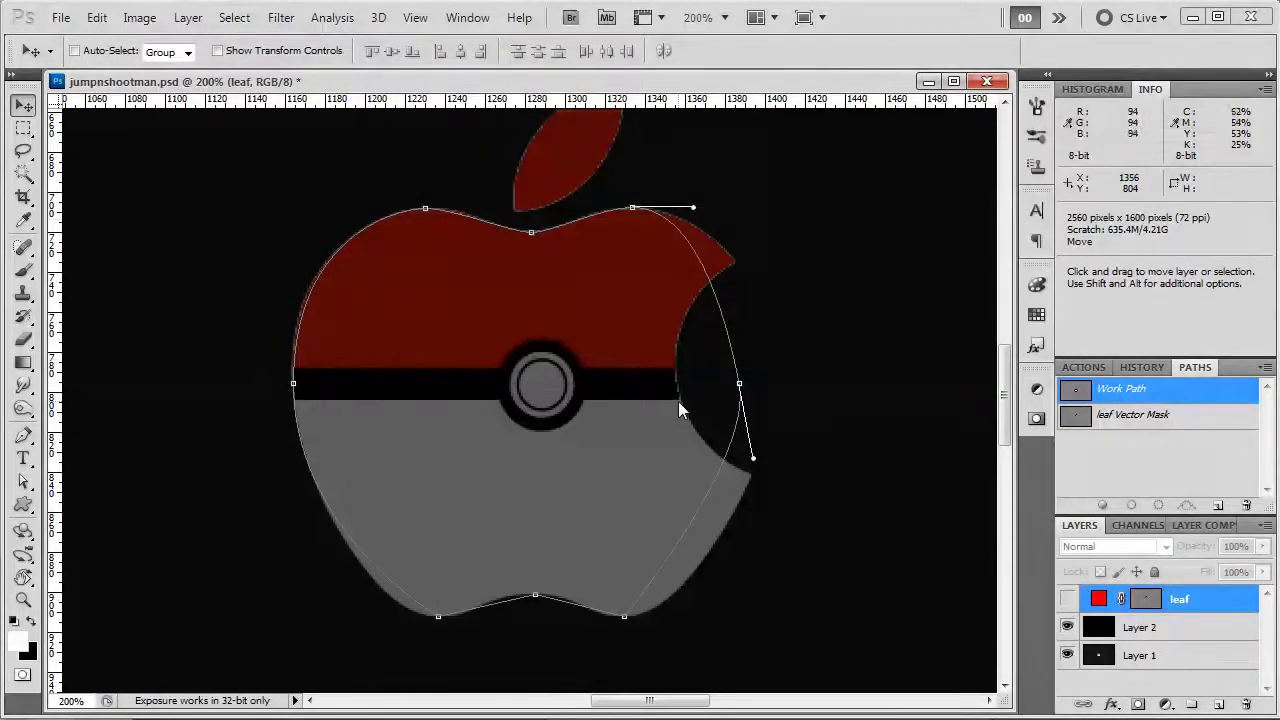
{"action": "key", "text": "p"}
{"action": "left_click", "coordinate": [741, 400], "text": "ctrl"}
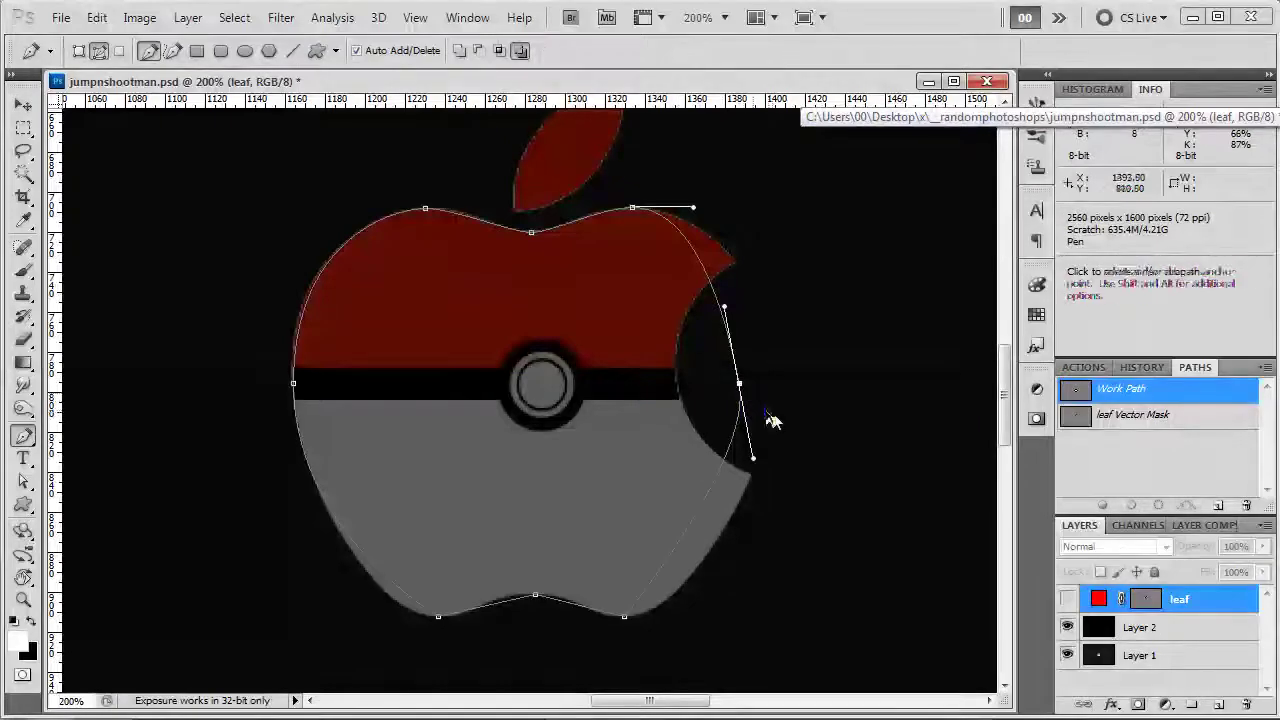
Curve the apple path's bite-side anchor, two bottom crests and bottom dip so the path follows the complete apple outline
{"action": "left_click_drag", "start_coordinate": [739, 383], "coordinate": [778, 263]}
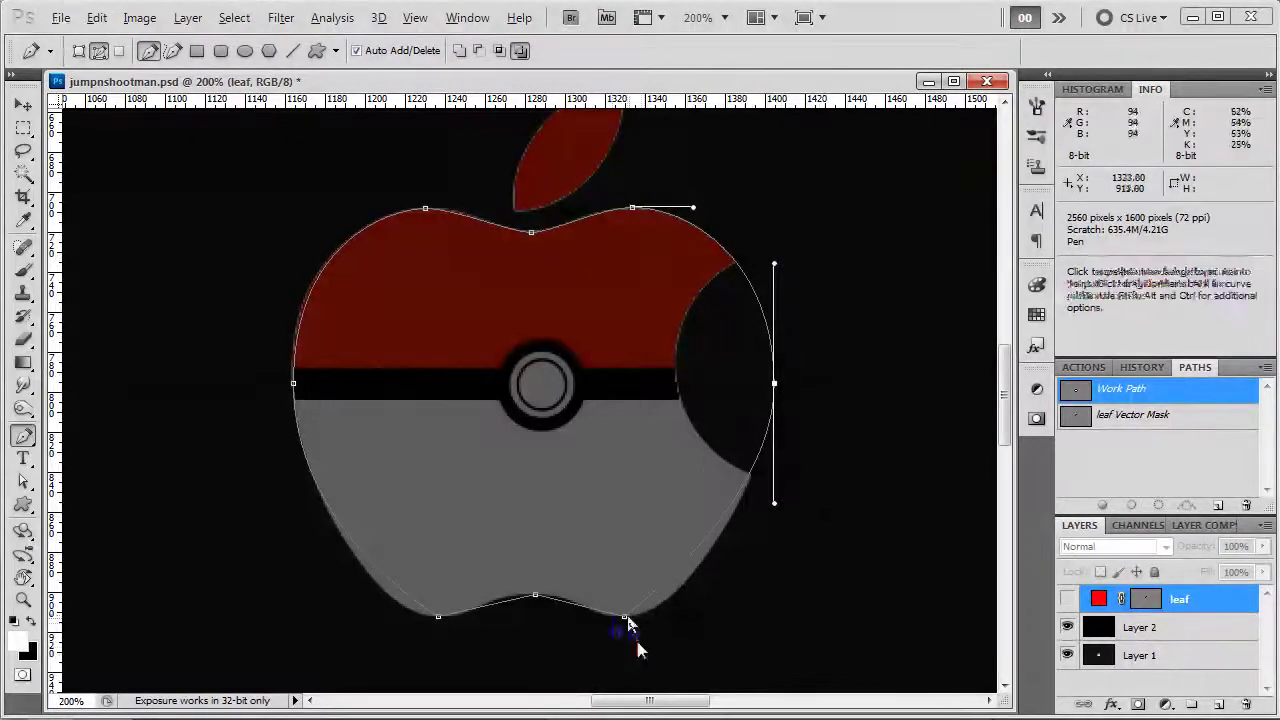
{"action": "left_click_drag", "start_coordinate": [629, 618], "coordinate": [662, 618]}
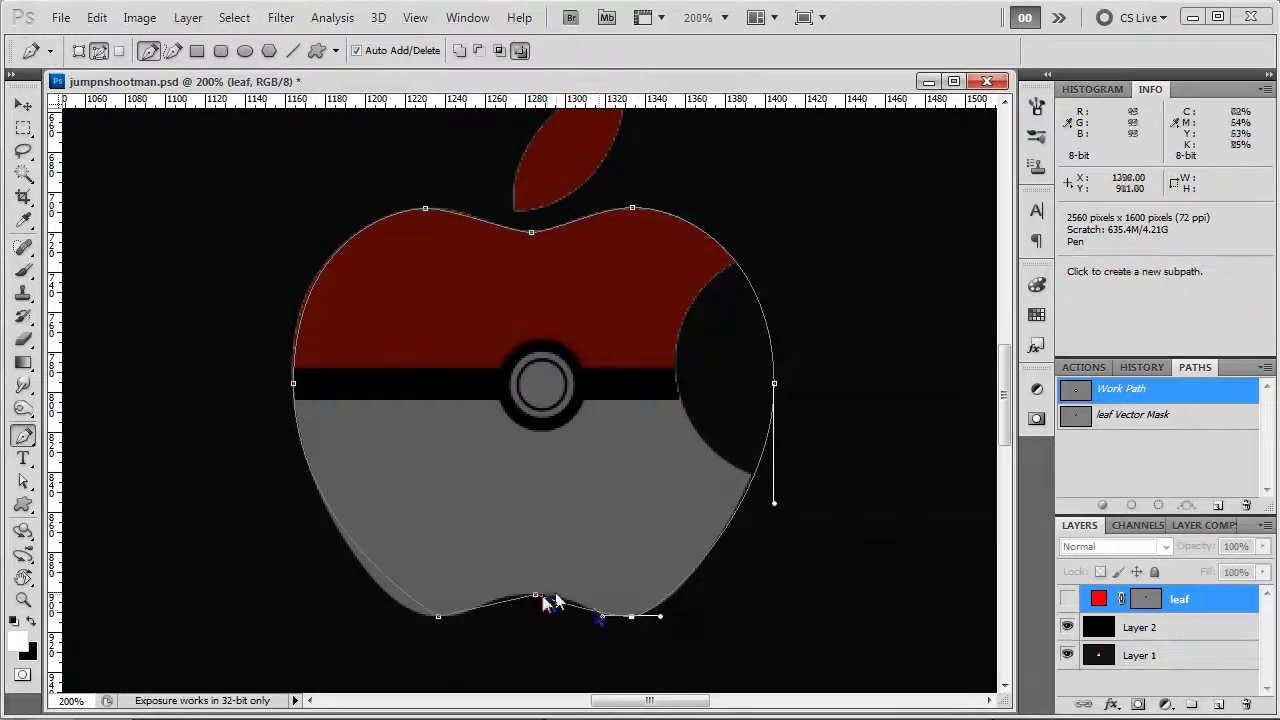
{"action": "left_click_drag", "start_coordinate": [618, 600], "coordinate": [575, 595]}
{"action": "left_click_drag", "start_coordinate": [440, 617], "coordinate": [472, 627]}
{"action": "left_click", "coordinate": [294, 384], "text": "ctrl"}
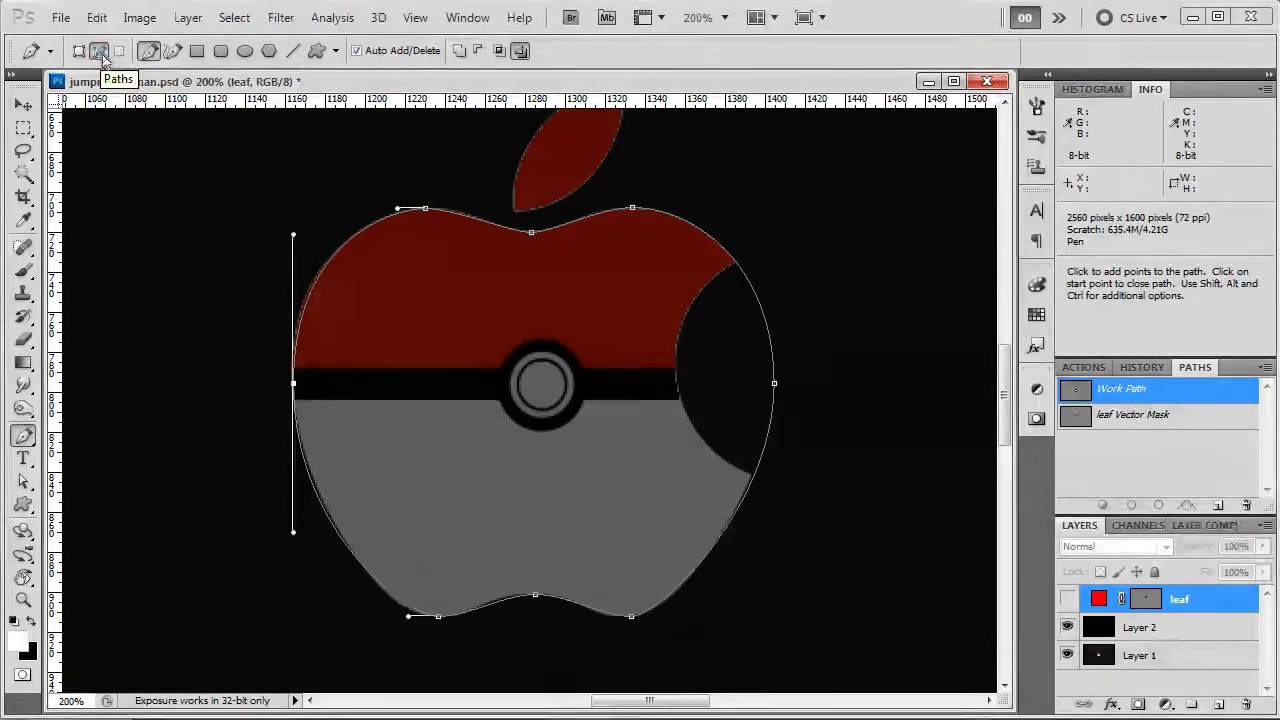
{"action": "left_click", "coordinate": [519, 50]}
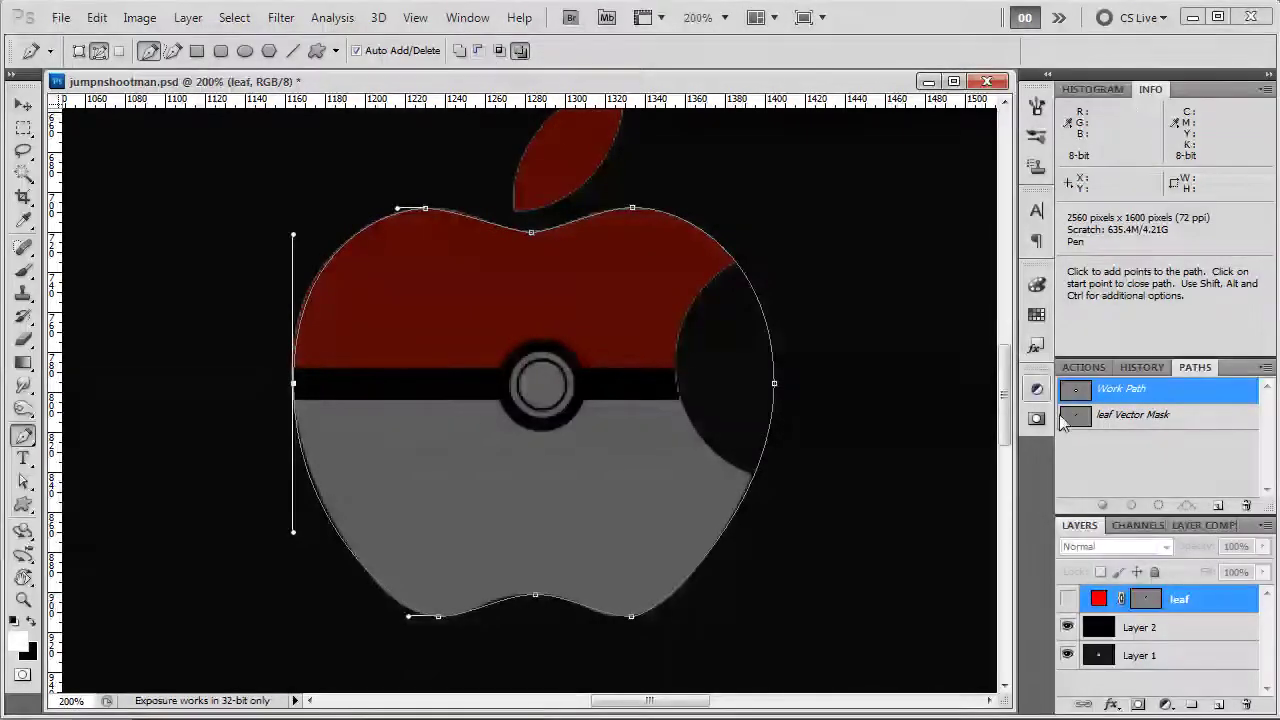
Create a new path and draw a closed three-anchor Pen shape across the apple's bite
{"action": "left_click", "coordinate": [1219, 505]}
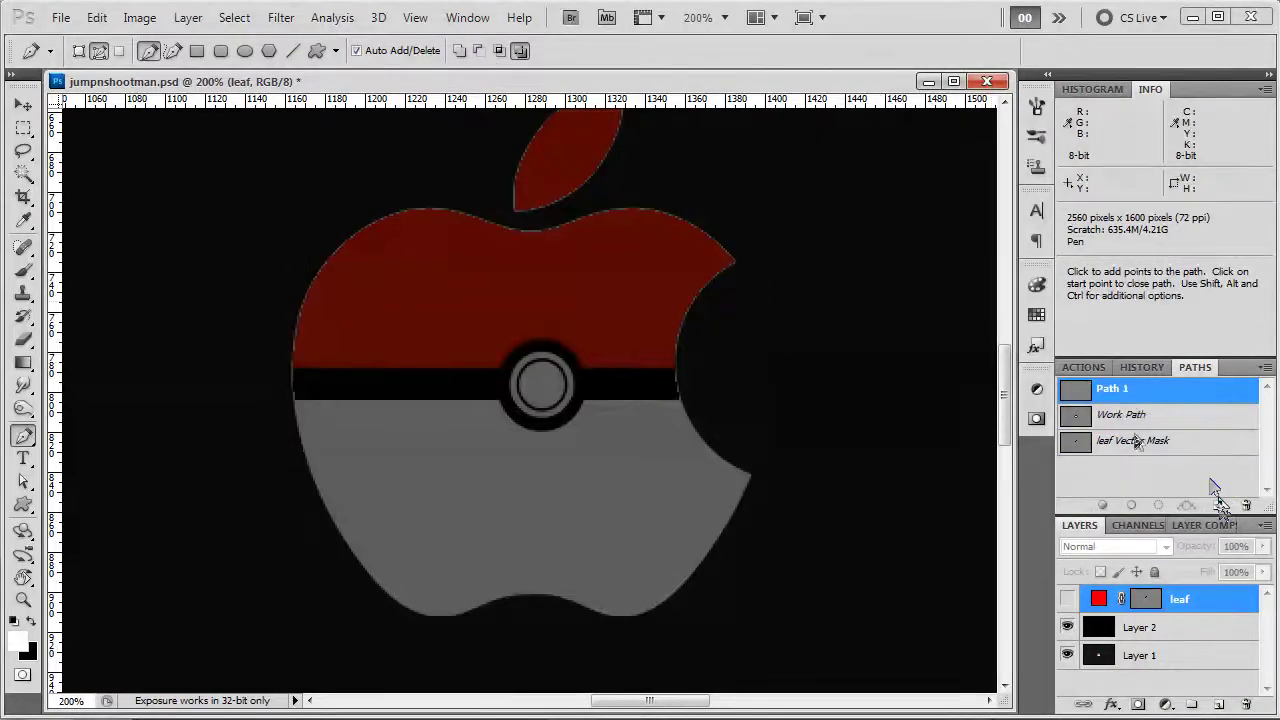
{"action": "left_click", "coordinate": [776, 259]}
{"action": "left_click", "coordinate": [791, 474]}
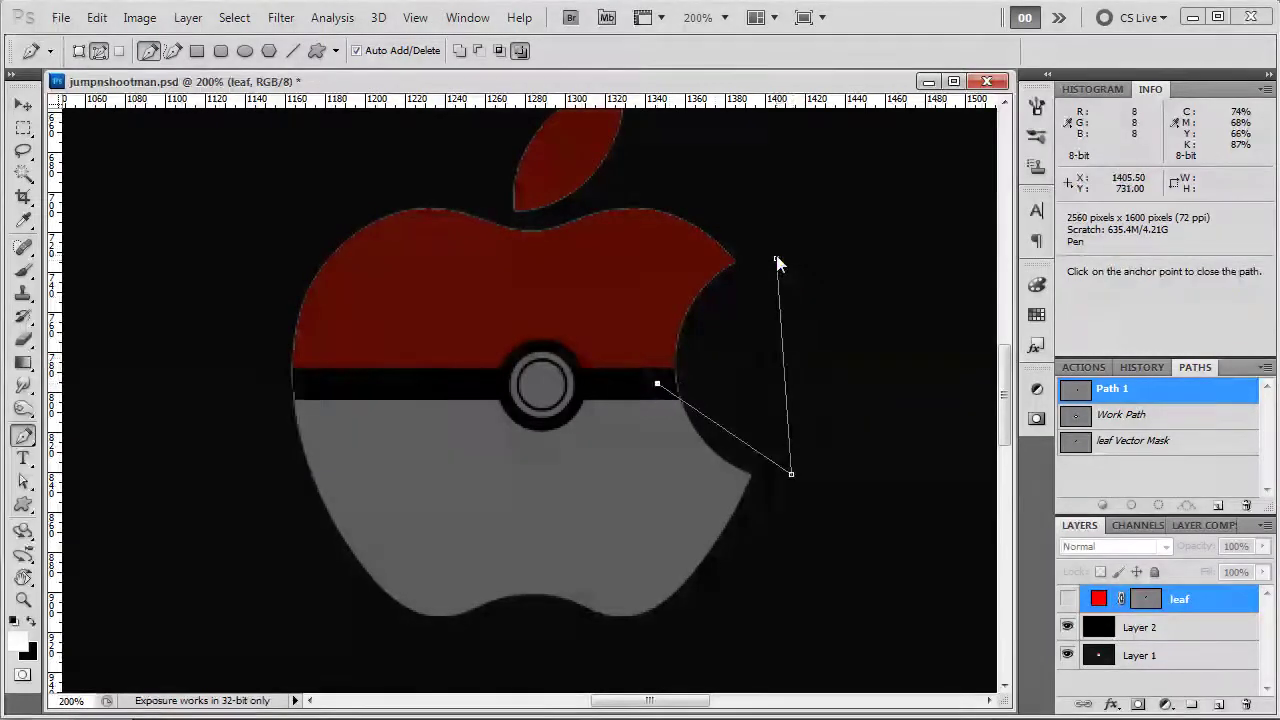
{"action": "left_click", "coordinate": [776, 260]}
Convert the bite path's inner anchor to a curve point and reposition the anchors so the arc follows the bite's edge
{"action": "left_click", "coordinate": [715, 421], "text": "ctrl"}
{"action": "key", "text": "alt"}
{"action": "left_click_drag", "start_coordinate": [657, 385], "coordinate": [676, 381]}
{"action": "left_click_drag", "start_coordinate": [677, 383], "coordinate": [666, 288]}
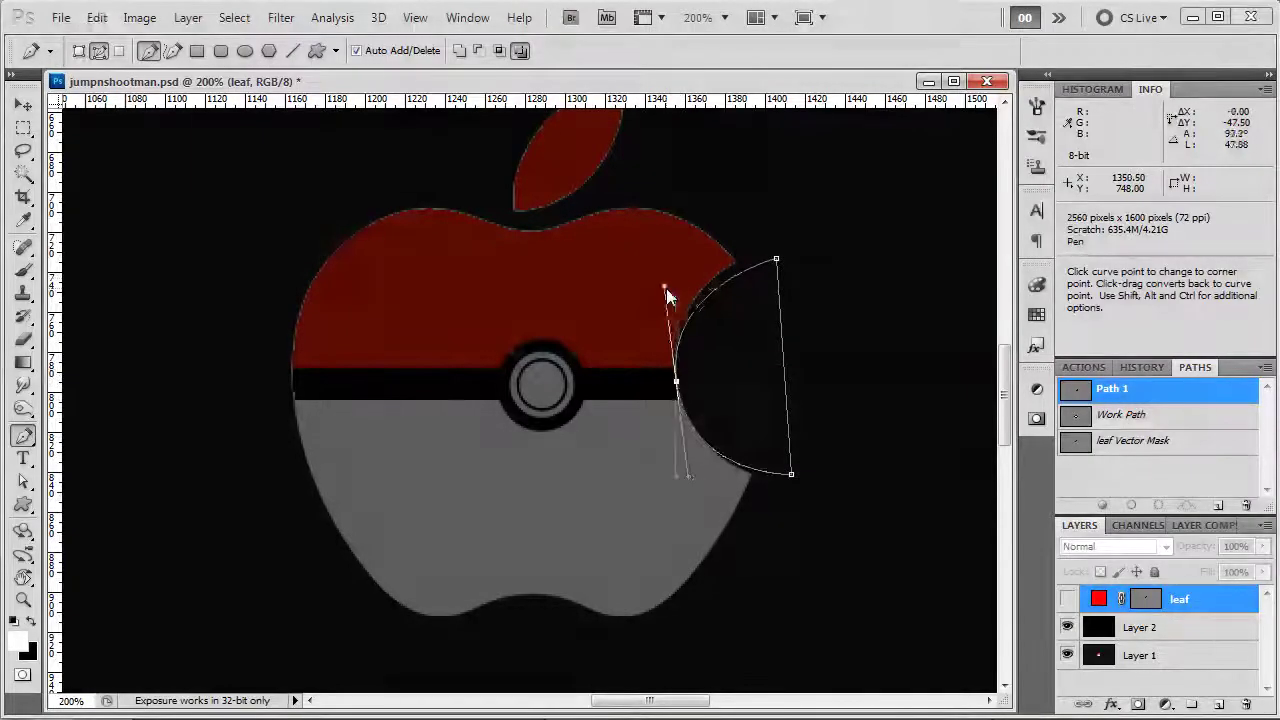
{"action": "left_click_drag", "start_coordinate": [776, 260], "coordinate": [756, 252]}
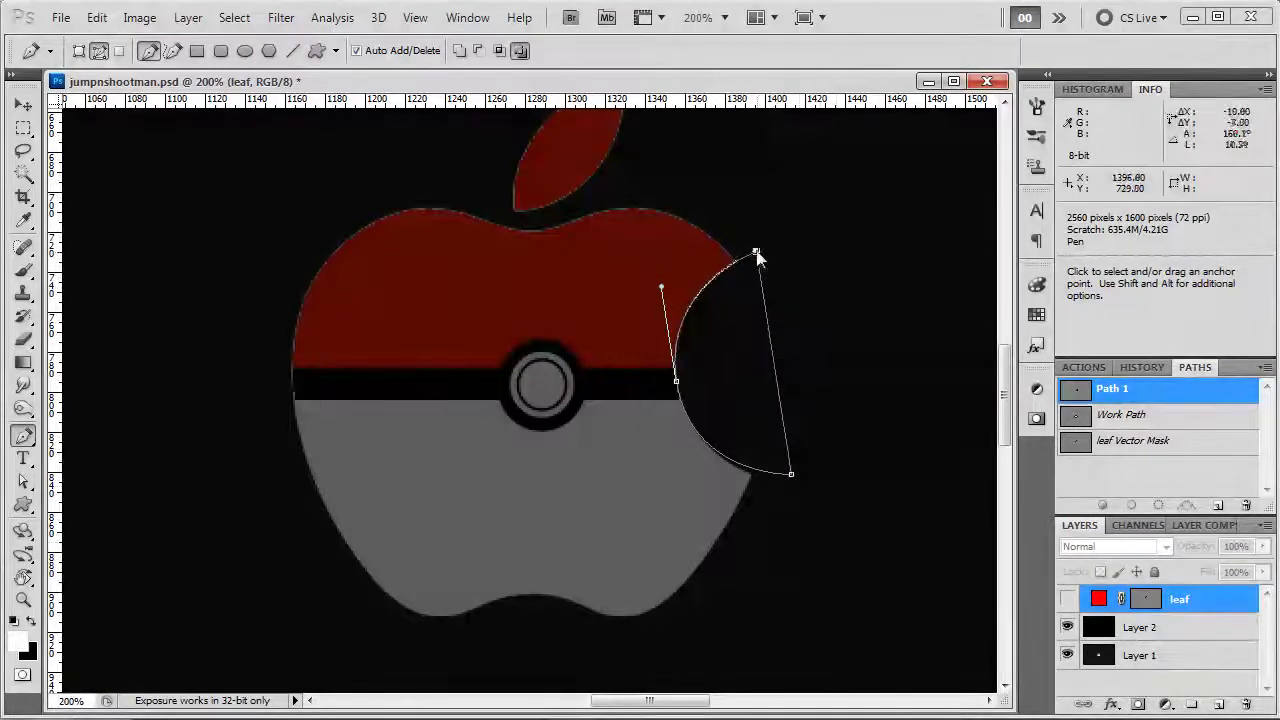
{"action": "left_click_drag", "start_coordinate": [792, 475], "coordinate": [794, 486]}
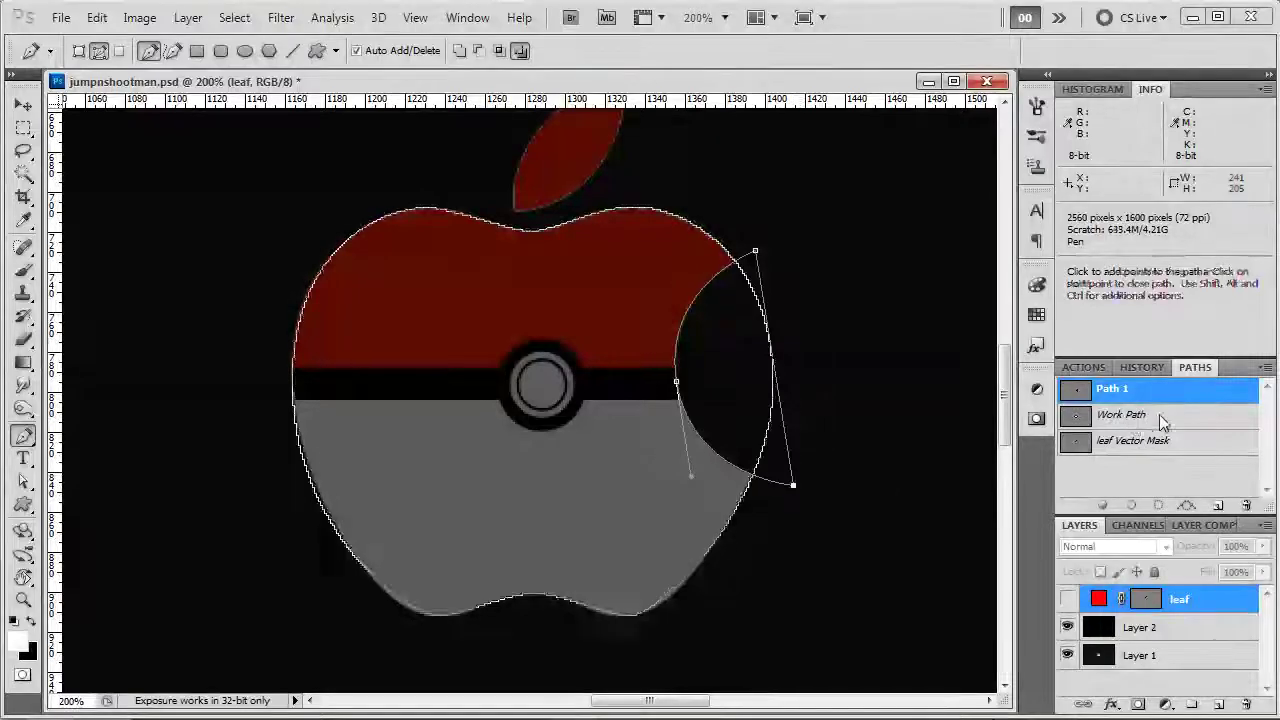
{"action": "left_click", "coordinate": [1180, 413]}
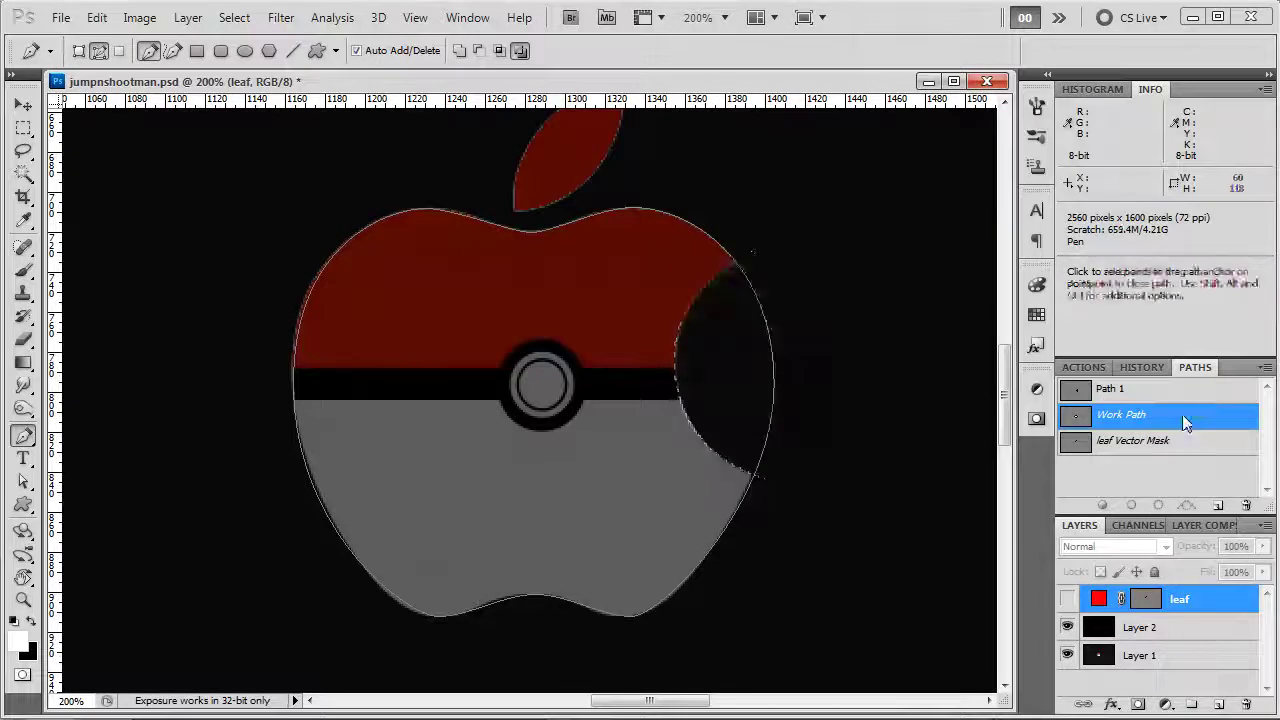
{"action": "left_click", "coordinate": [1161, 391]}
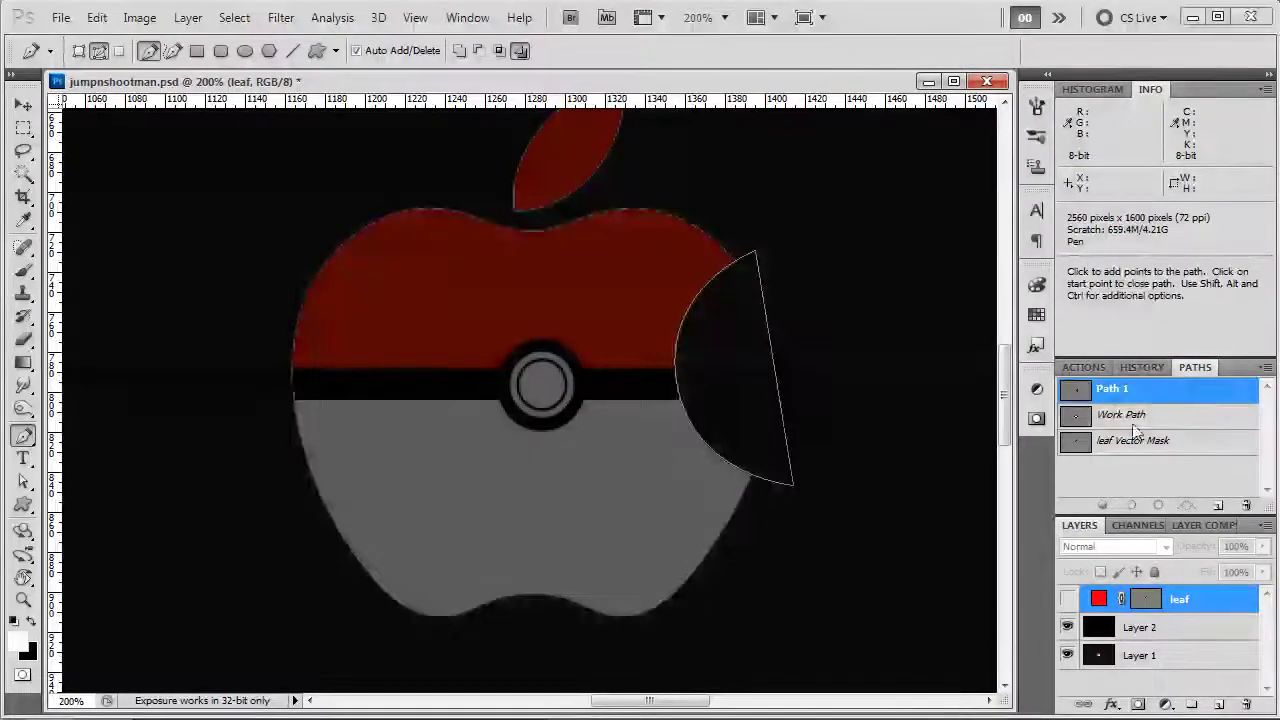
{"action": "right_click", "coordinate": [1083, 391]}
{"action": "left_click", "coordinate": [1071, 484]}
{"action": "right_click", "coordinate": [776, 376]}
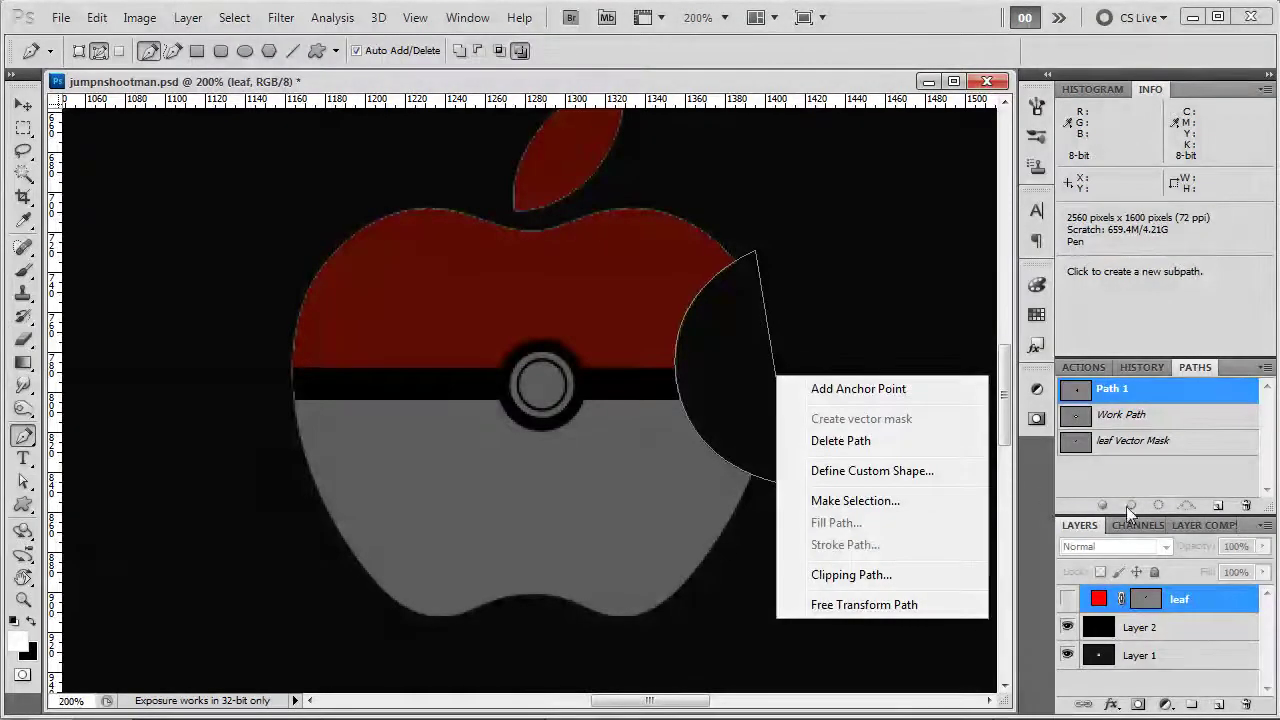
{"action": "left_click", "coordinate": [1165, 478]}
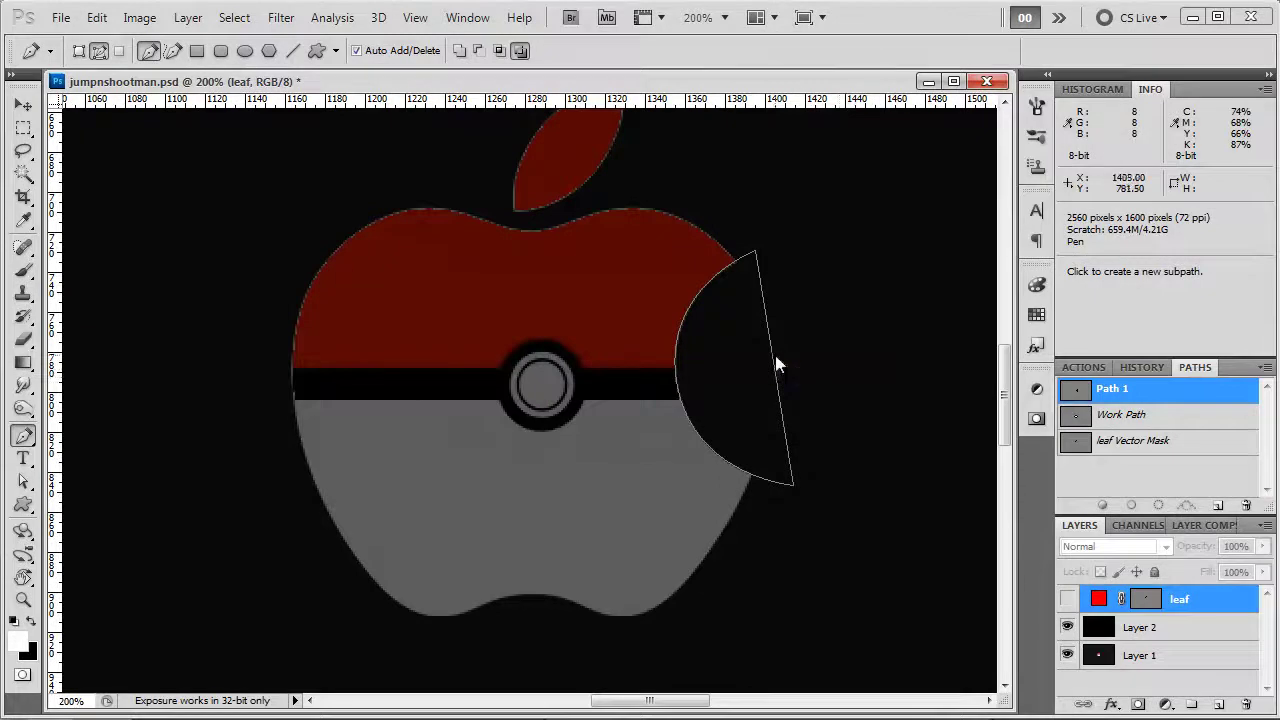
Add a copy of the bite shape to the apple's Work Path as a subtracted area, and enlarge the path thumbnails
{"action": "left_click", "coordinate": [1135, 416]}
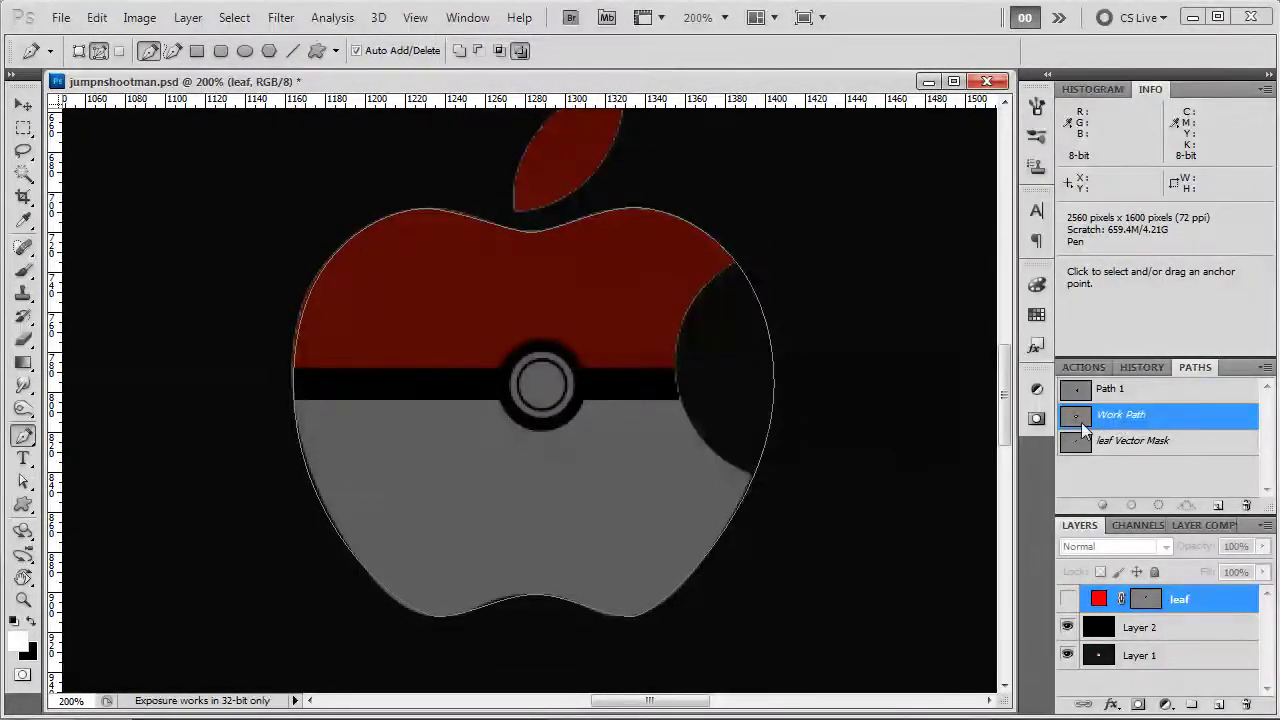
{"action": "left_click", "coordinate": [498, 54]}
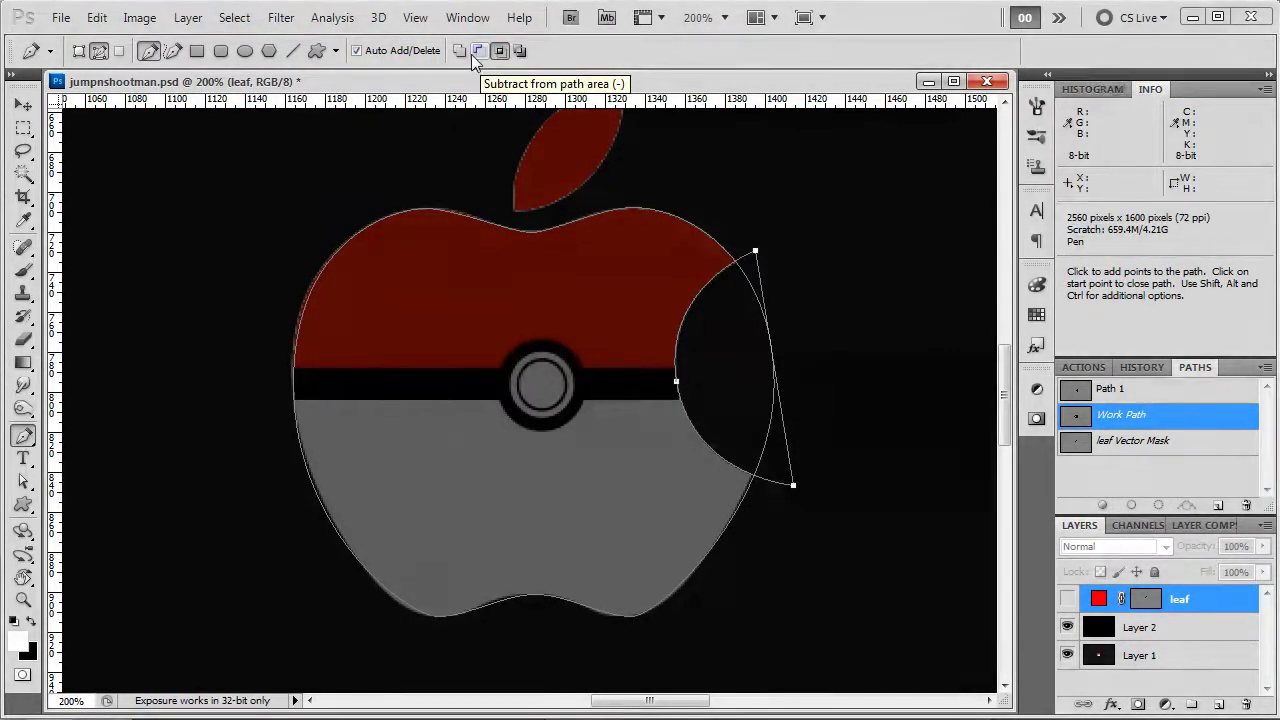
{"action": "left_click", "coordinate": [476, 53]}
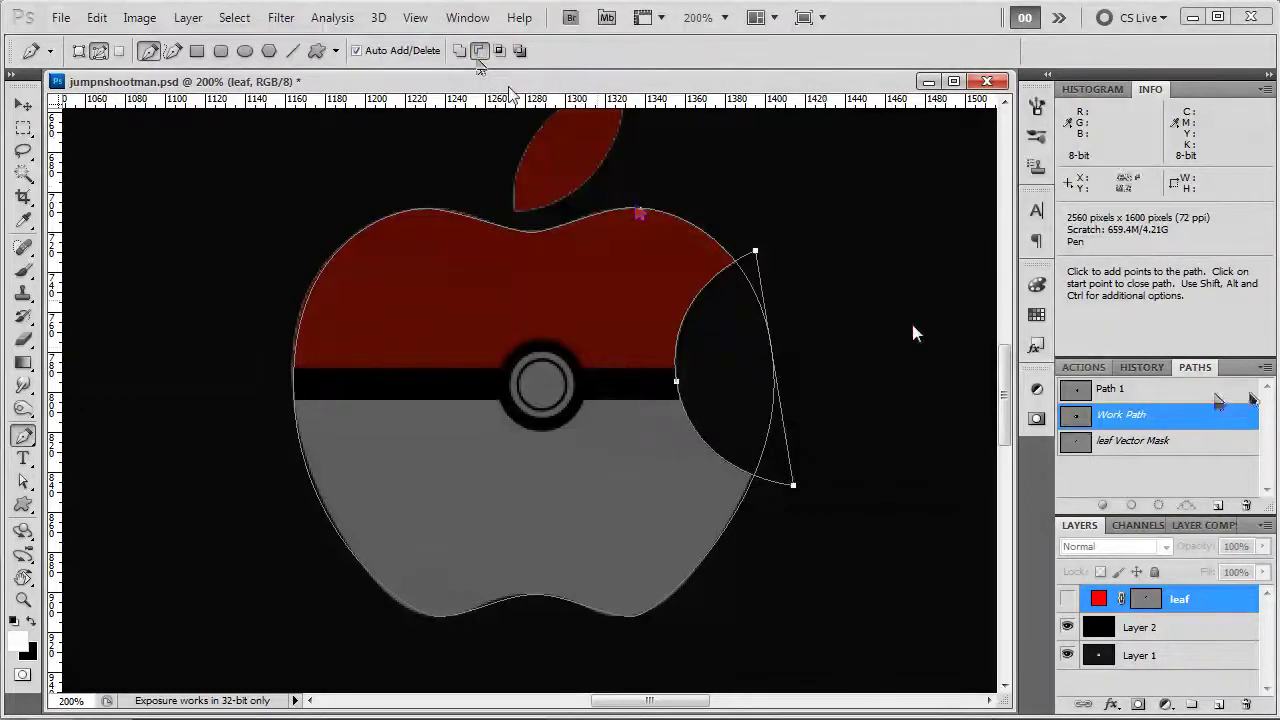
{"action": "left_click", "coordinate": [1264, 368]}
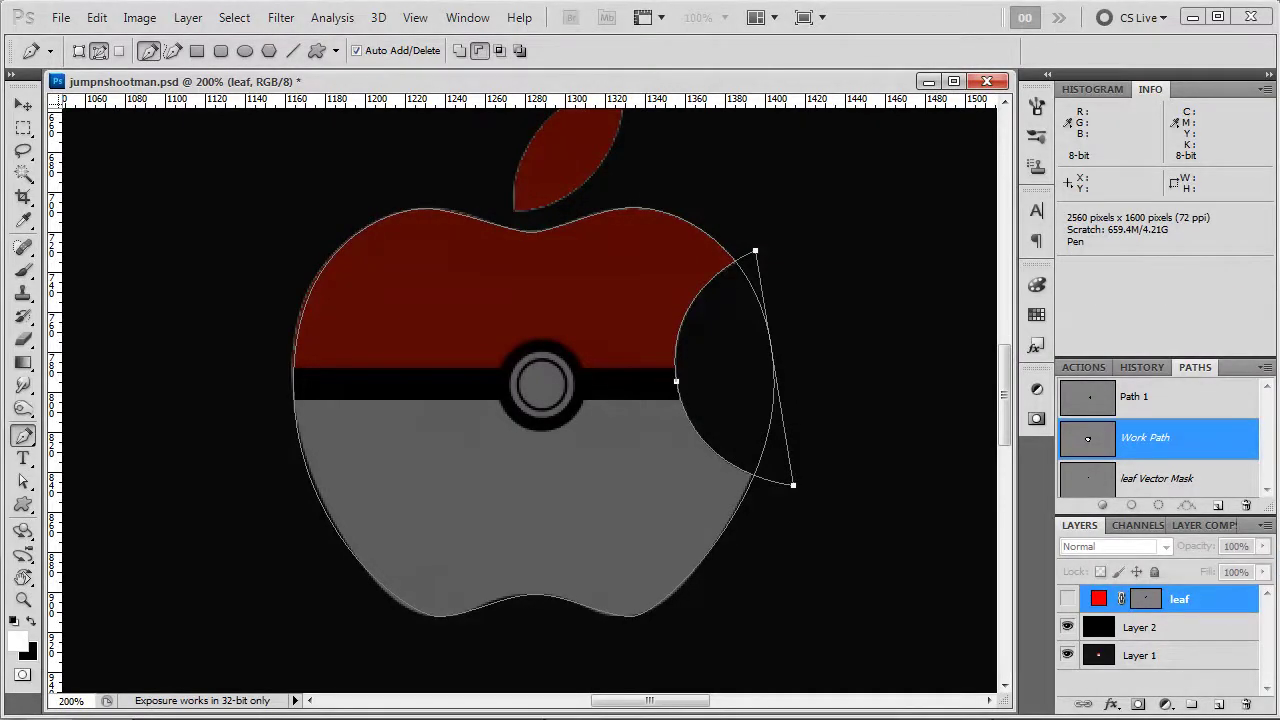
{"action": "key", "text": "Return"}
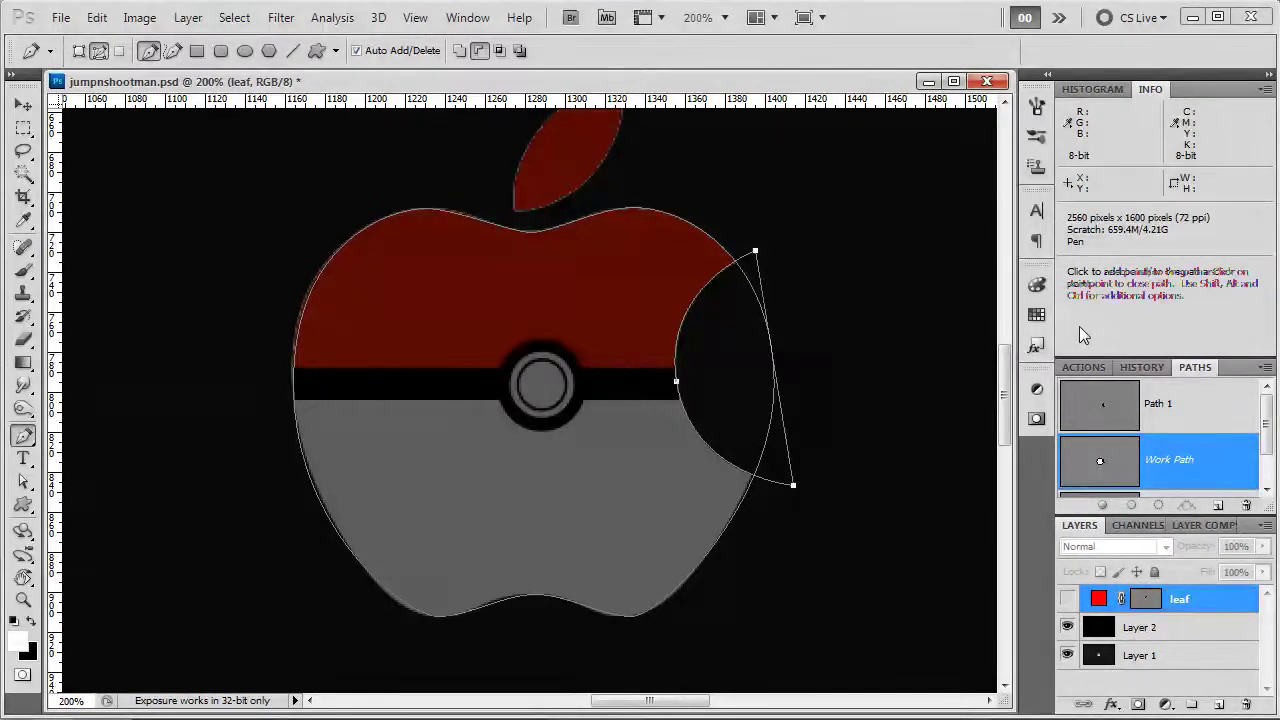
Crop the image to a fixed-ratio 4:3 rectangular selection of about 490 × 368 pixels around the apple logo
{"action": "key", "text": "ctrl+minus"}
{"action": "key", "text": "ctrl+minus"}
{"action": "key", "text": "ctrl+minus"}
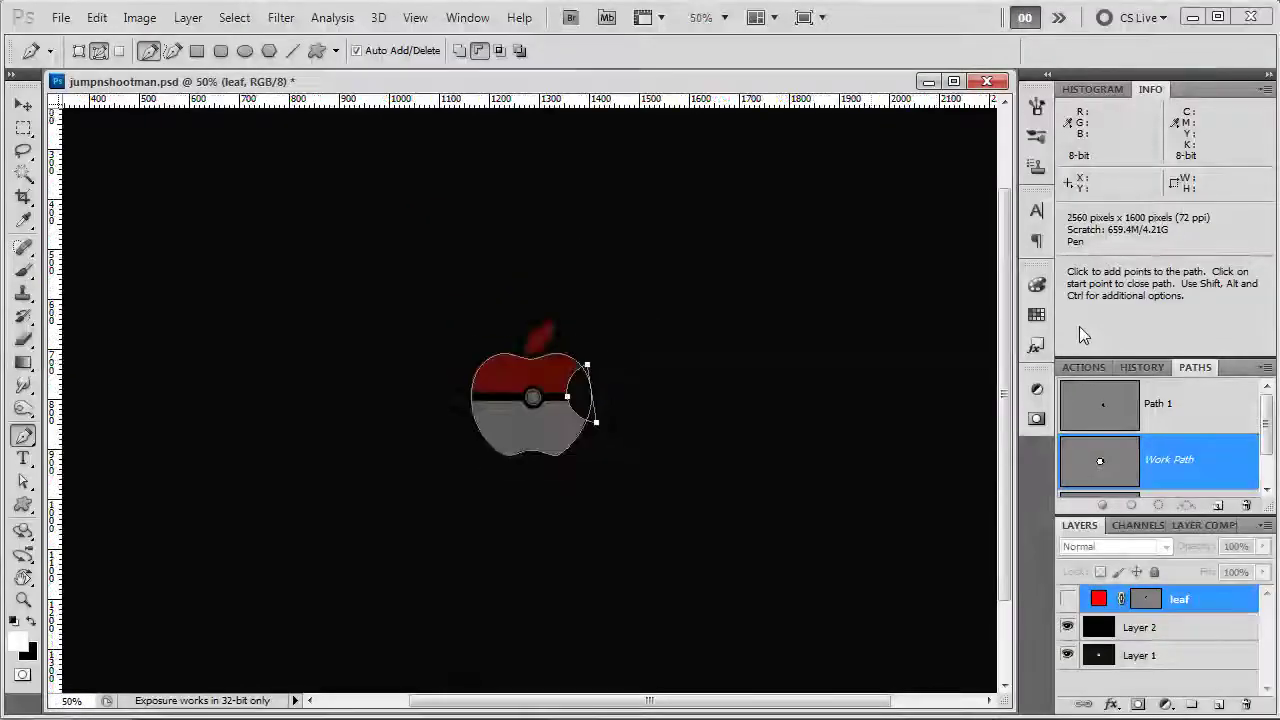
{"action": "key", "text": "m"}
{"action": "left_click", "coordinate": [388, 52]}
{"action": "left_click", "coordinate": [378, 86]}
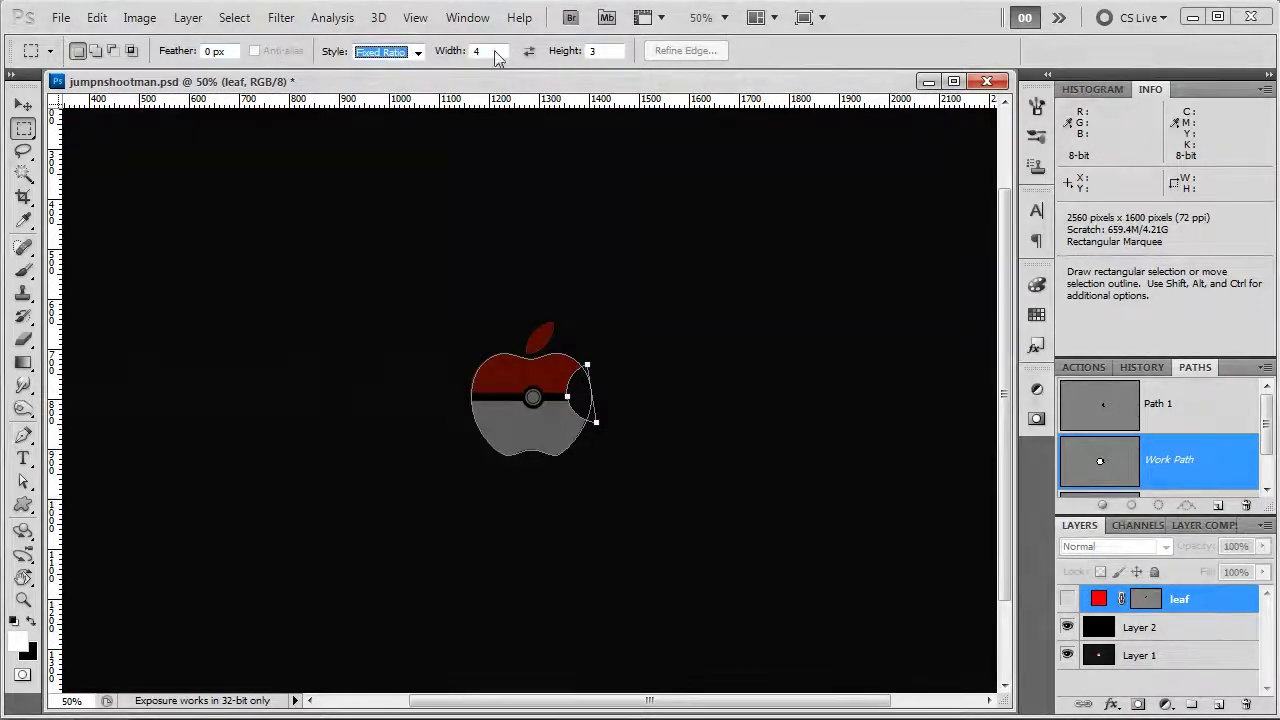
{"action": "left_click_drag", "start_coordinate": [416, 299], "coordinate": [658, 541]}
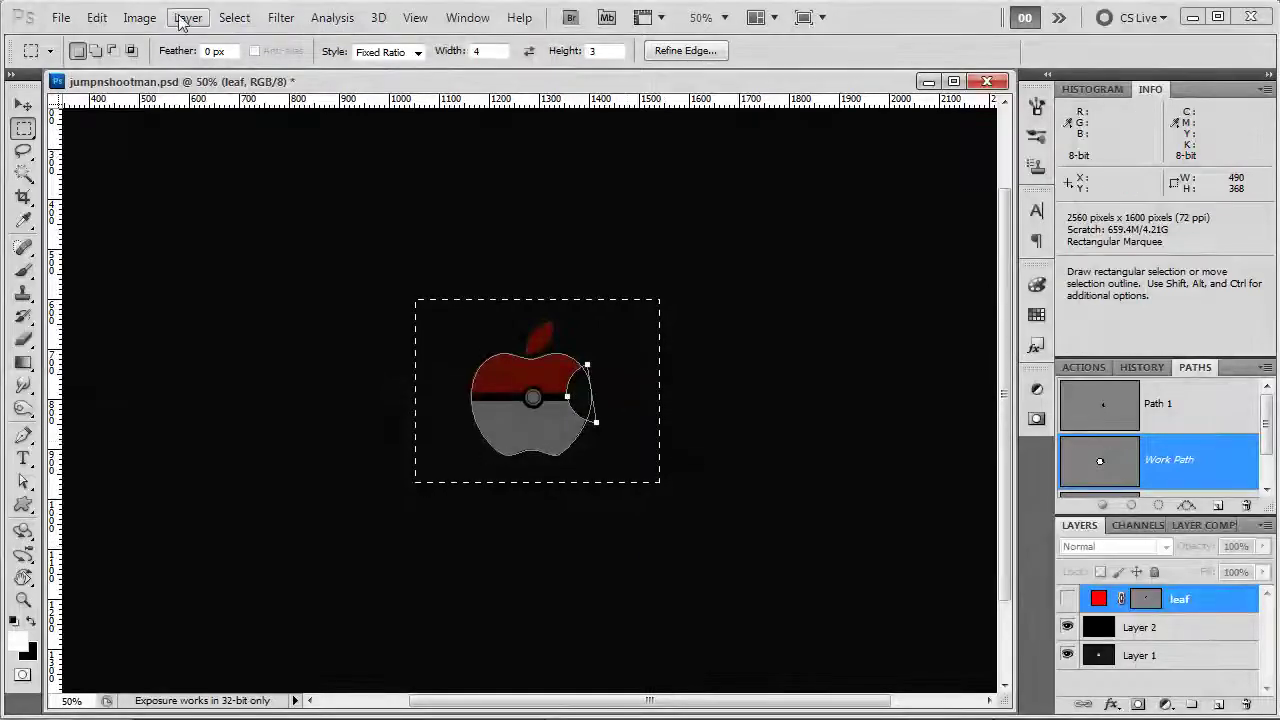
{"action": "left_click", "coordinate": [140, 18]}
{"action": "left_click", "coordinate": [166, 218]}
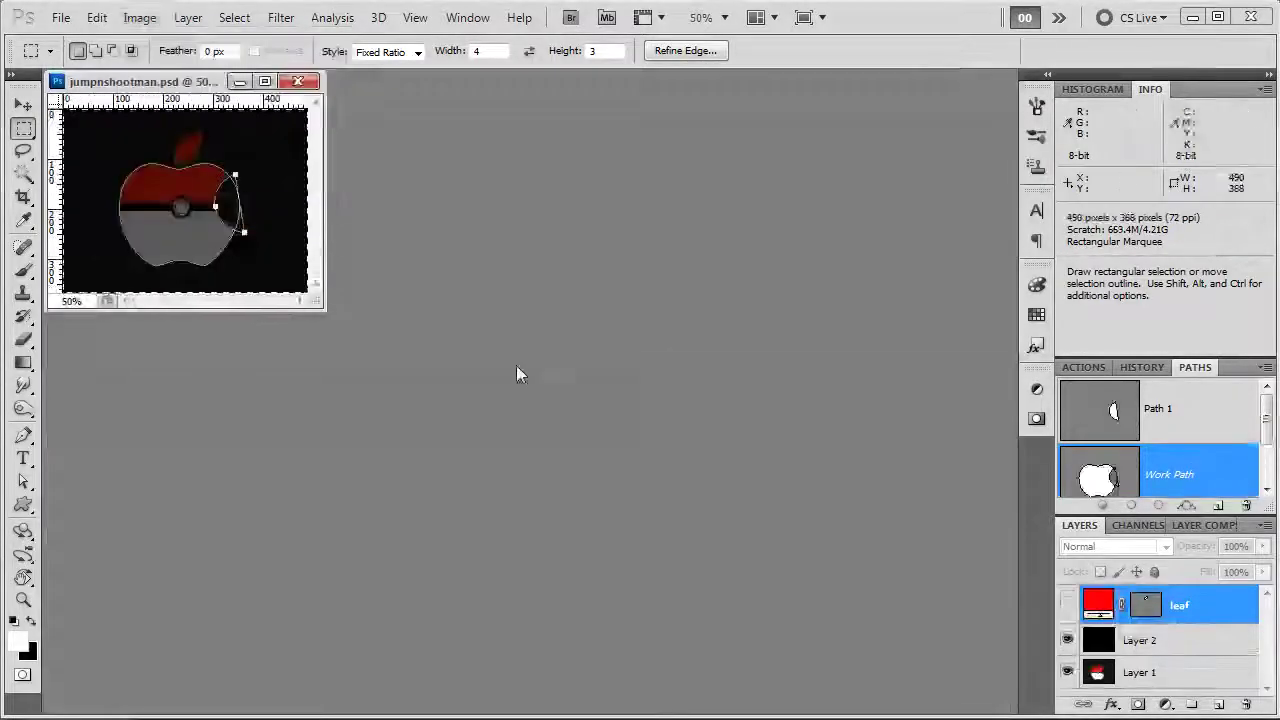
Add a white Solid Color fill layer that uses the bitten-apple Work Path as its vector mask
{"action": "key", "text": "ctrl+1"}
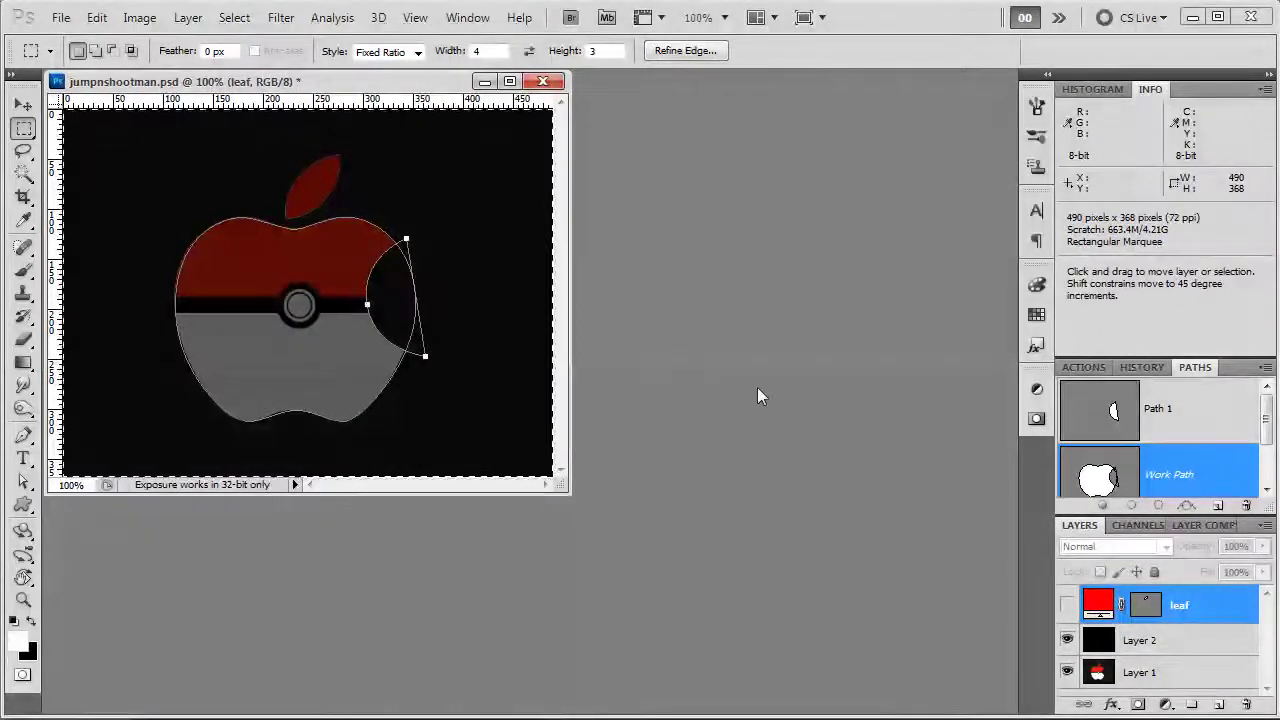
{"action": "key", "text": "ctrl+plus"}
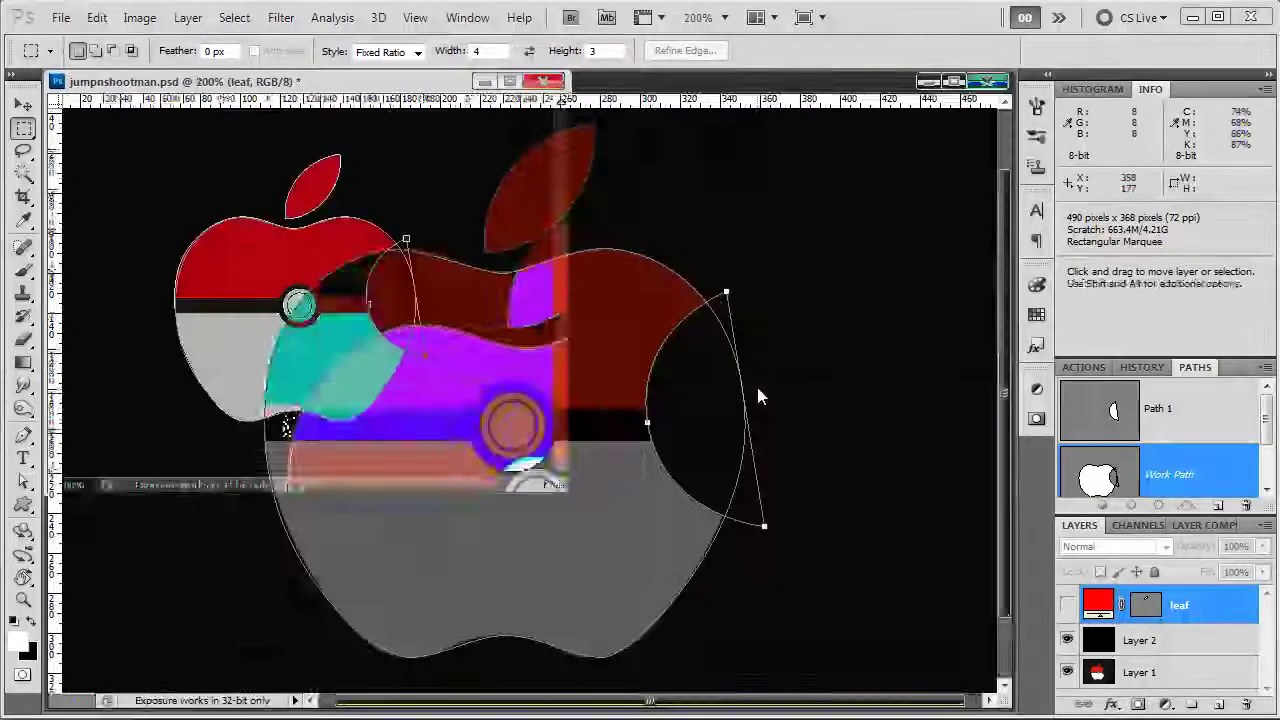
{"action": "scroll", "coordinate": [1268, 437], "scroll_direction": "down", "scroll_amount": 2}
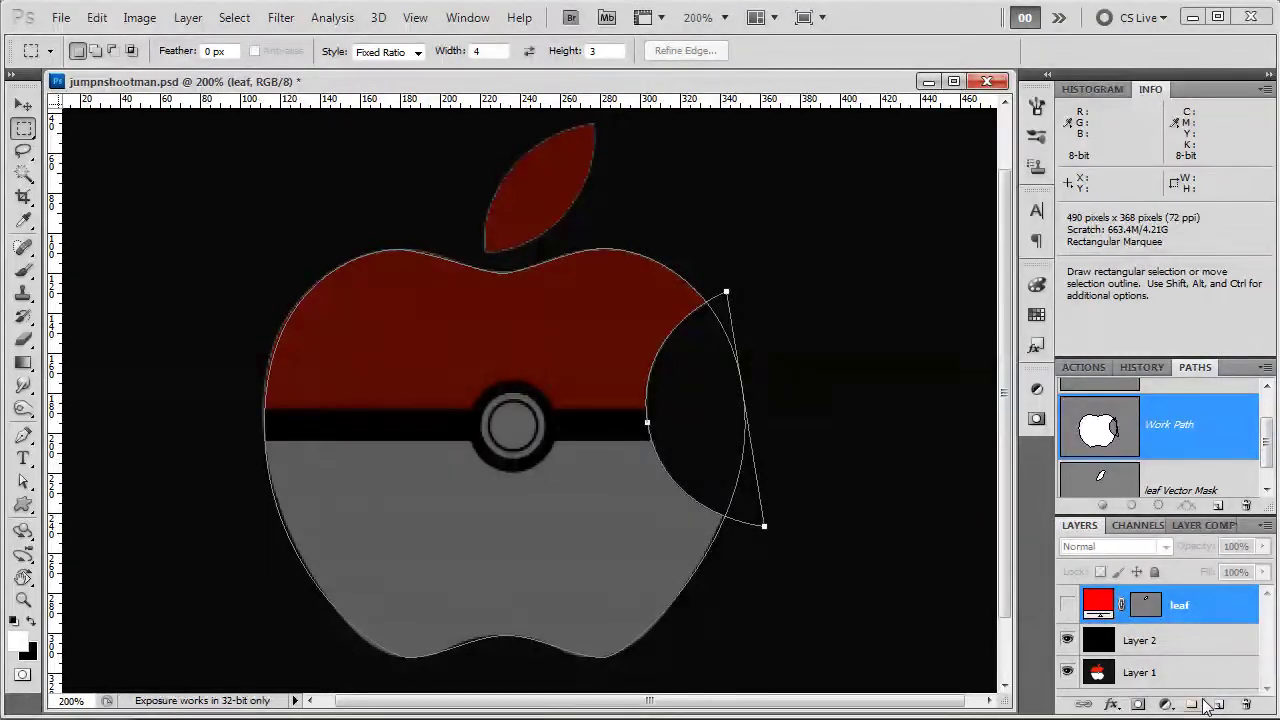
{"action": "left_click", "coordinate": [1165, 704]}
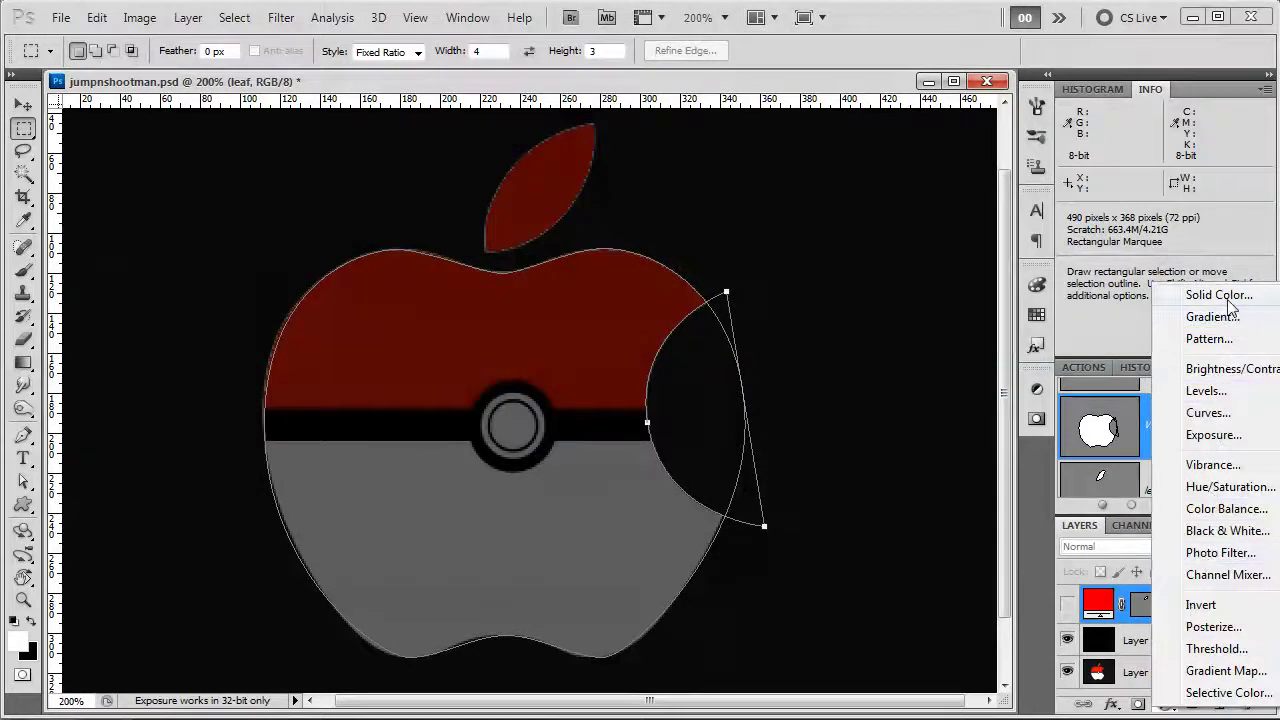
{"action": "left_click", "coordinate": [1195, 295]}
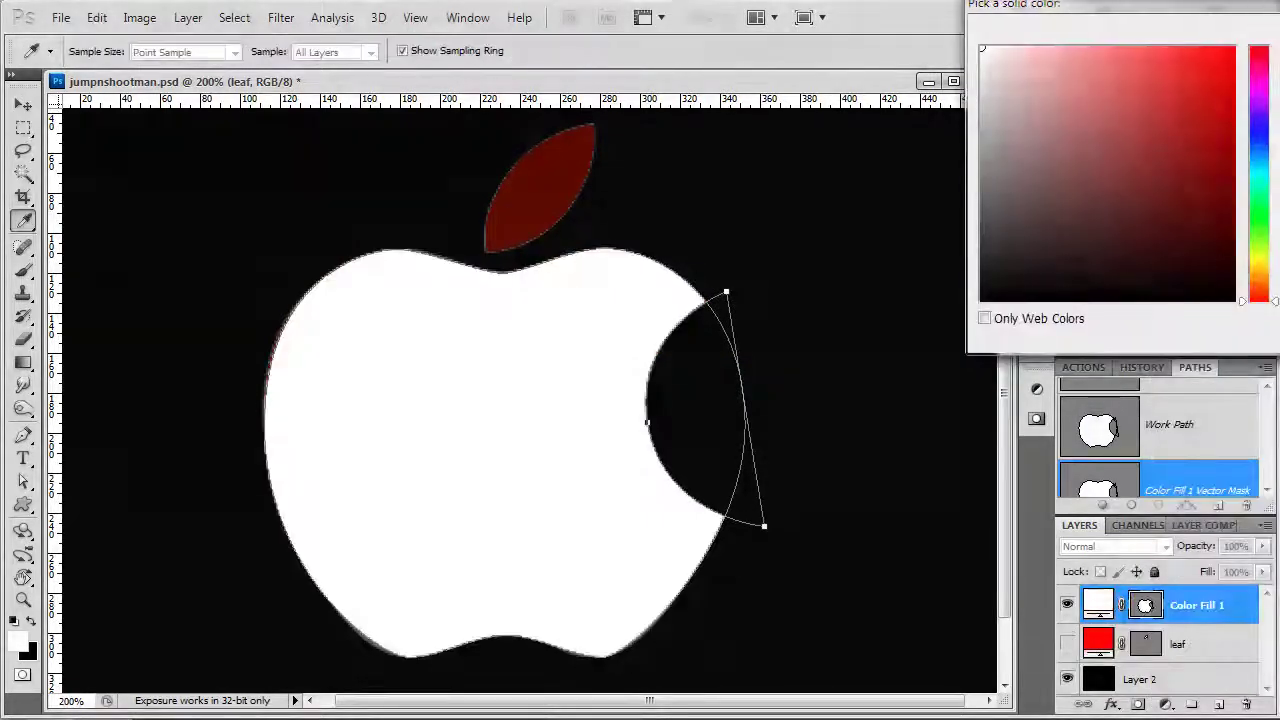
{"action": "key", "text": "Return"}
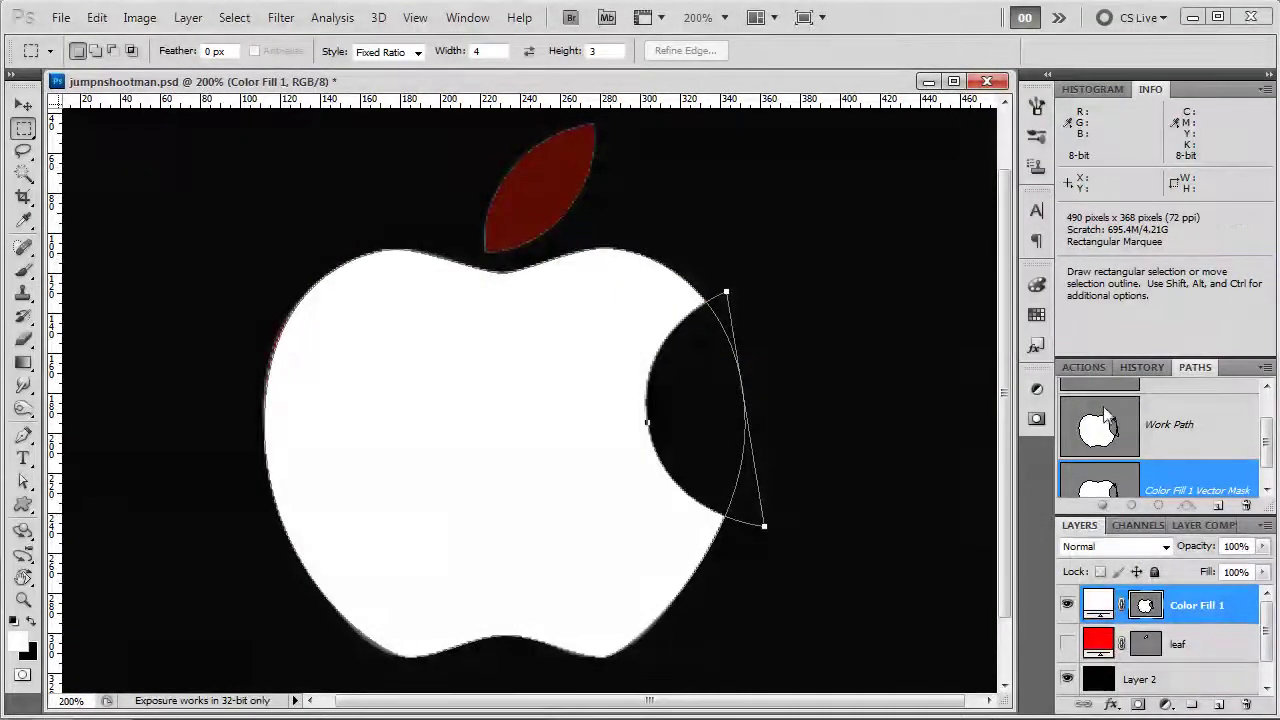
{"action": "left_click", "coordinate": [1068, 644]}
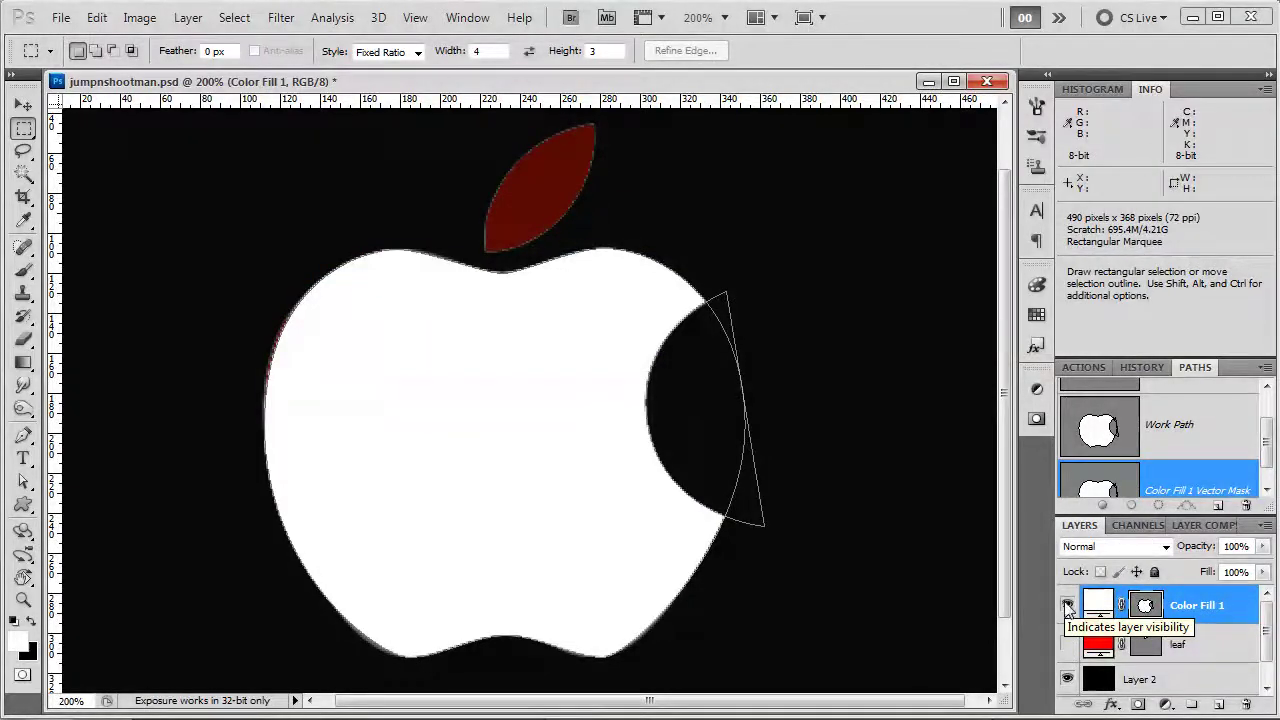
Add a red Solid Color fill layer, fill the apple selection with black on its pixel mask, deselect and invert the mask
{"action": "left_click", "coordinate": [1168, 705]}
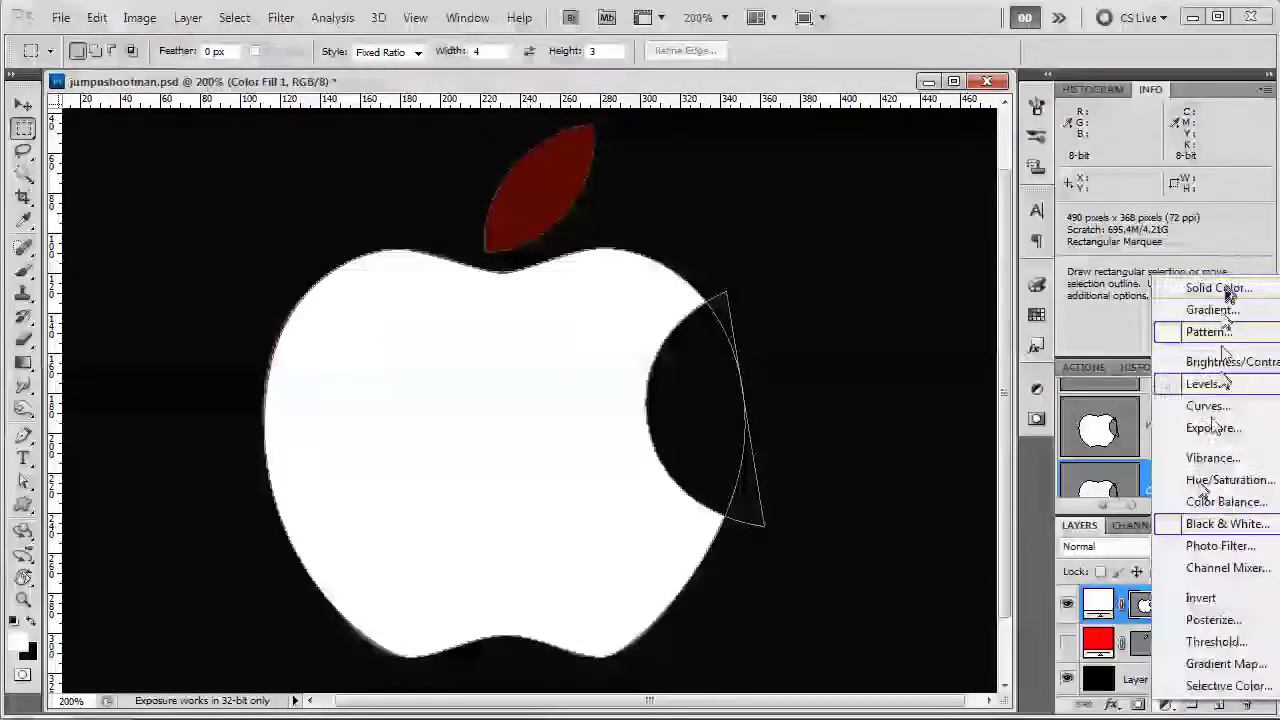
{"action": "left_click", "coordinate": [1171, 286]}
{"action": "key", "text": "Return"}
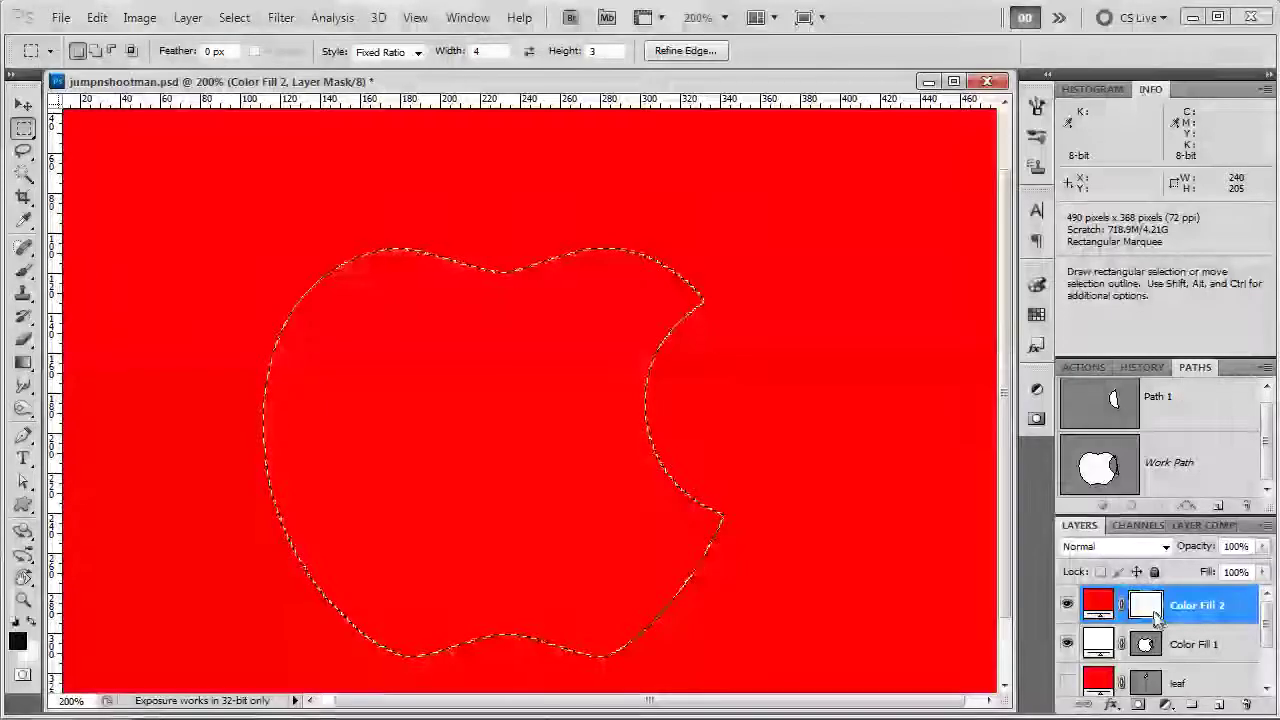
{"action": "key", "text": "alt+BackSpace"}
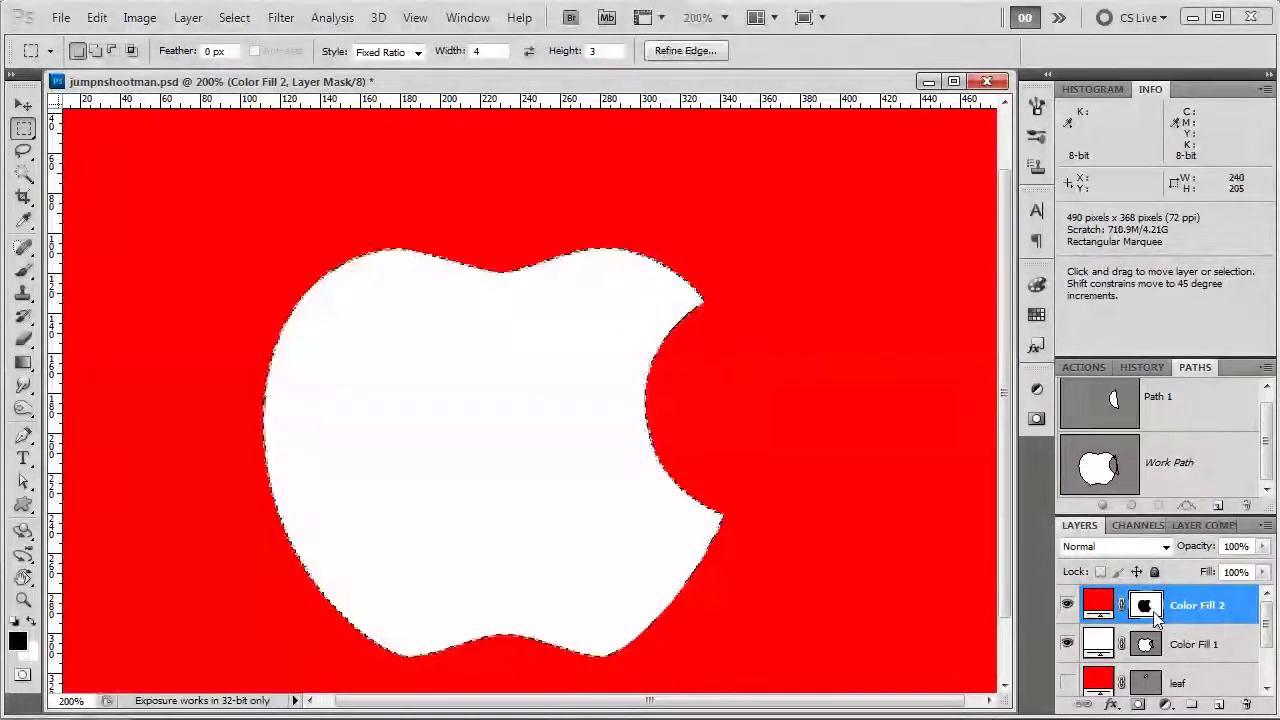
{"action": "key", "text": "ctrl+d"}
{"action": "key", "text": "ctrl+i"}
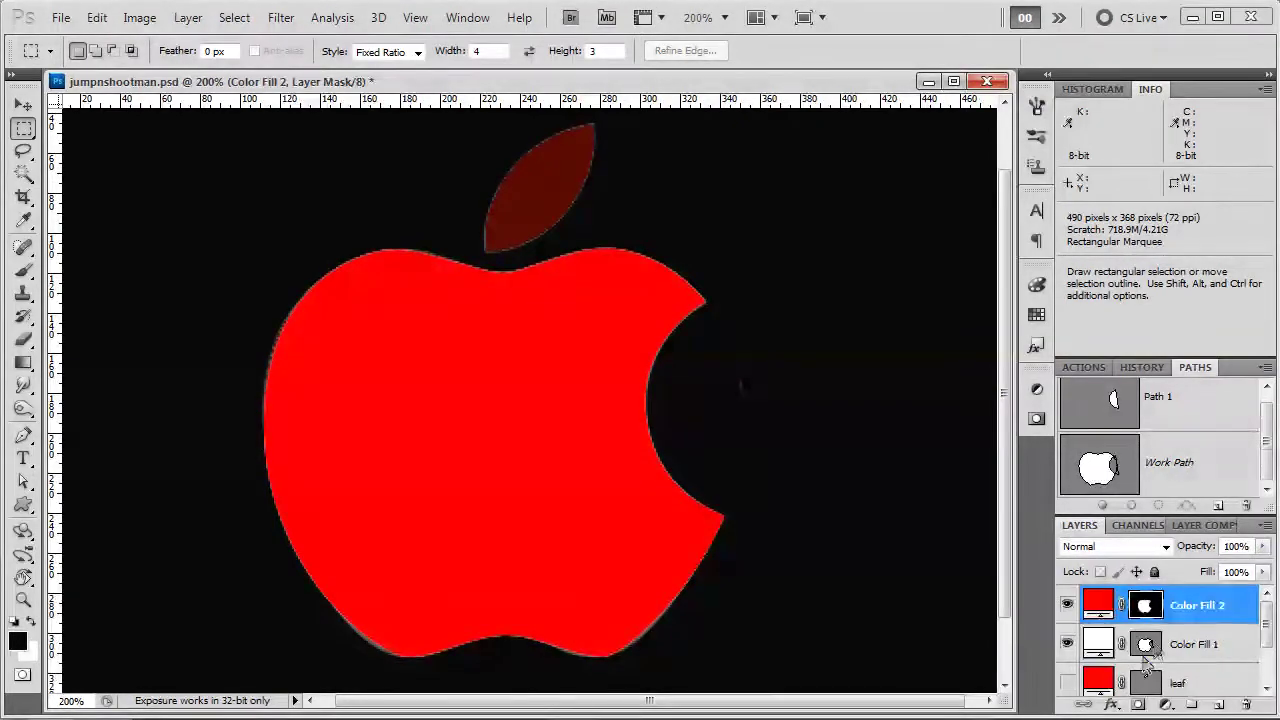
On Color Fill 1's vector mask, add an anchor point to the bite shape's outer edge and pull it outward into a curve clear of the apple
{"action": "left_click", "coordinate": [1147, 648]}
{"action": "key", "text": "x"}
{"action": "key", "text": "ctrl+plus"}
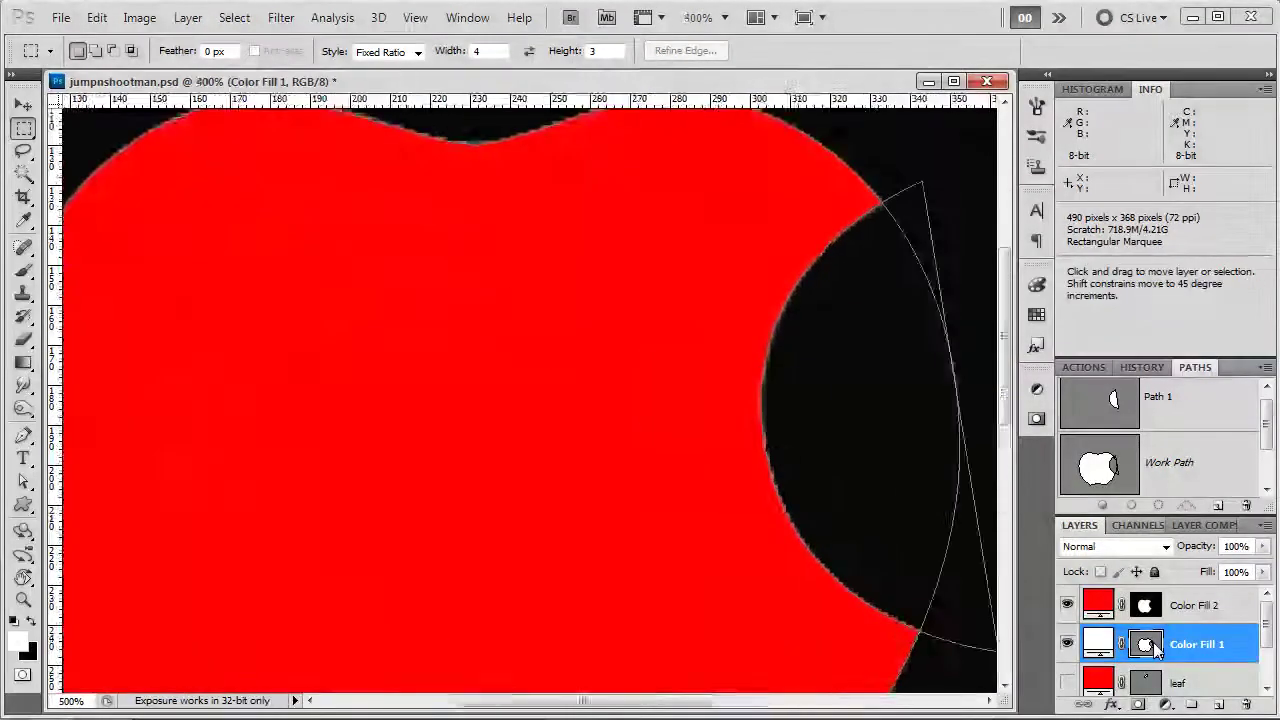
{"action": "key", "text": "ctrl+plus"}
{"action": "scroll", "coordinate": [800, 487], "scroll_direction": "right", "scroll_amount": 5}
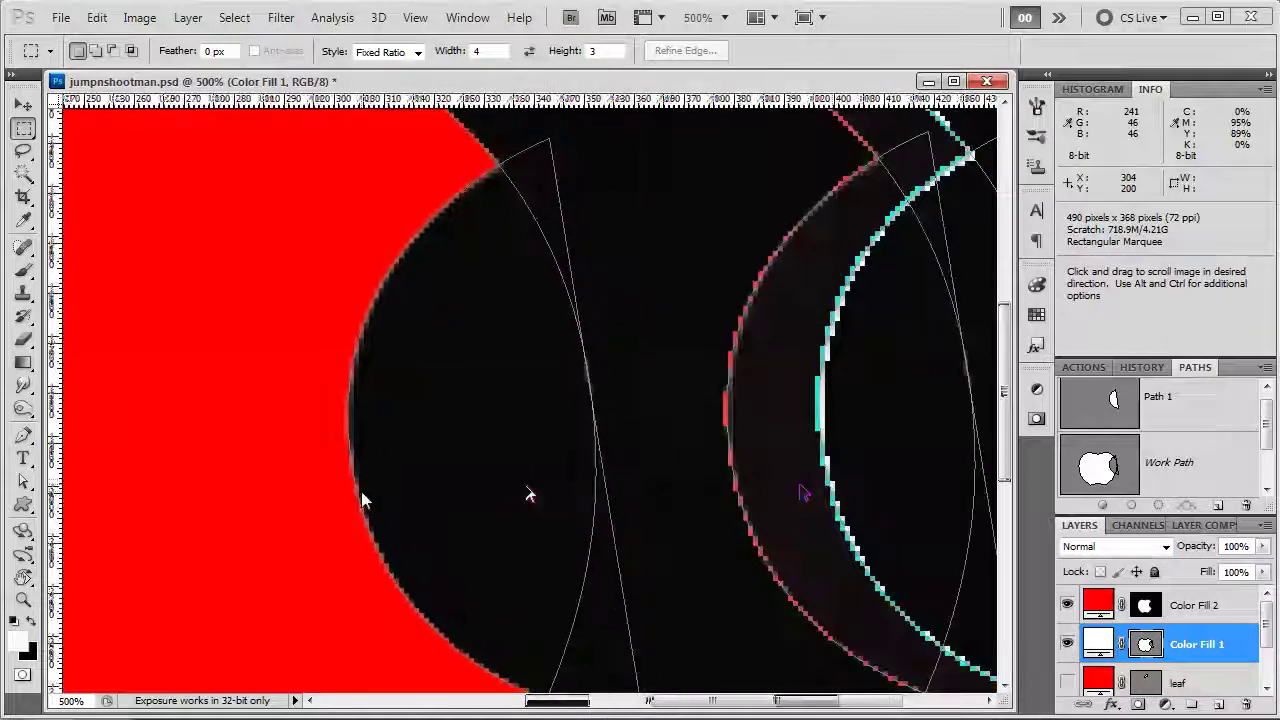
{"action": "left_click_drag", "start_coordinate": [367, 489], "coordinate": [463, 487]}
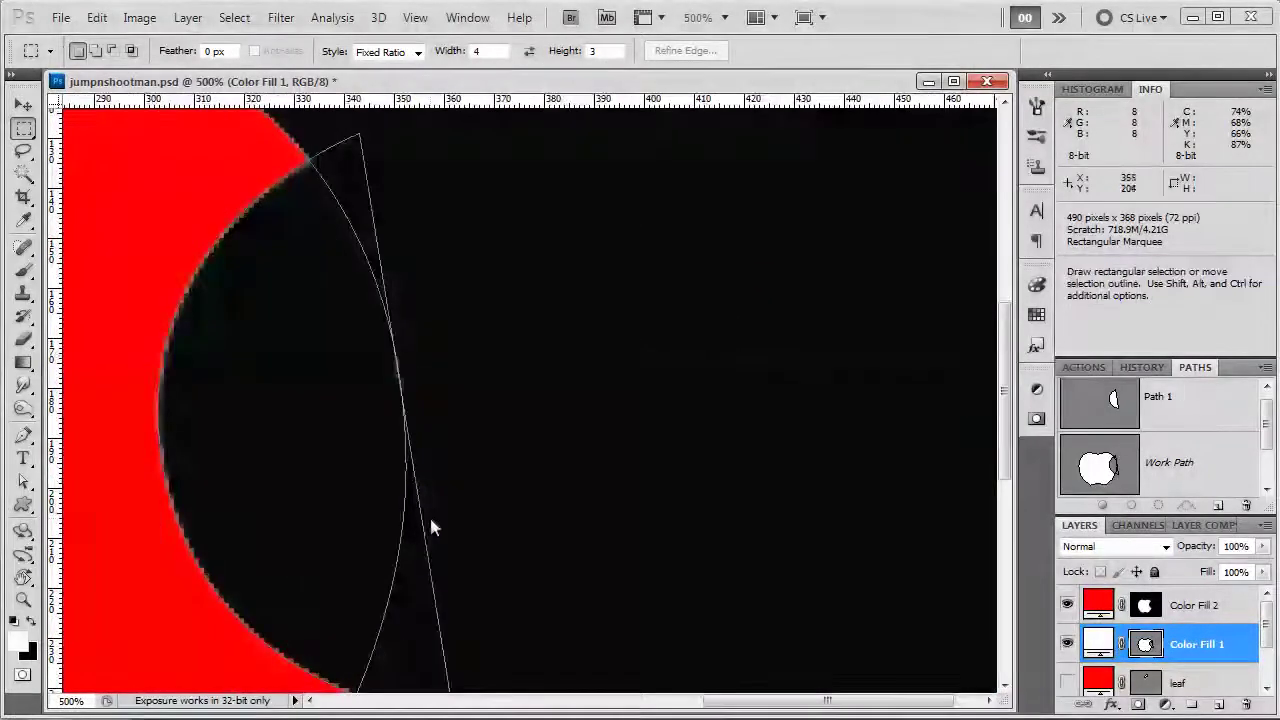
{"action": "key", "text": "p"}
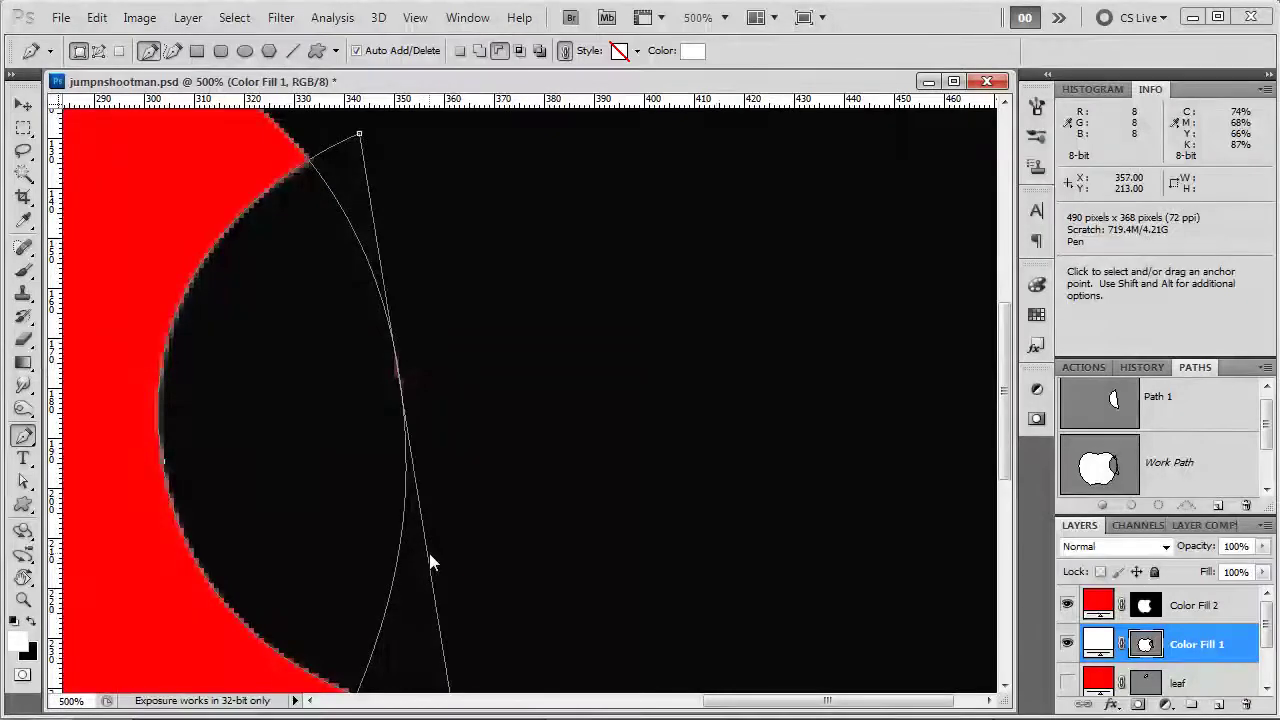
{"action": "left_click", "coordinate": [422, 520]}
{"action": "left_click_drag", "start_coordinate": [422, 520], "coordinate": [485, 508]}
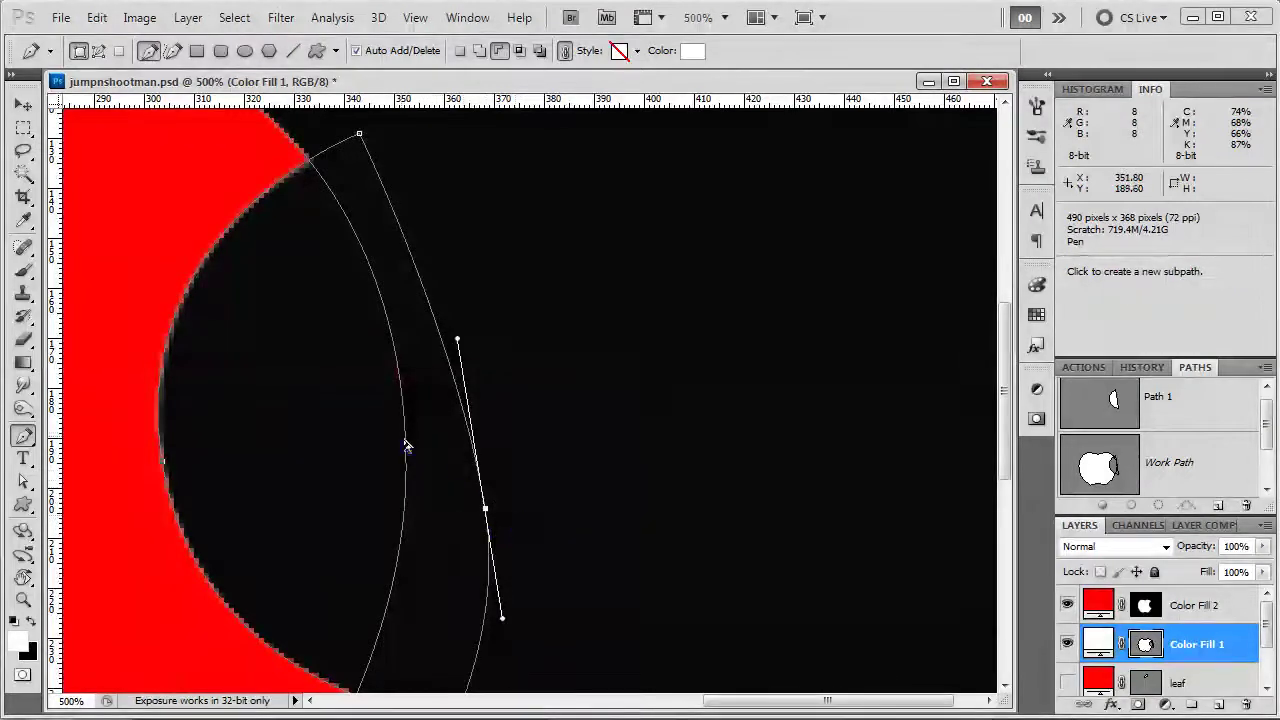
{"action": "left_click", "coordinate": [368, 265], "text": "ctrl"}
{"action": "left_click", "coordinate": [484, 508]}
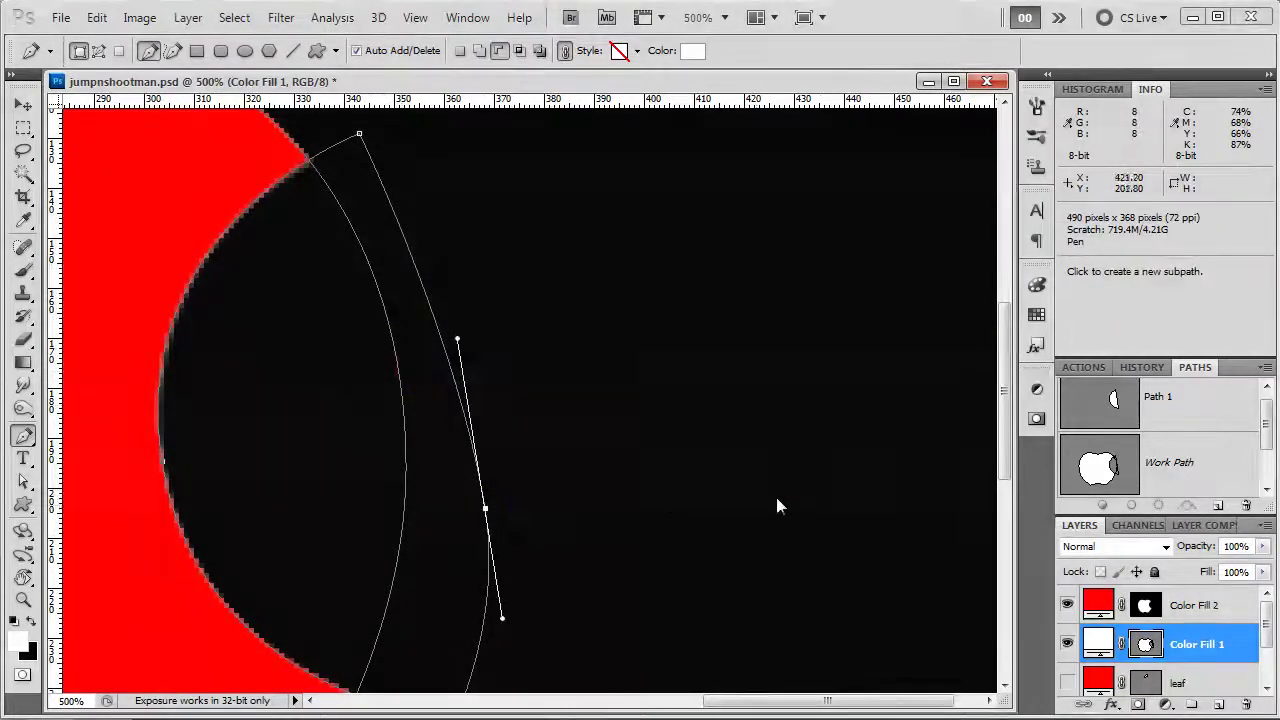
{"action": "scroll", "coordinate": [1270, 495], "scroll_direction": "down", "scroll_amount": 1}
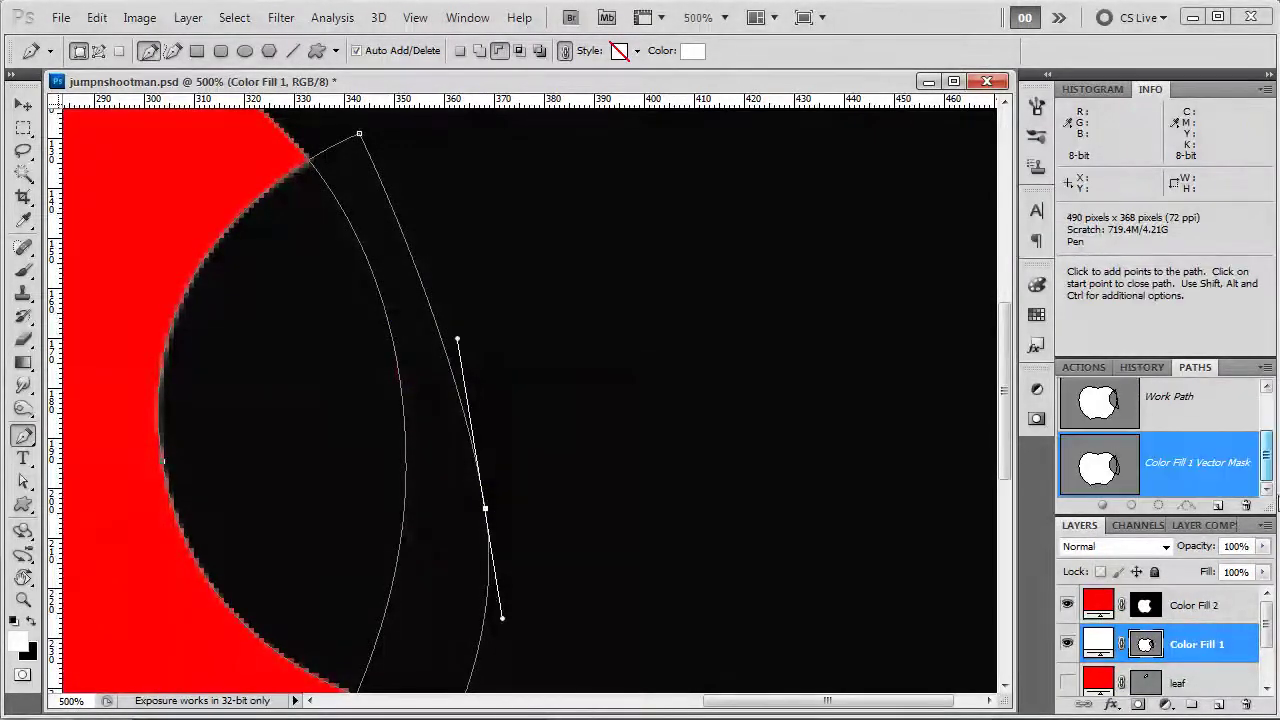
{"action": "scroll", "coordinate": [1277, 497], "scroll_direction": "up", "scroll_amount": 1}
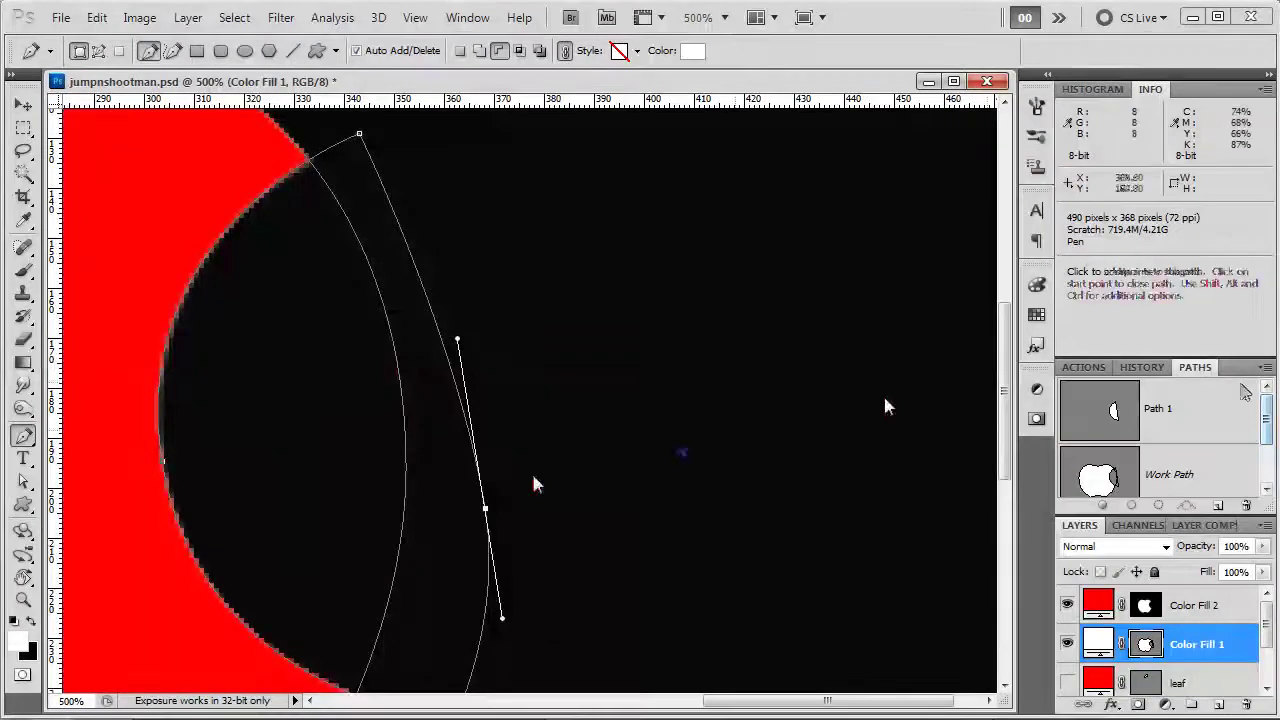
Paint the stray marks beside the bite black on Color Fill 2's pixel mask with a 20 px brush, and show the leaf layer
{"action": "left_click", "coordinate": [1207, 611]}
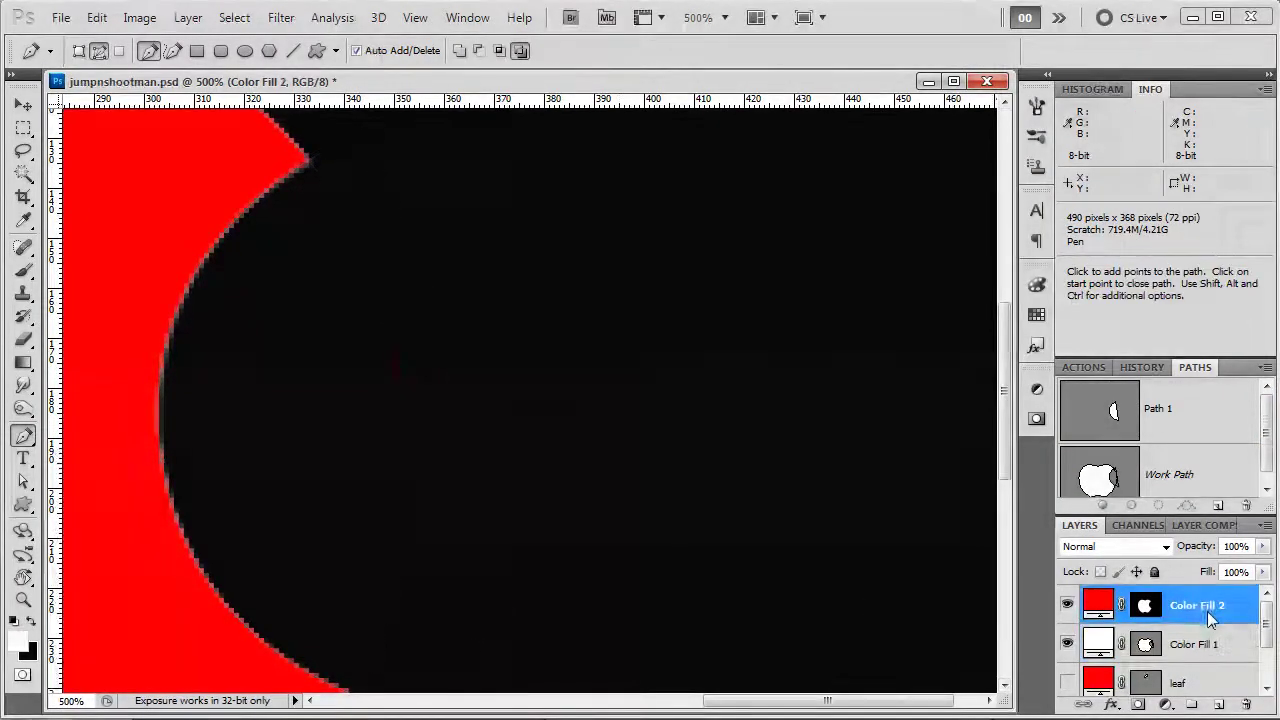
{"action": "left_click", "coordinate": [1072, 607]}
{"action": "left_click", "coordinate": [1070, 606]}
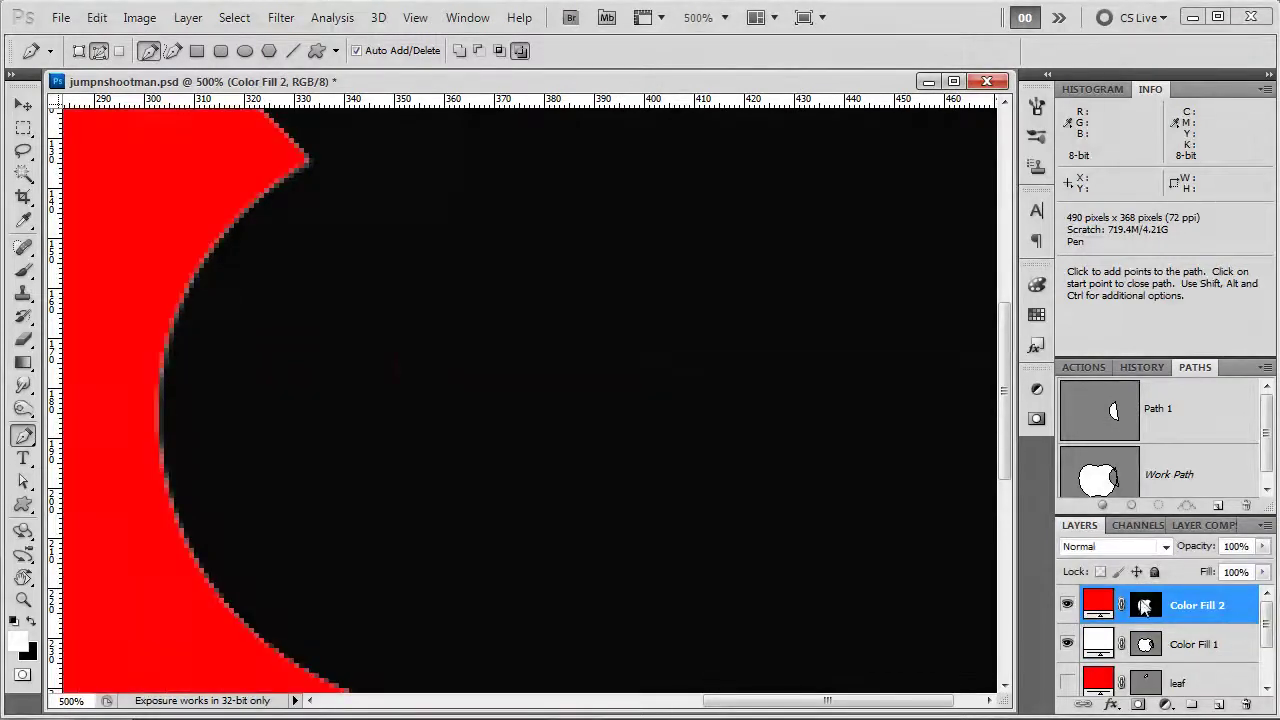
{"action": "left_click", "coordinate": [1146, 607], "text": "alt"}
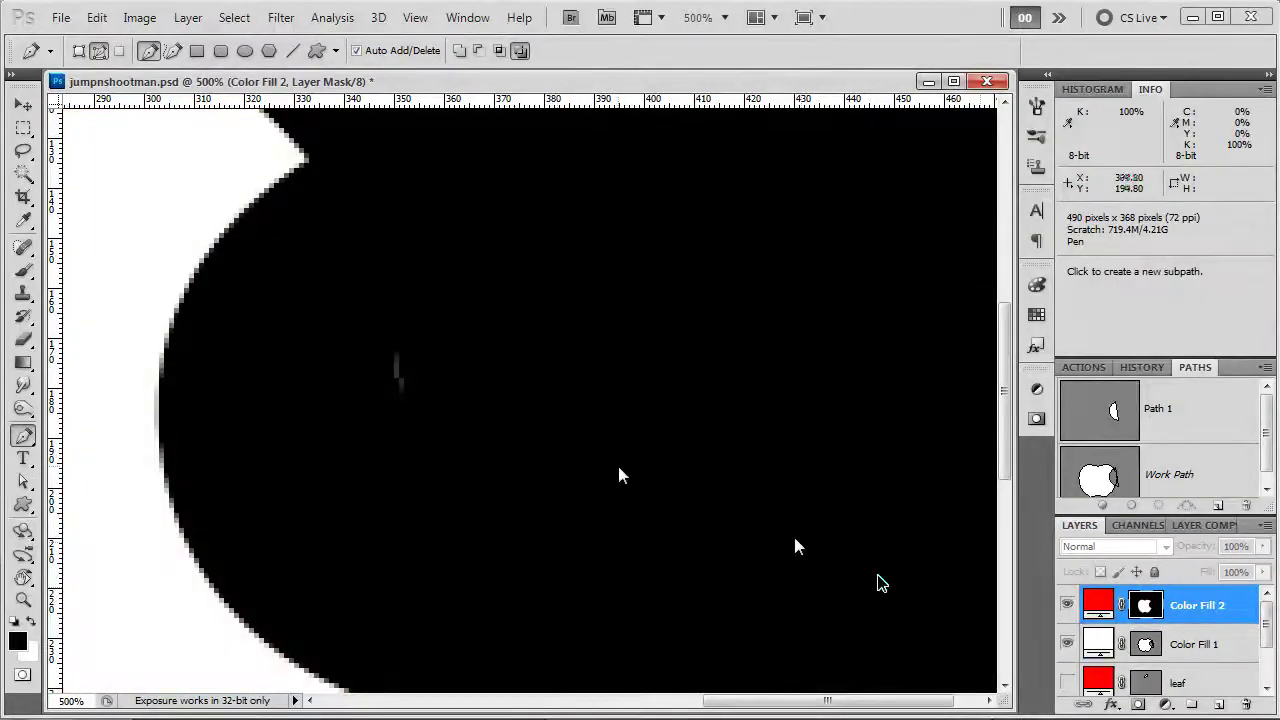
{"action": "key", "text": "b"}
{"action": "key", "text": "x"}
{"action": "left_click_drag", "start_coordinate": [415, 379], "coordinate": [415, 401]}
{"action": "left_click_drag", "start_coordinate": [466, 50], "coordinate": [498, 60]}
{"action": "left_click_drag", "start_coordinate": [342, 57], "coordinate": [583, 113]}
{"action": "left_click", "coordinate": [405, 365]}
{"action": "left_click", "coordinate": [1145, 605], "text": "alt"}
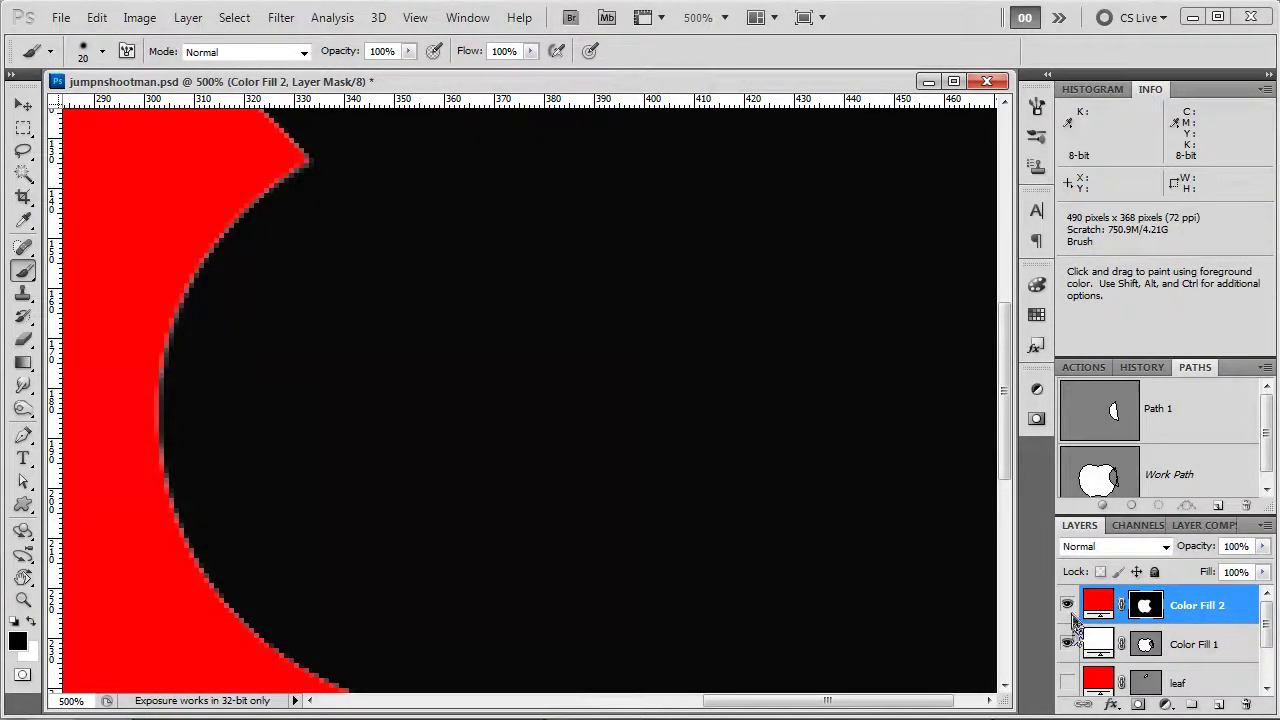
{"action": "key", "text": "ctrl+0"}
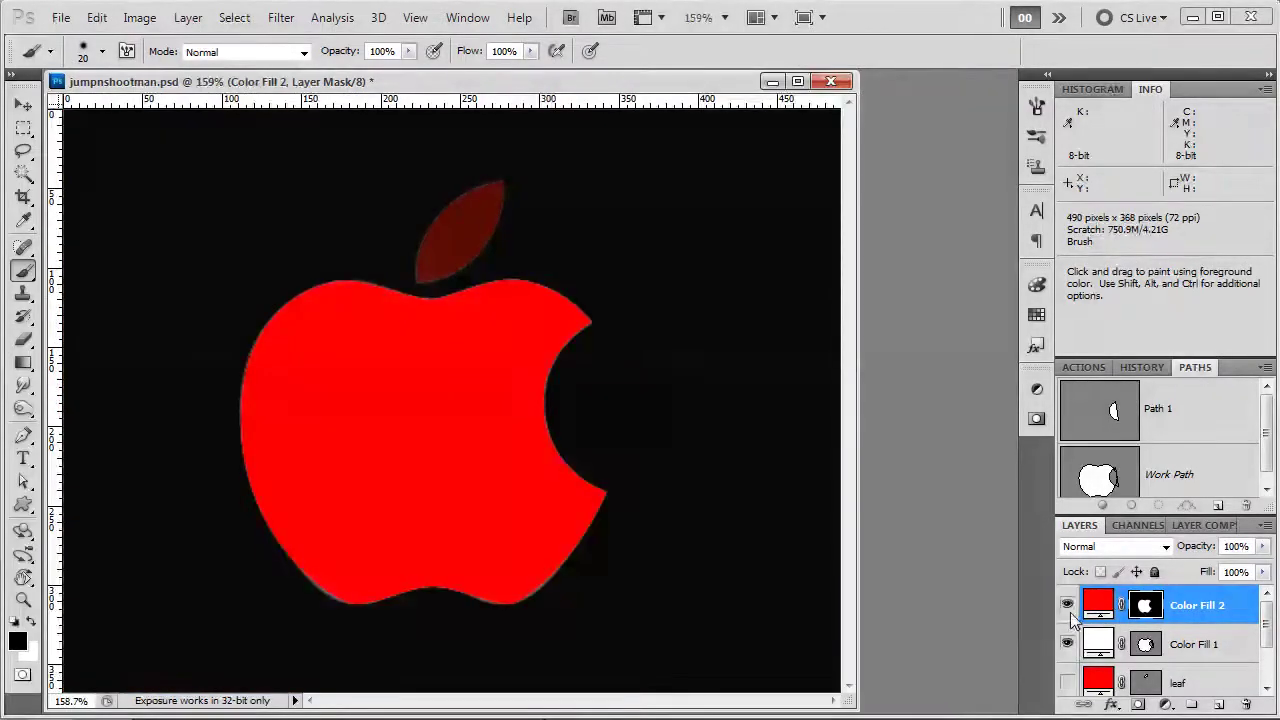
{"action": "left_click", "coordinate": [1068, 682]}
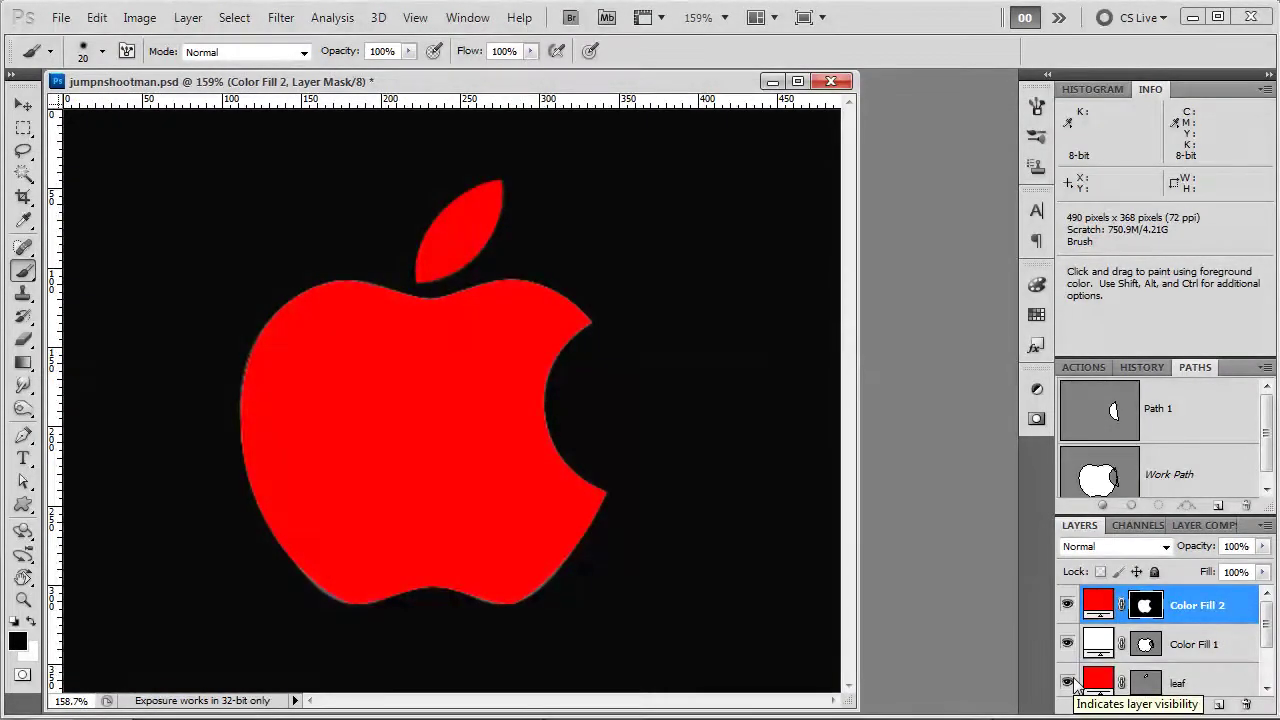
Lengthen the direction handles of the apple's lower-right anchor on Color Fill 1's vector mask to round out that edge over the logo
{"action": "left_click", "coordinate": [1155, 648], "text": "ctrl"}
{"action": "left_click", "coordinate": [1155, 648]}
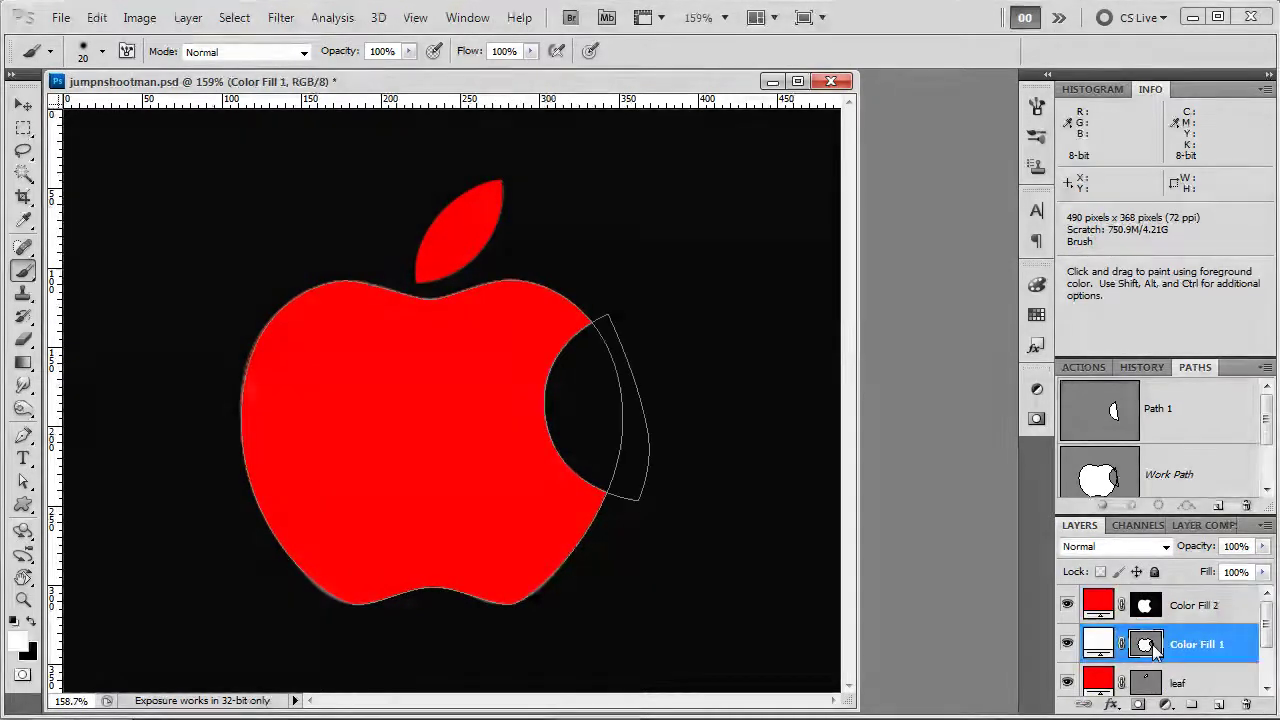
{"action": "key", "text": "ctrl+plus"}
{"action": "key", "text": "ctrl+plus"}
{"action": "left_click_drag", "start_coordinate": [624, 583], "coordinate": [583, 331]}
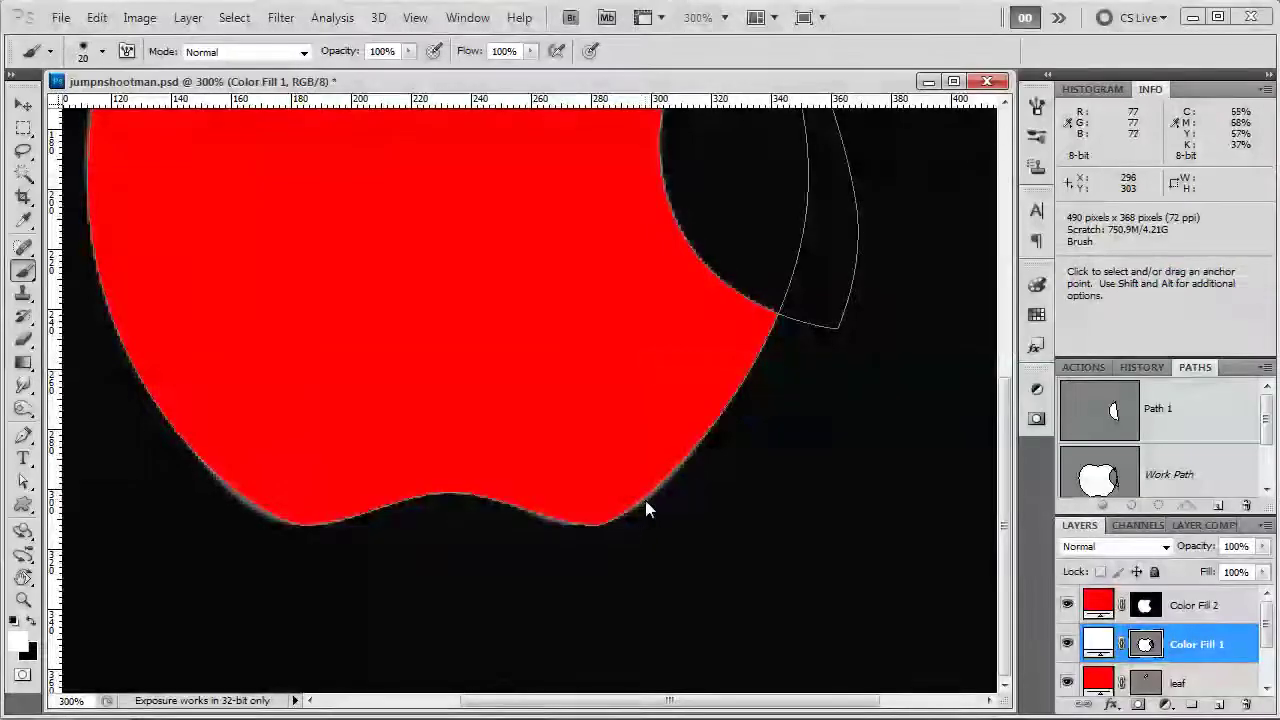
{"action": "left_click", "coordinate": [647, 505]}
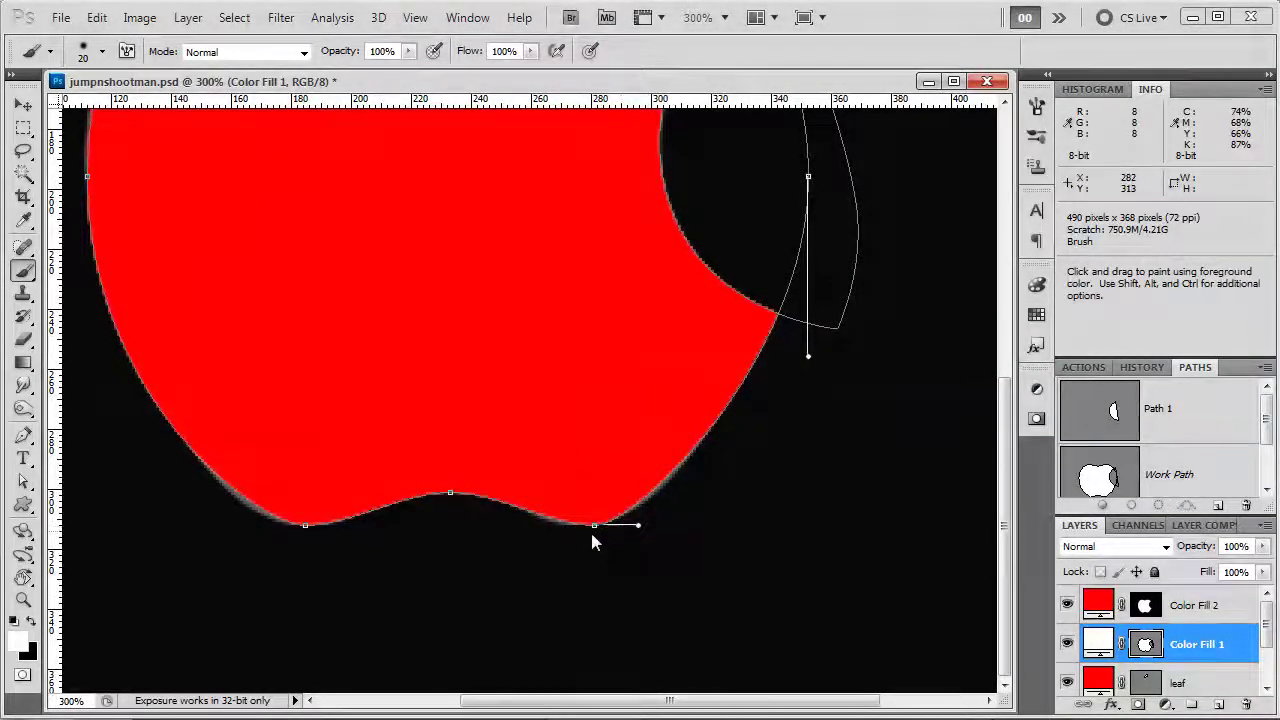
{"action": "left_click", "coordinate": [595, 530], "text": "ctrl"}
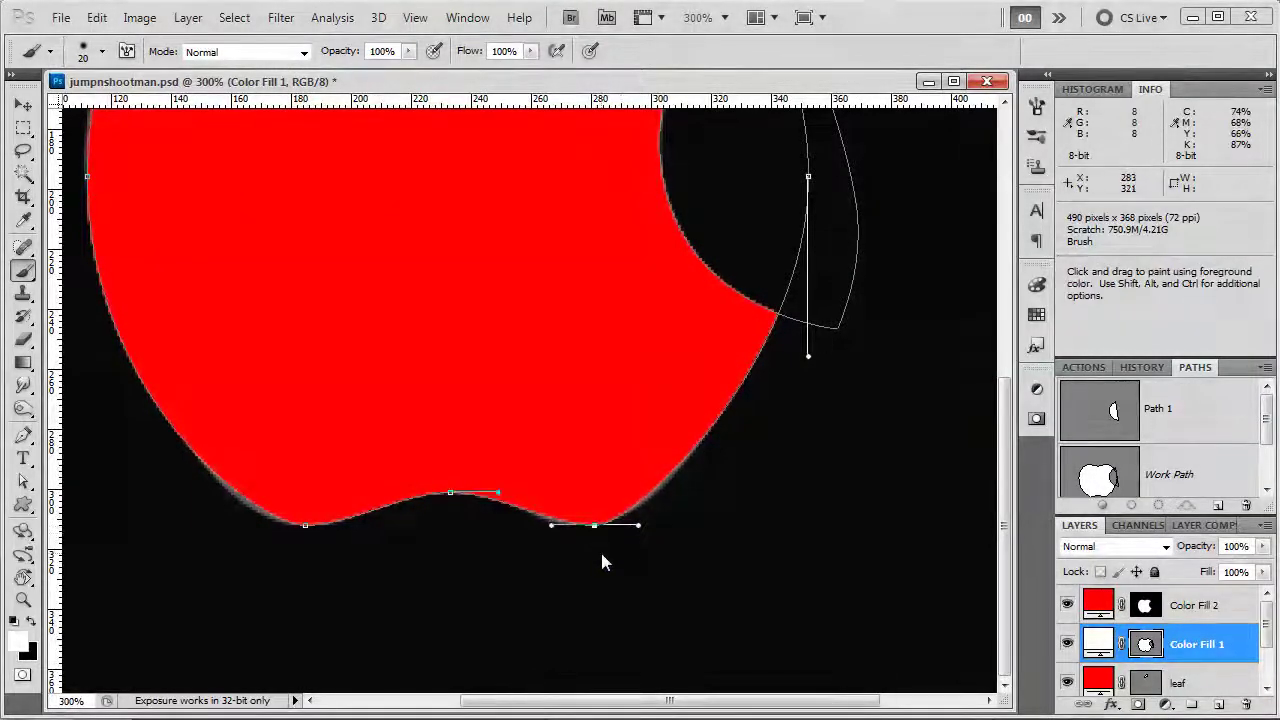
{"action": "left_click", "coordinate": [23, 435]}
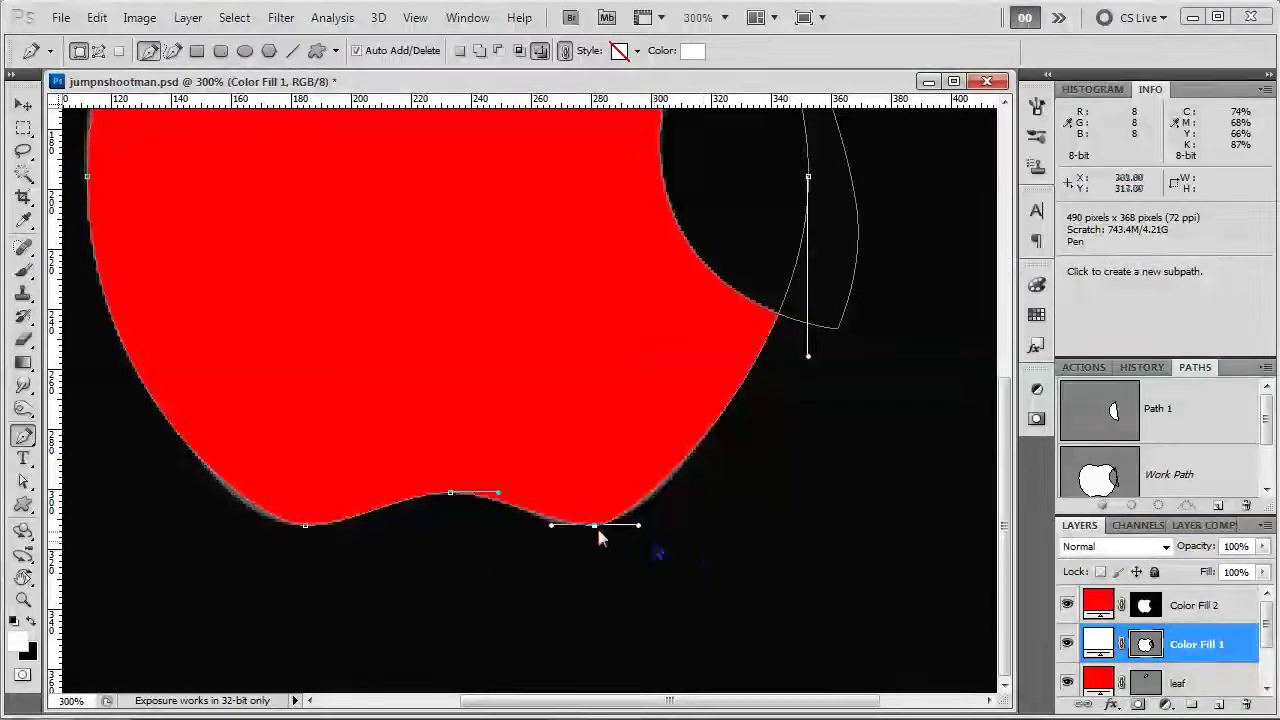
{"action": "left_click_drag", "start_coordinate": [596, 527], "coordinate": [651, 537]}
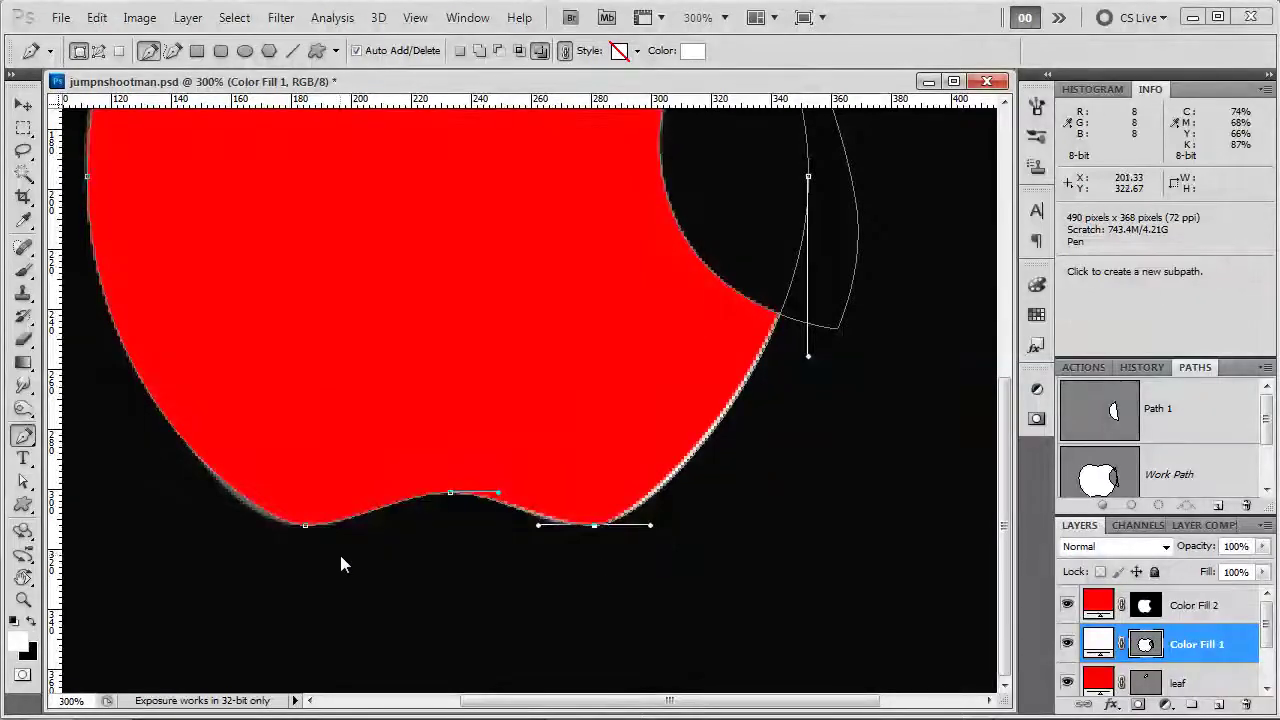
Lengthen the direction handles of the apple's lower-left anchor on Color Fill 1's vector mask to match the other side
{"action": "left_click", "coordinate": [306, 526], "text": "ctrl"}
{"action": "left_click", "coordinate": [596, 527], "text": "ctrl"}
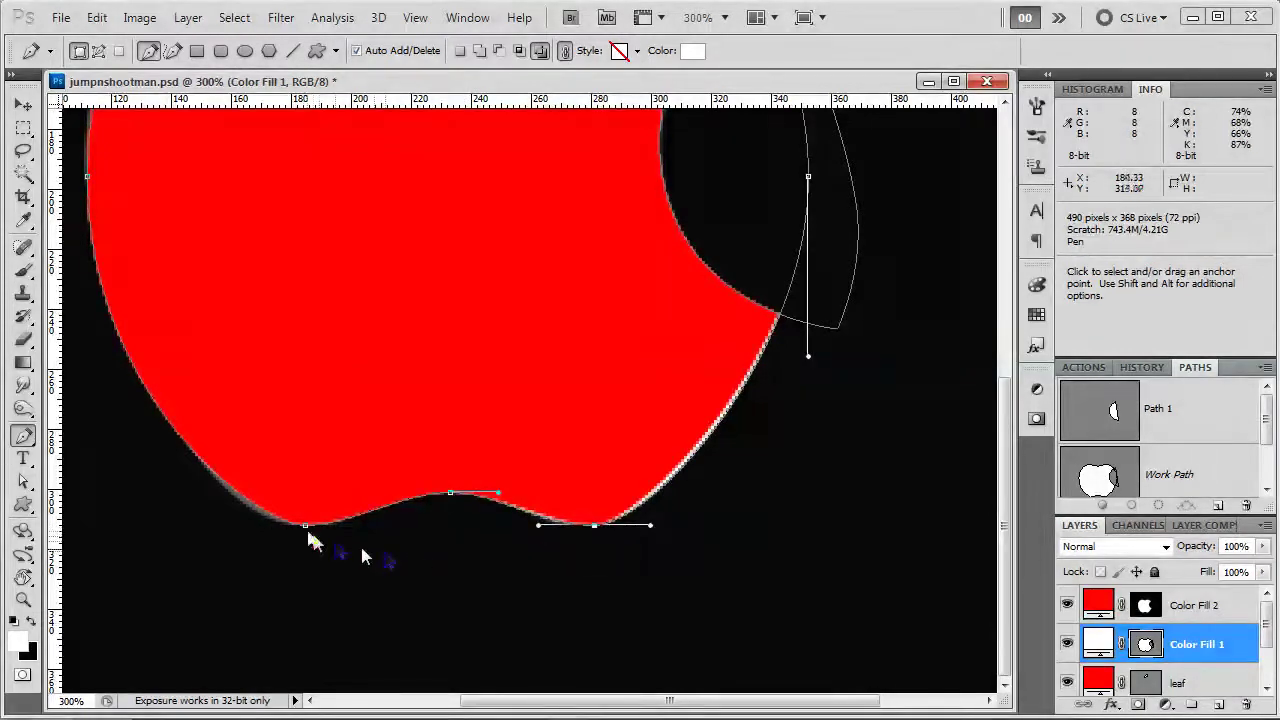
{"action": "left_click", "coordinate": [306, 528], "text": "ctrl"}
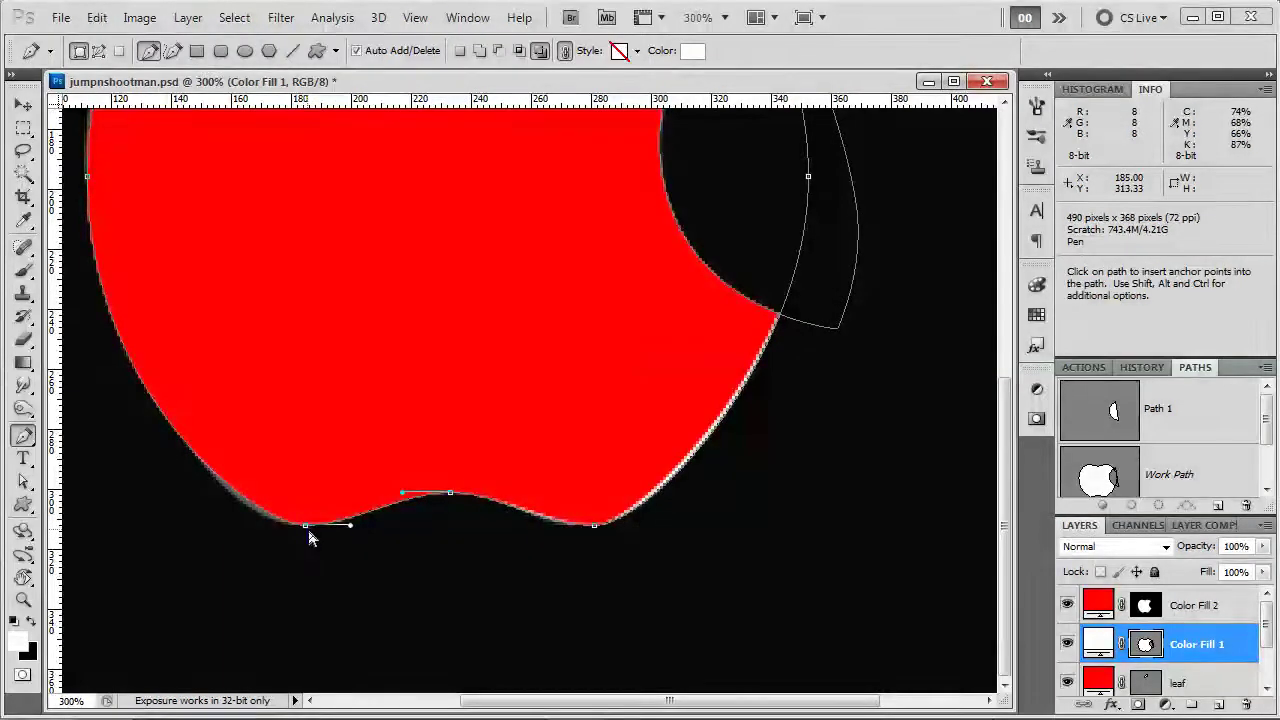
{"action": "left_click_drag", "start_coordinate": [307, 527], "coordinate": [358, 529]}
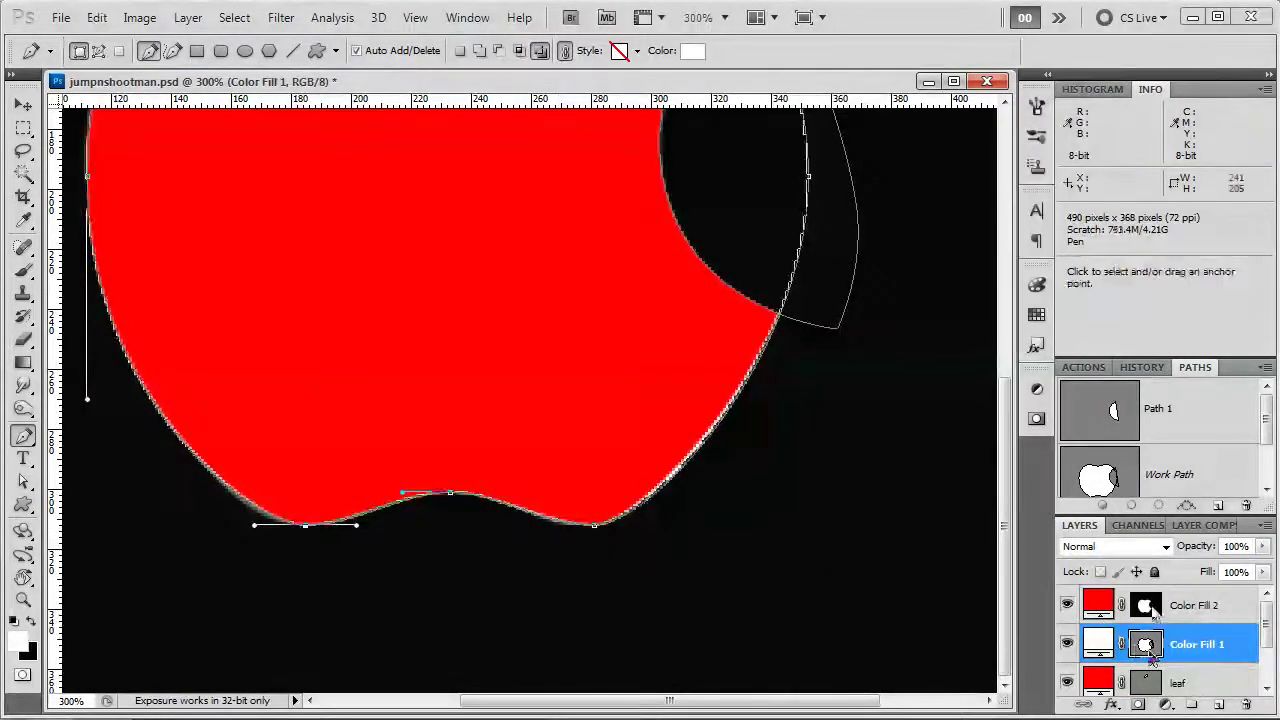
Rebuild Color Fill 2's pixel mask from the adjusted vector paths, filling the apple selection with white and the bite selection with black
{"action": "key", "text": "ctrl+Return"}
{"action": "left_click", "coordinate": [1226, 615]}
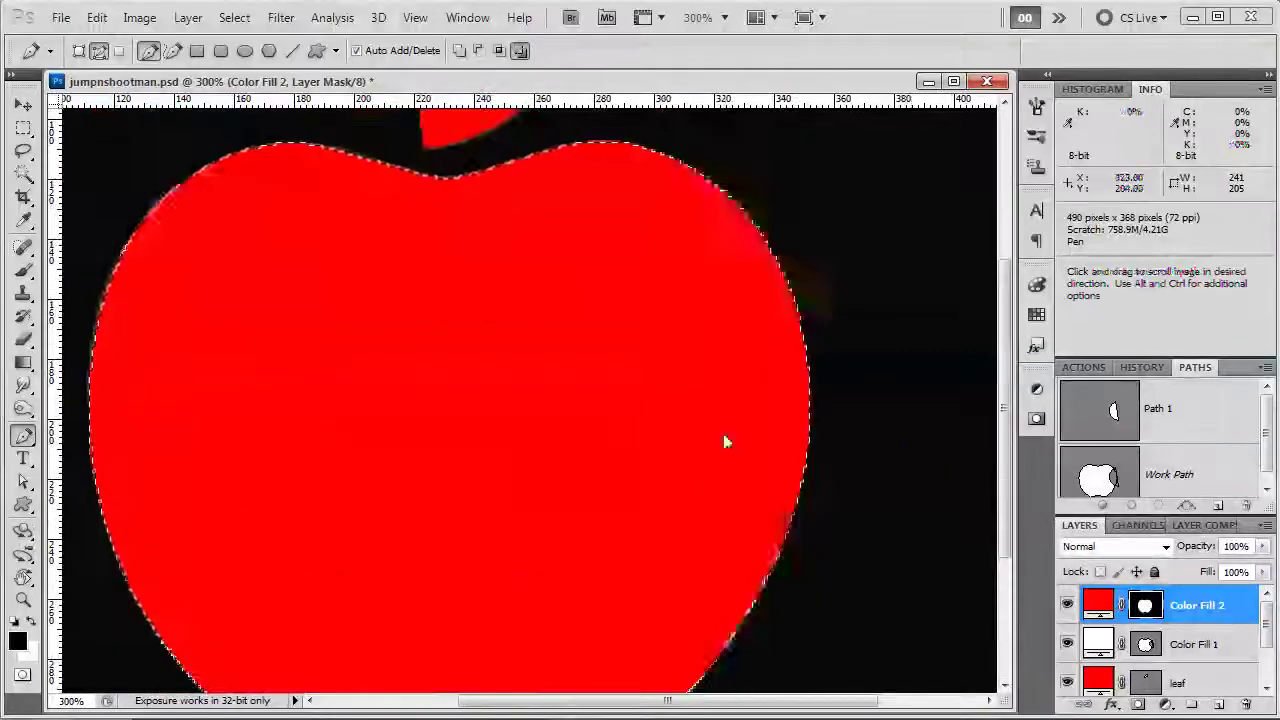
{"action": "left_click", "coordinate": [1150, 645]}
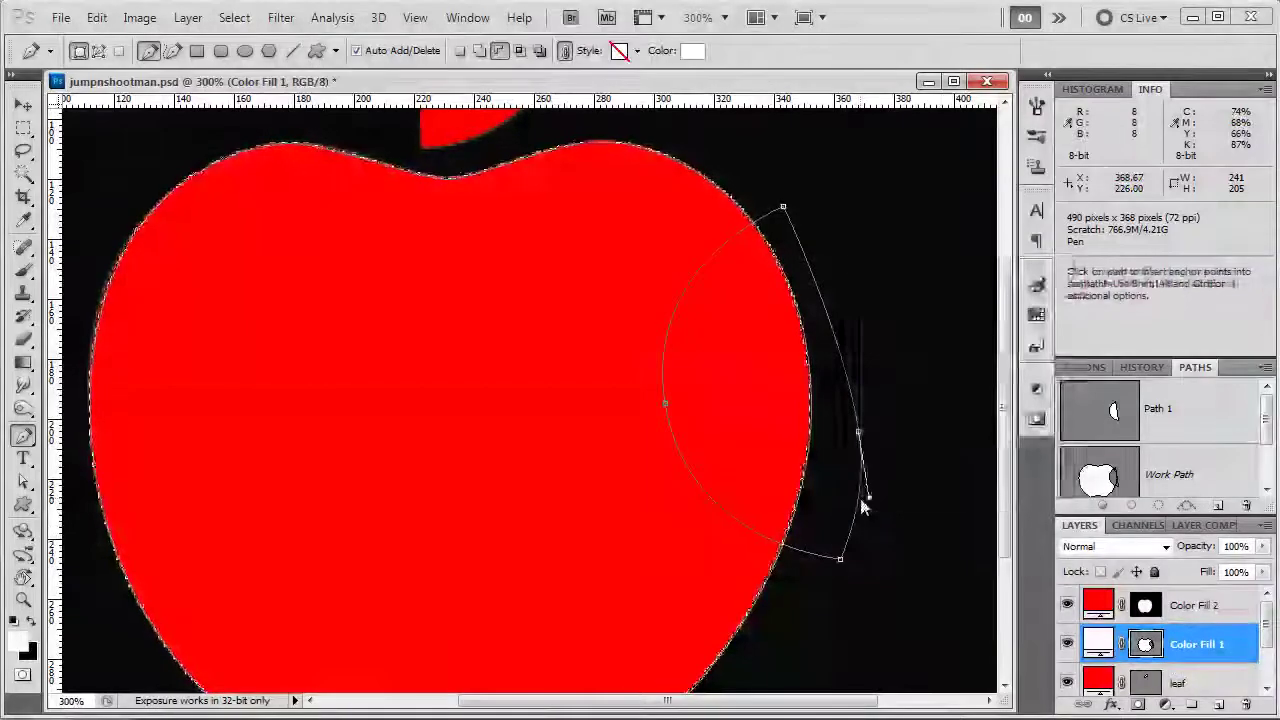
{"action": "right_click", "coordinate": [862, 503]}
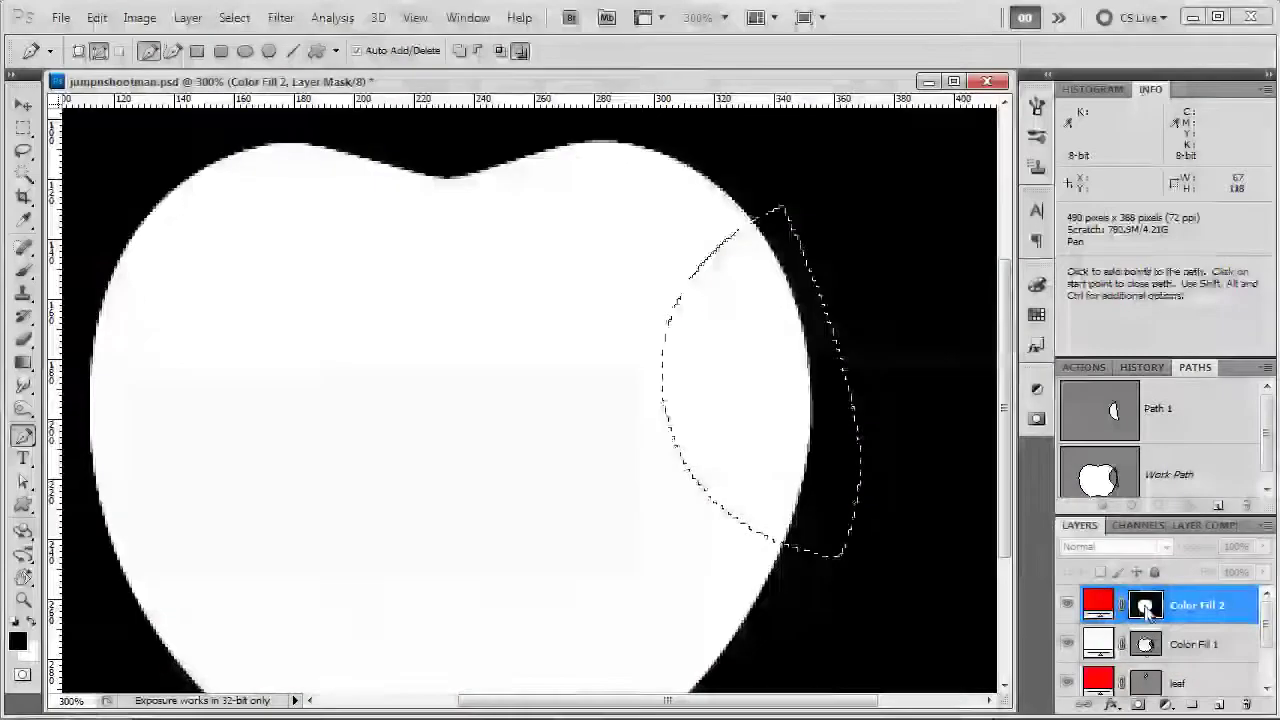
{"action": "left_click", "coordinate": [1145, 605], "text": "alt"}
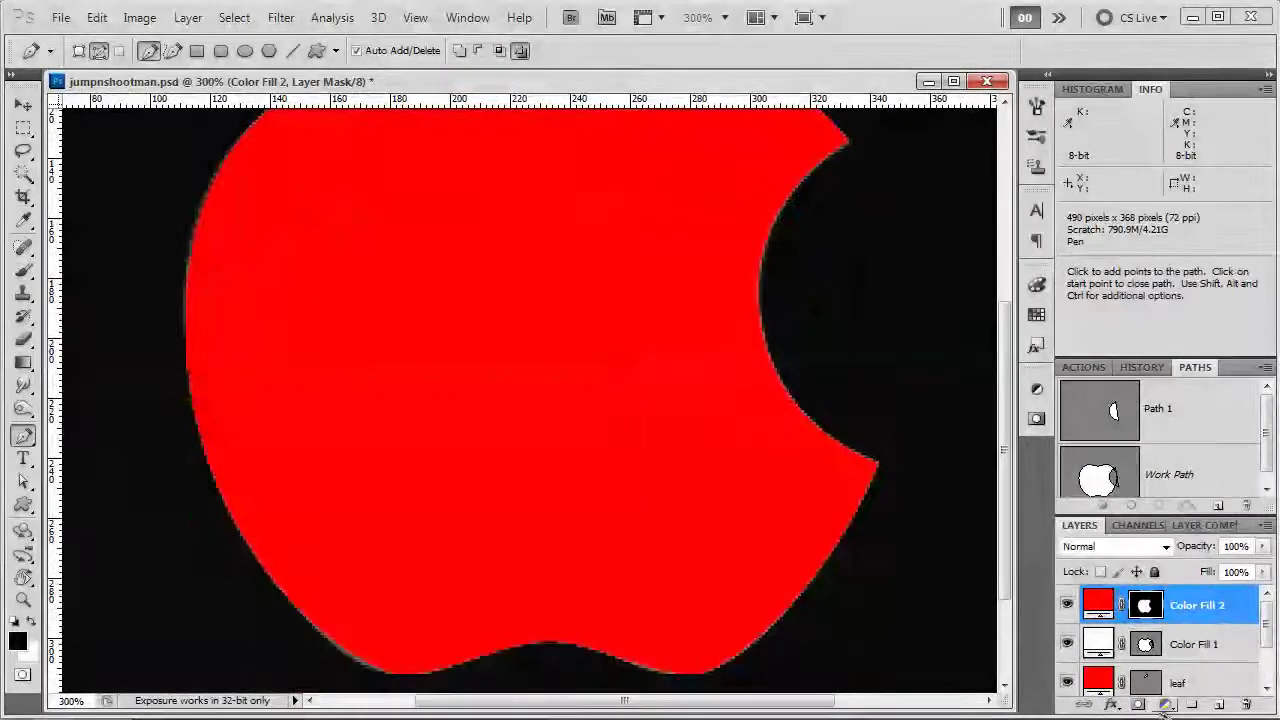
Add a black Solid Color fill layer on top and hide the fill layers to expose the original logo
{"action": "left_click", "coordinate": [1164, 706]}
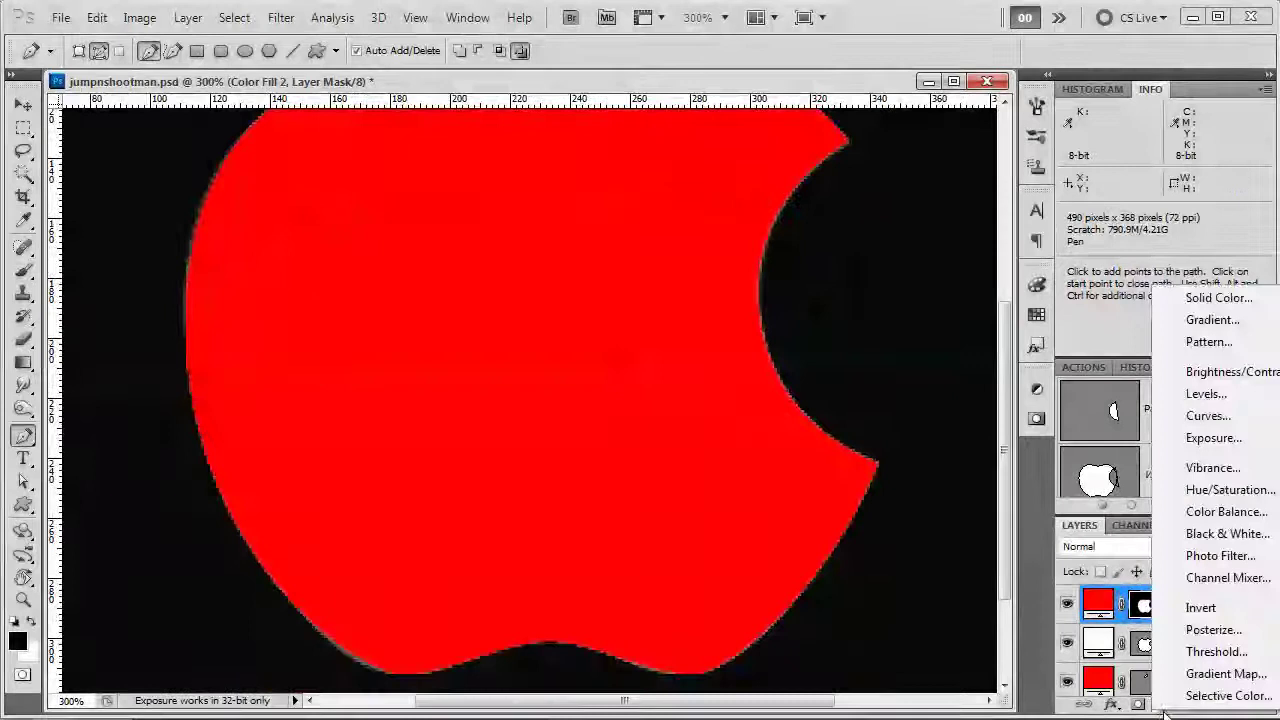
{"action": "left_click", "coordinate": [1218, 298]}
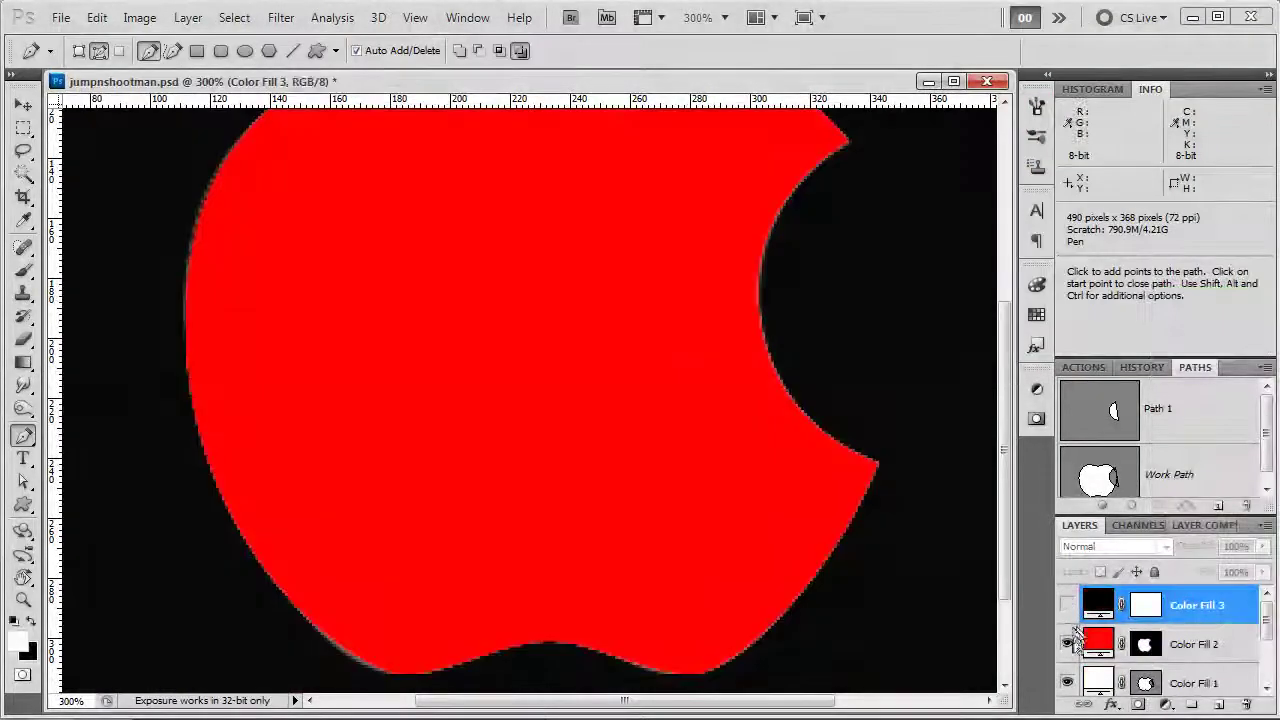
{"action": "left_click", "coordinate": [1068, 683], "text": "alt"}
{"action": "left_click", "coordinate": [1068, 683], "text": "alt"}
Select the logo's black band with a Normal-style rectangular marquee of about 254 × 17 pixels, and try adding the circle around the central button
{"action": "key", "text": "m"}
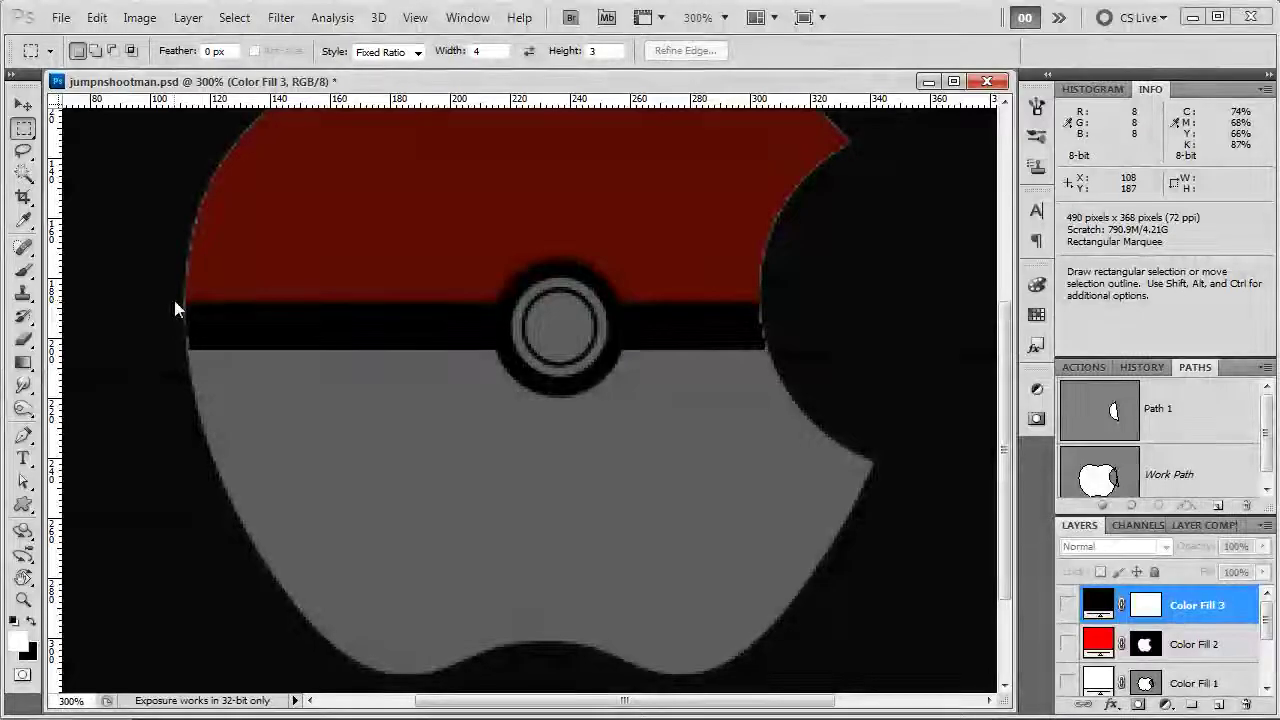
{"action": "left_click_drag", "start_coordinate": [173, 296], "coordinate": [207, 322]}
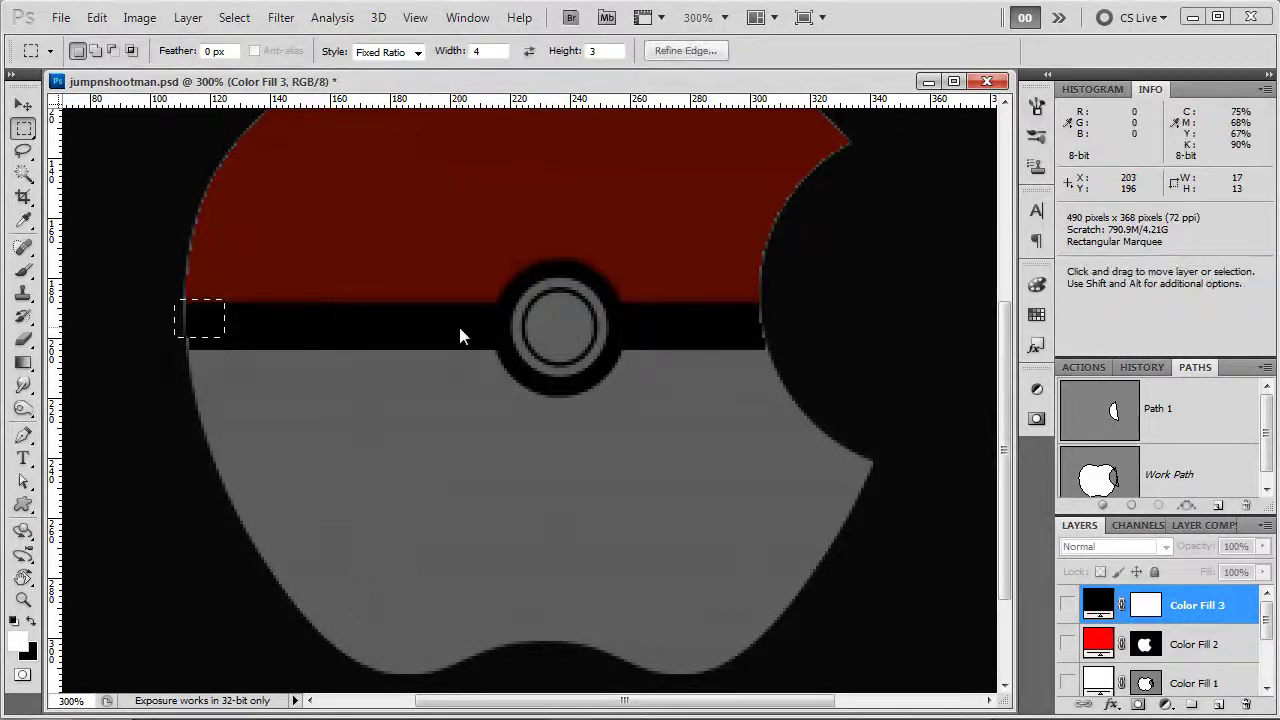
{"action": "left_click", "coordinate": [388, 51]}
{"action": "left_click", "coordinate": [375, 64]}
{"action": "left_click_drag", "start_coordinate": [173, 299], "coordinate": [304, 320]}
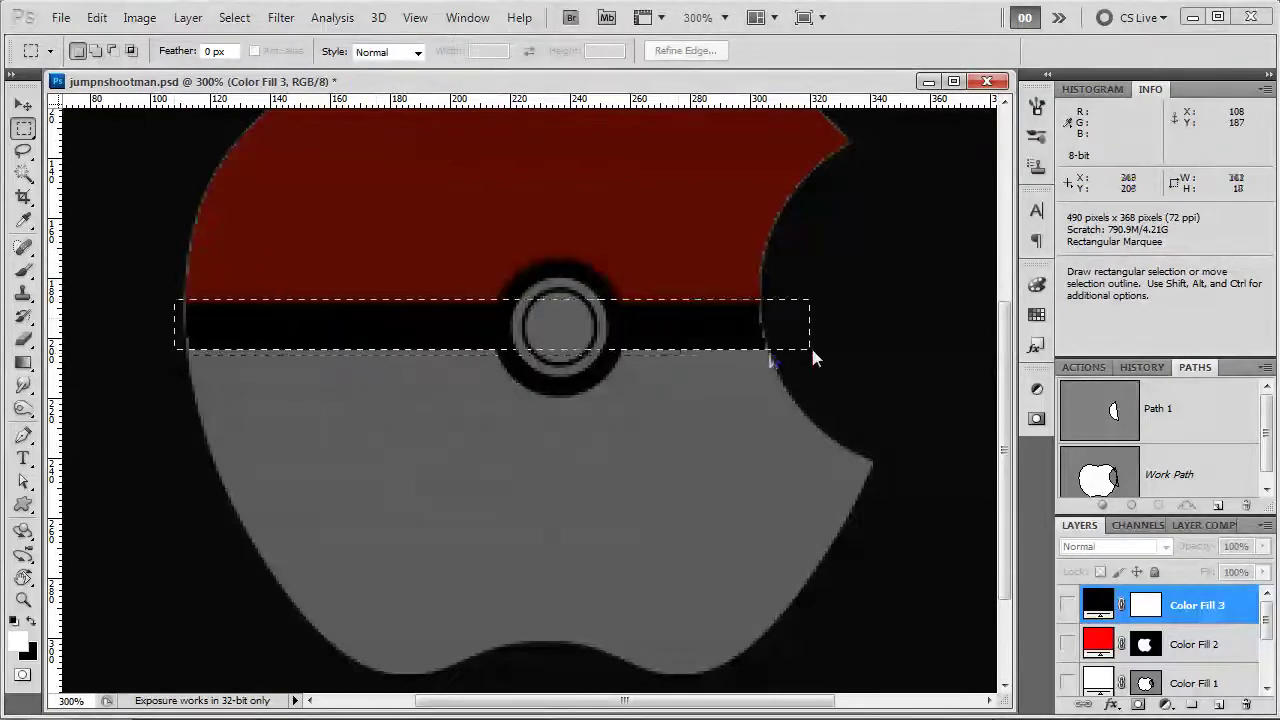
{"action": "left_click_drag", "start_coordinate": [878, 354], "coordinate": [933, 349]}
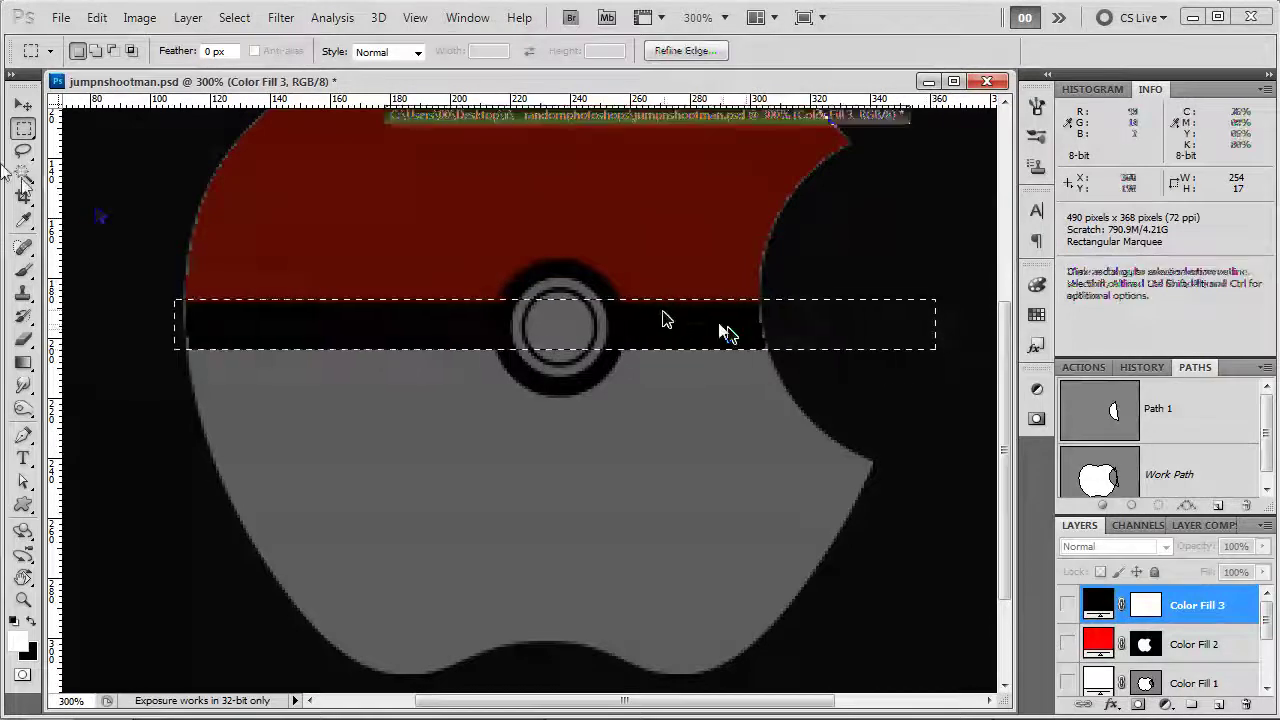
{"action": "key", "text": "shift+m"}
{"action": "left_click_drag", "start_coordinate": [593, 372], "coordinate": [634, 405]}
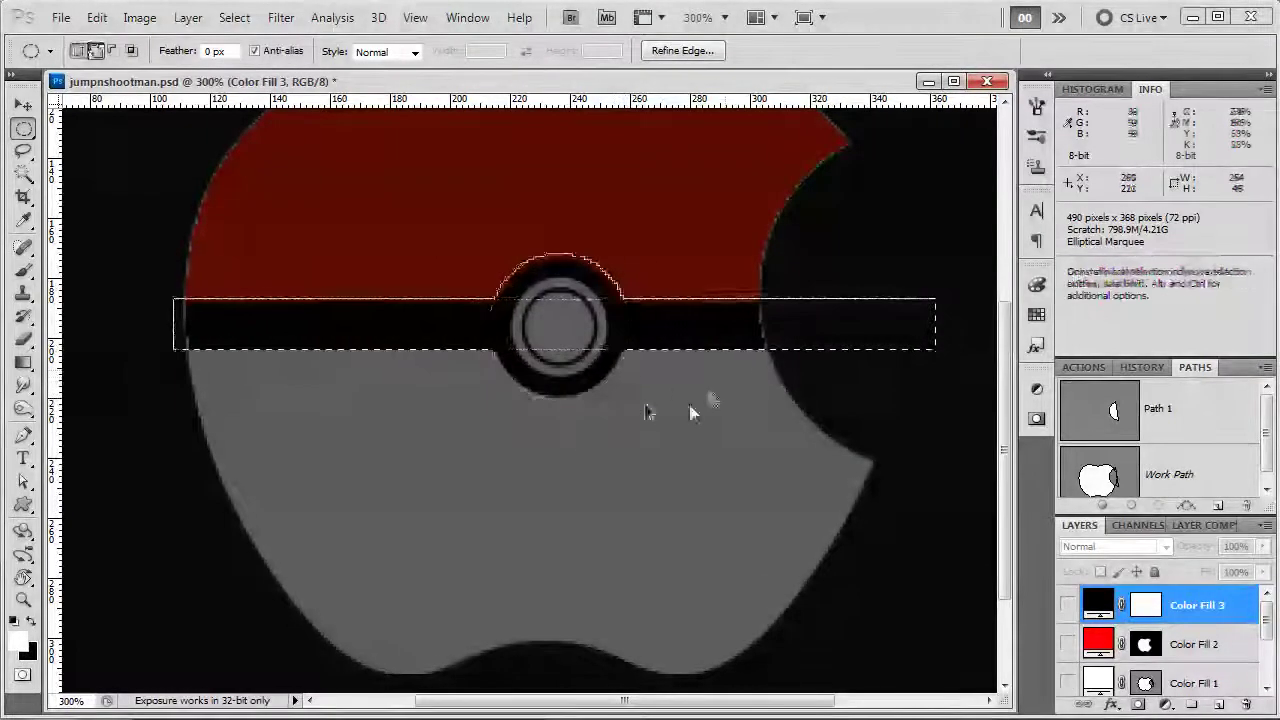
Mask Color Fill 3 so its black fill shows only inside the band selection, then clear the selection and hide the layer
{"action": "left_click", "coordinate": [1067, 604], "text": "alt"}
{"action": "left_click", "coordinate": [1150, 606]}
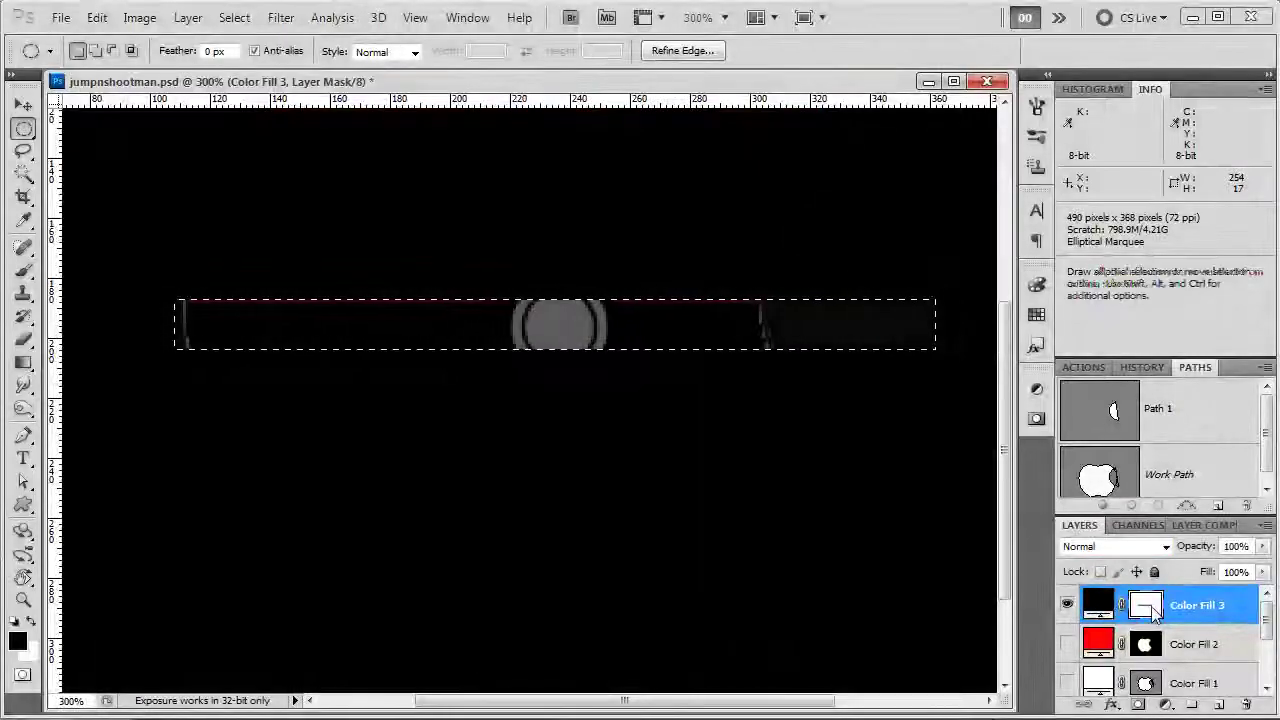
{"action": "key", "text": "ctrl+d"}
{"action": "key", "text": "ctrl+i"}
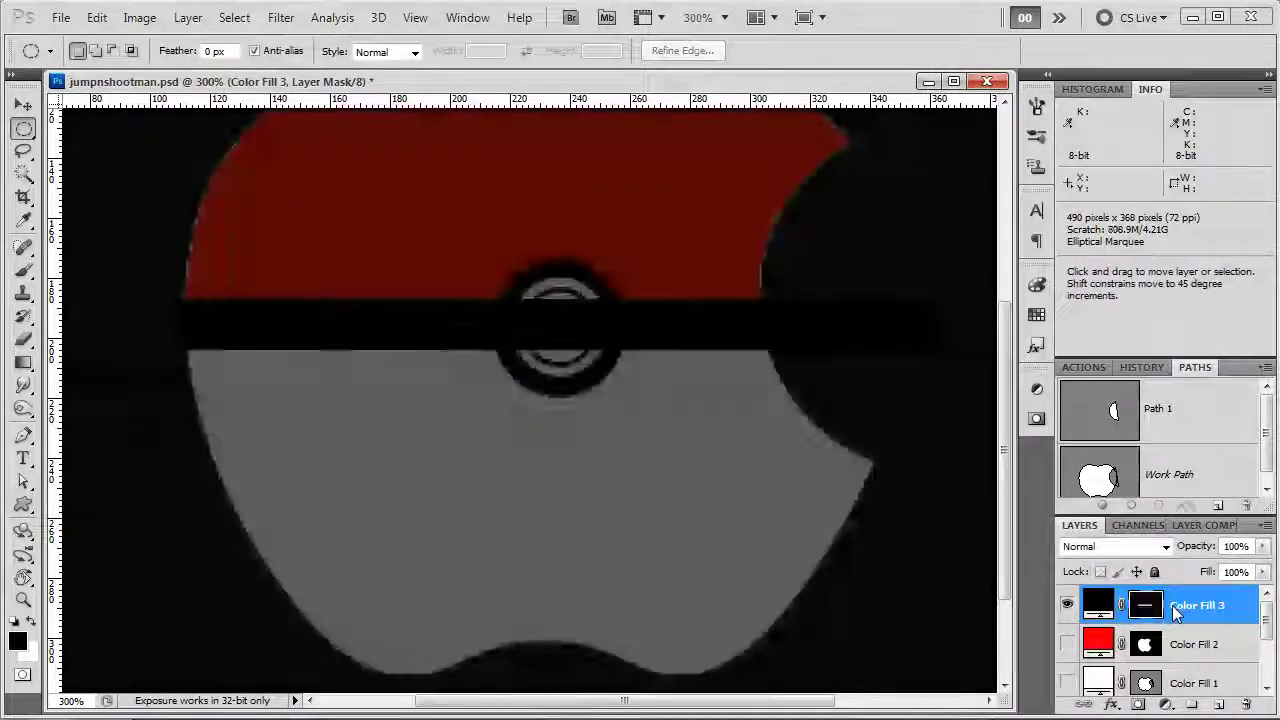
{"action": "left_click", "coordinate": [1067, 644]}
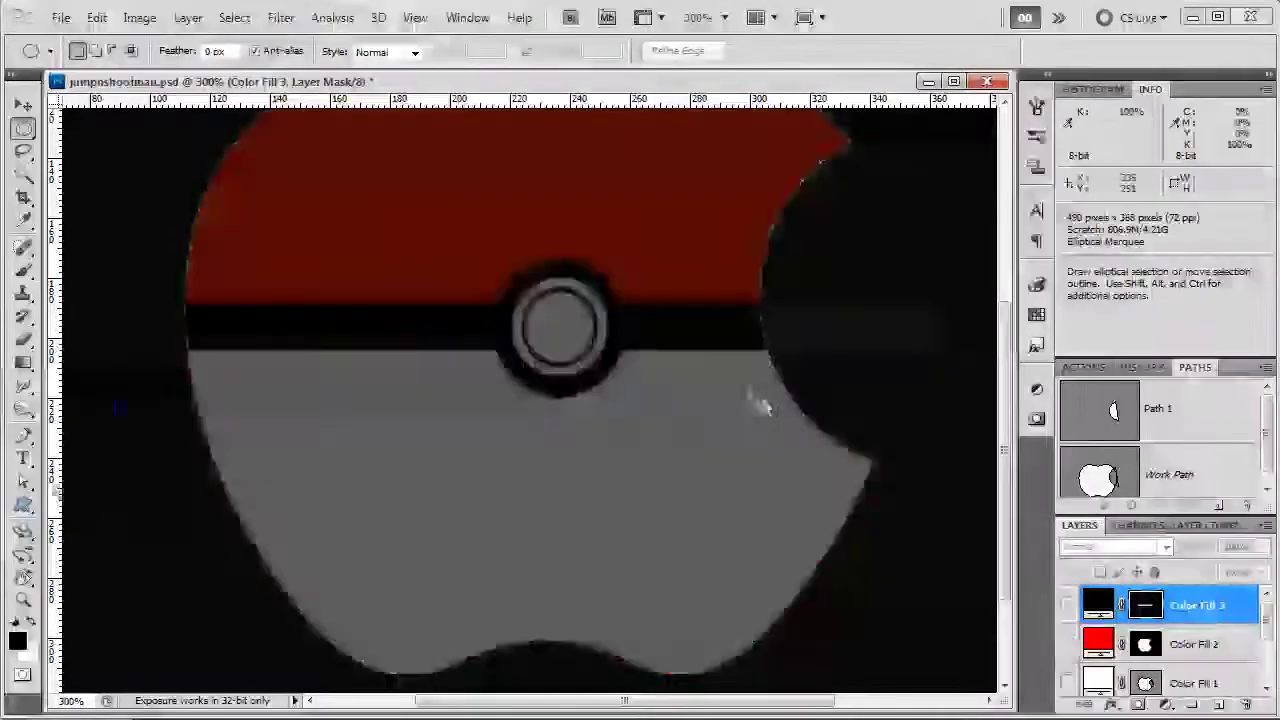
With the Ellipse shape tool set to Unconstrained, add a white circle shape covering the central button's black ring and nudge it down 1 pixel
{"action": "left_click_drag", "start_coordinate": [24, 505], "coordinate": [90, 543]}
{"action": "left_click_drag", "start_coordinate": [559, 332], "coordinate": [585, 372]}
{"action": "key", "text": "ctrl+z"}
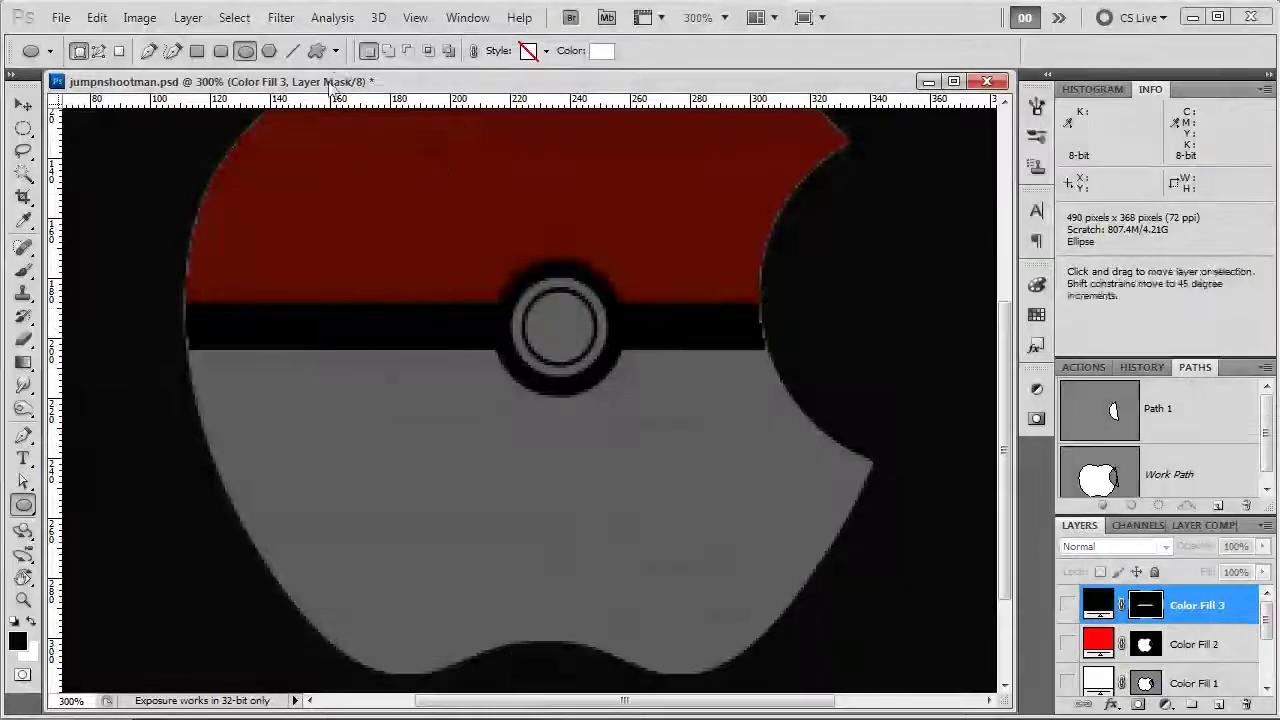
{"action": "left_click", "coordinate": [336, 51]}
{"action": "left_click", "coordinate": [231, 96]}
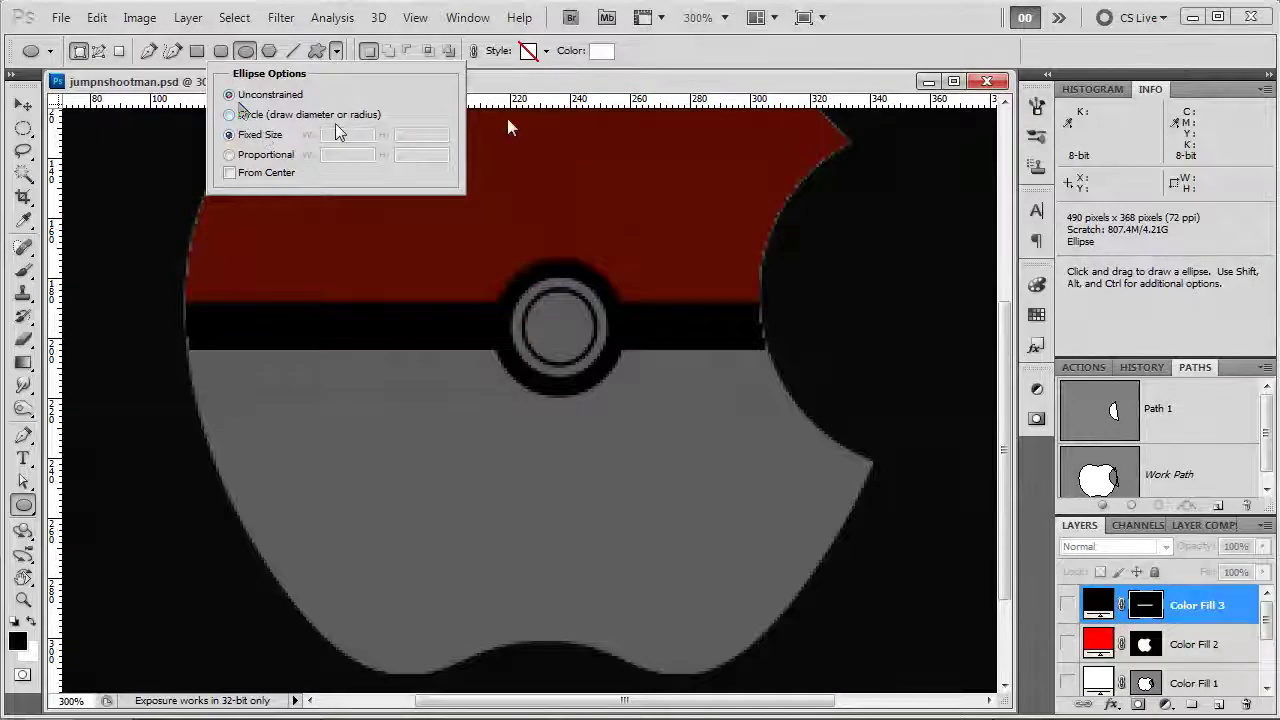
{"action": "left_click", "coordinate": [696, 78]}
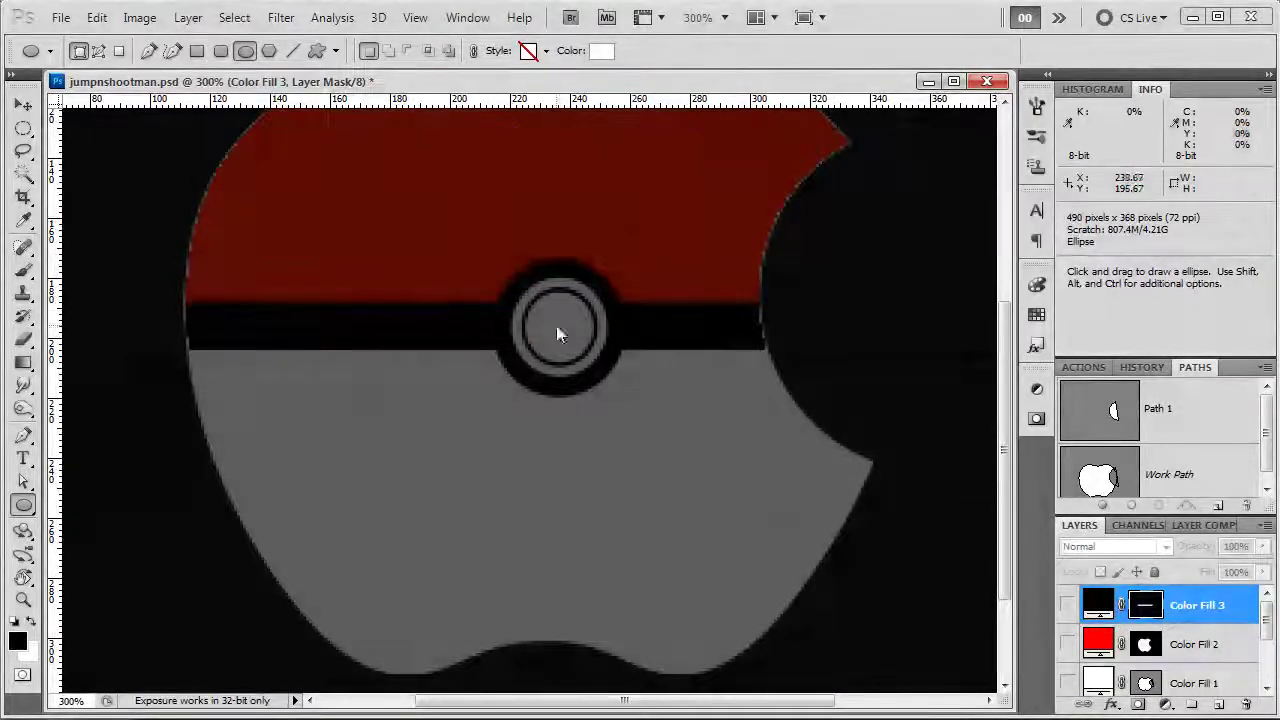
{"action": "left_click_drag", "start_coordinate": [557, 325], "coordinate": [626, 395]}
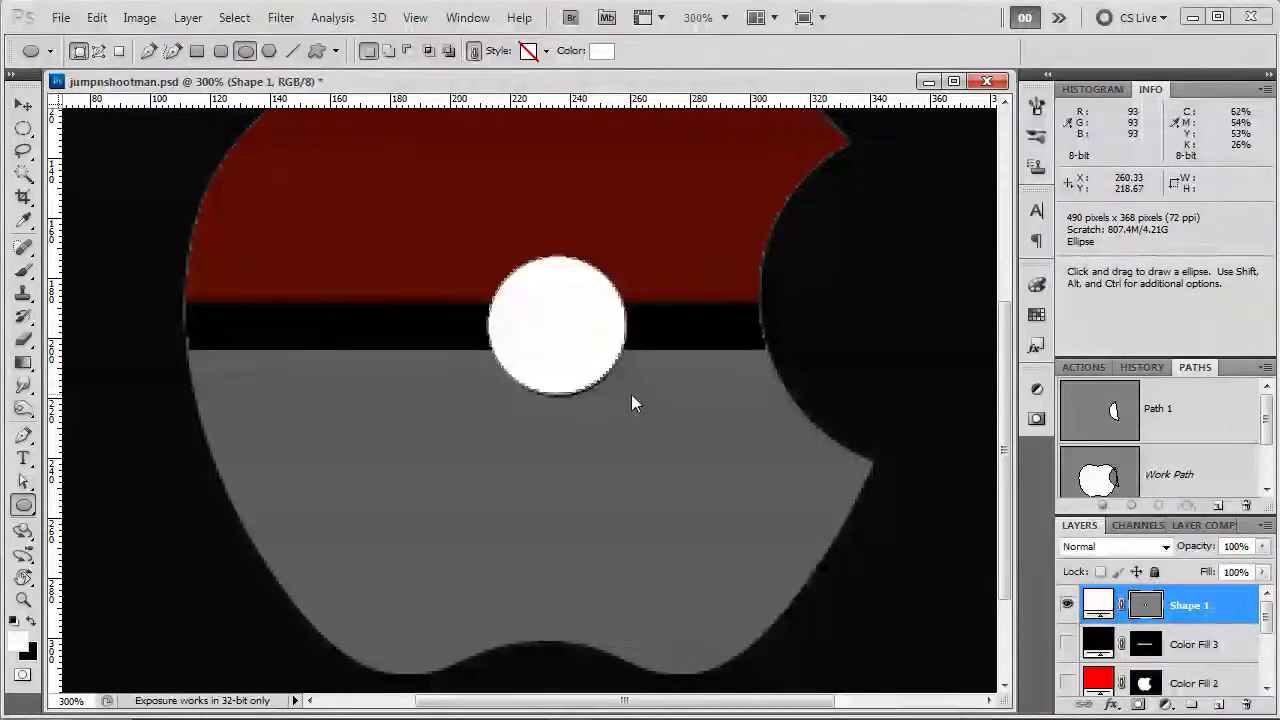
{"action": "key", "text": "v"}
{"action": "key", "text": "Down"}
{"action": "key", "text": "Down"}
{"action": "key", "text": "Up"}
Hide the Shape 1, leaf and Layer 2 layers to expose the original logo at 100% zoom
{"action": "key", "text": "ctrl+1"}
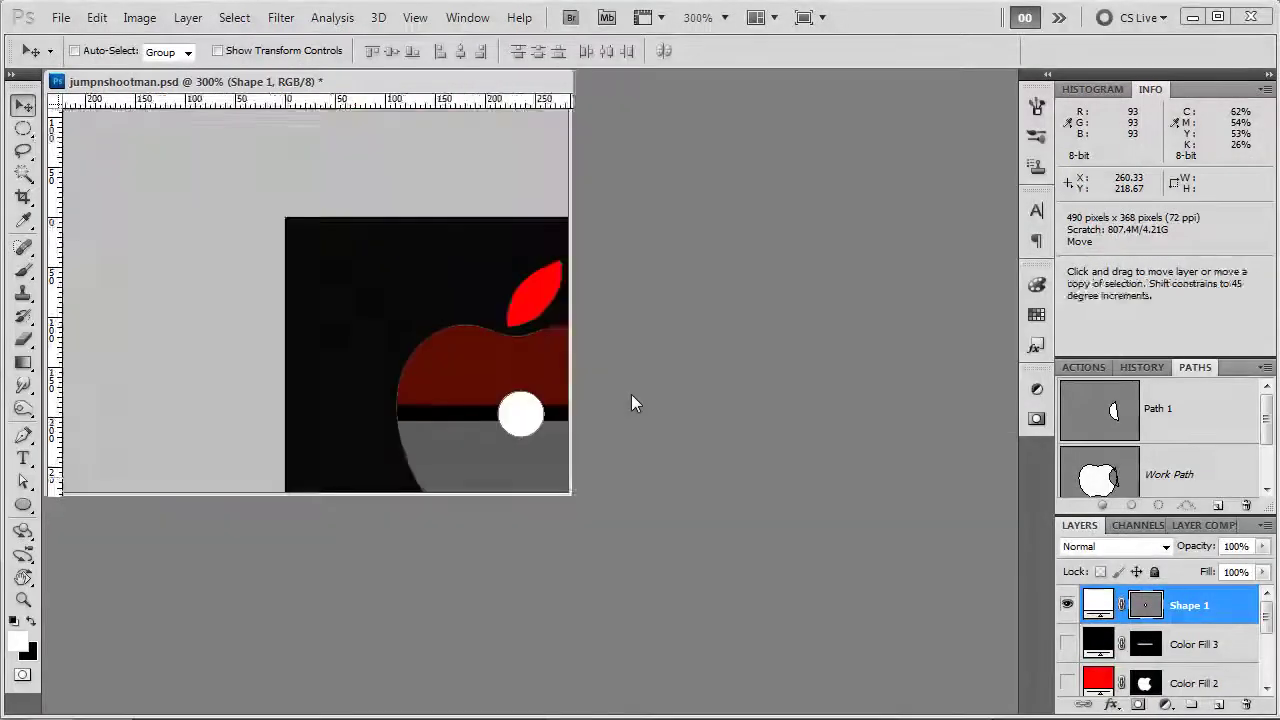
{"action": "left_click", "coordinate": [1066, 606]}
{"action": "scroll", "coordinate": [1075, 620], "scroll_direction": "down", "scroll_amount": 3}
{"action": "left_click", "coordinate": [1068, 613]}
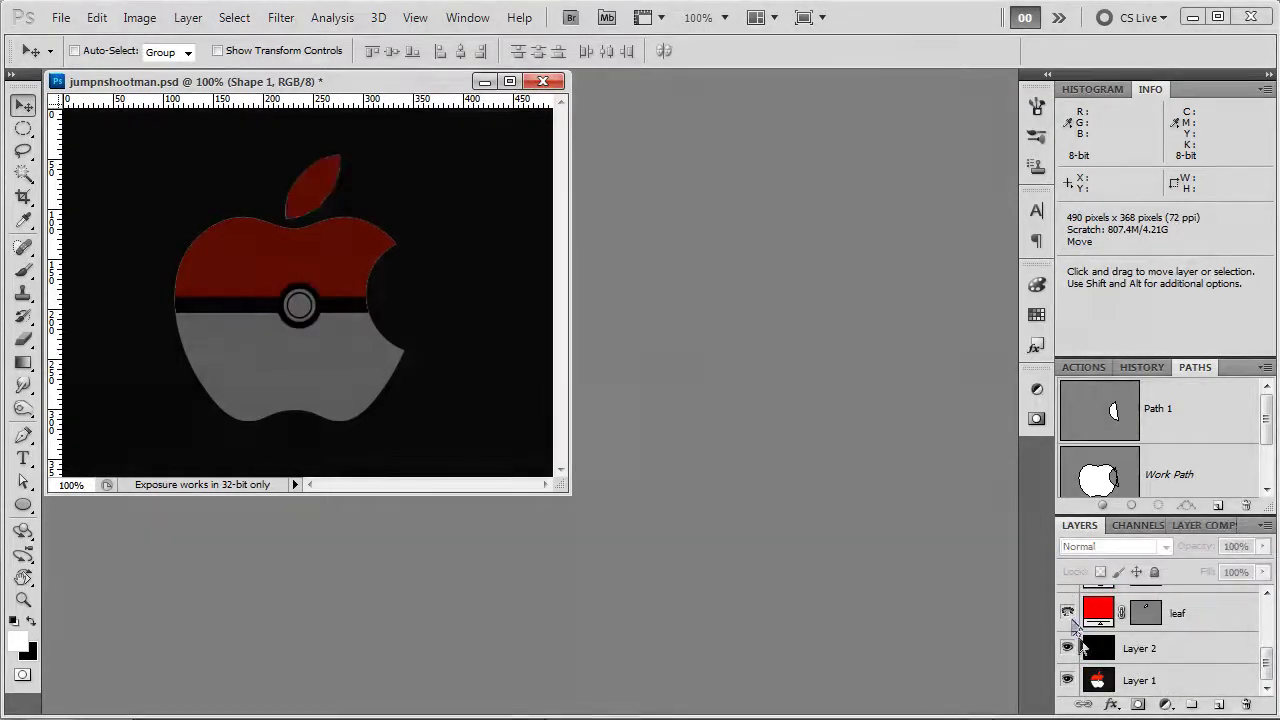
{"action": "left_click", "coordinate": [1067, 648]}
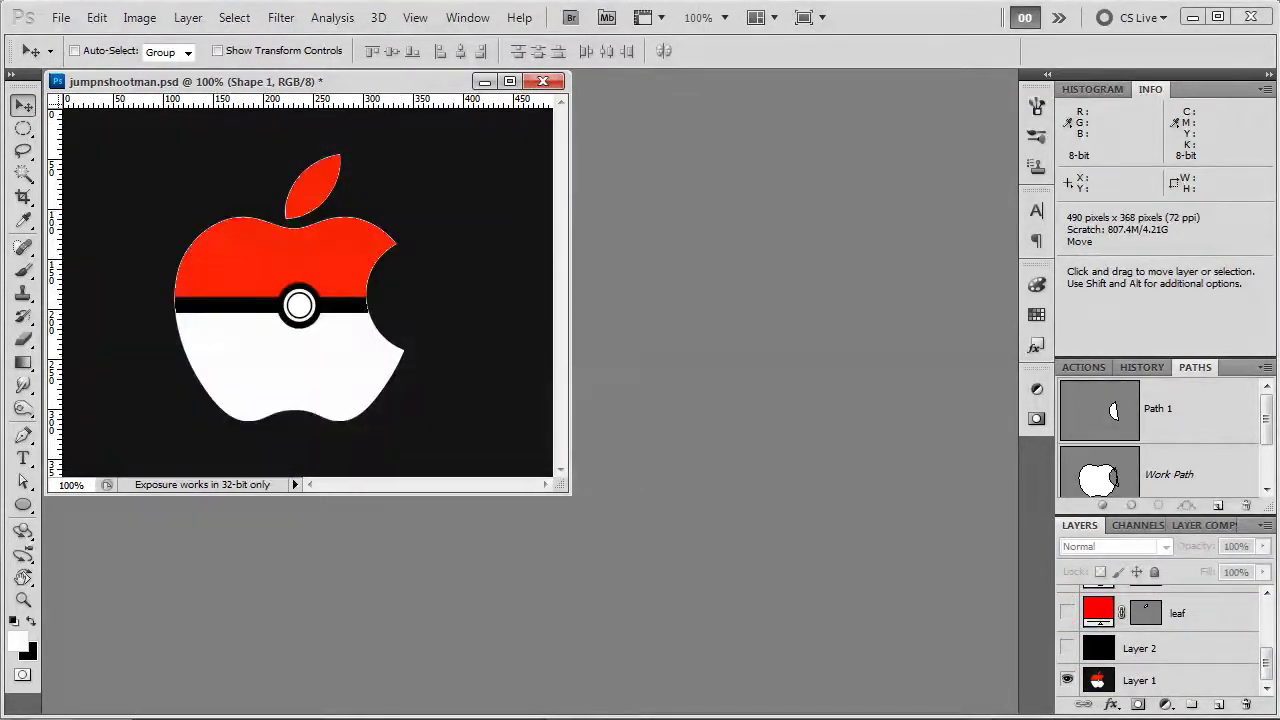
Trim the canvas on all four sides based on the Bottom Right Pixel Color
{"action": "left_click", "coordinate": [139, 18]}
{"action": "key", "text": "i"}
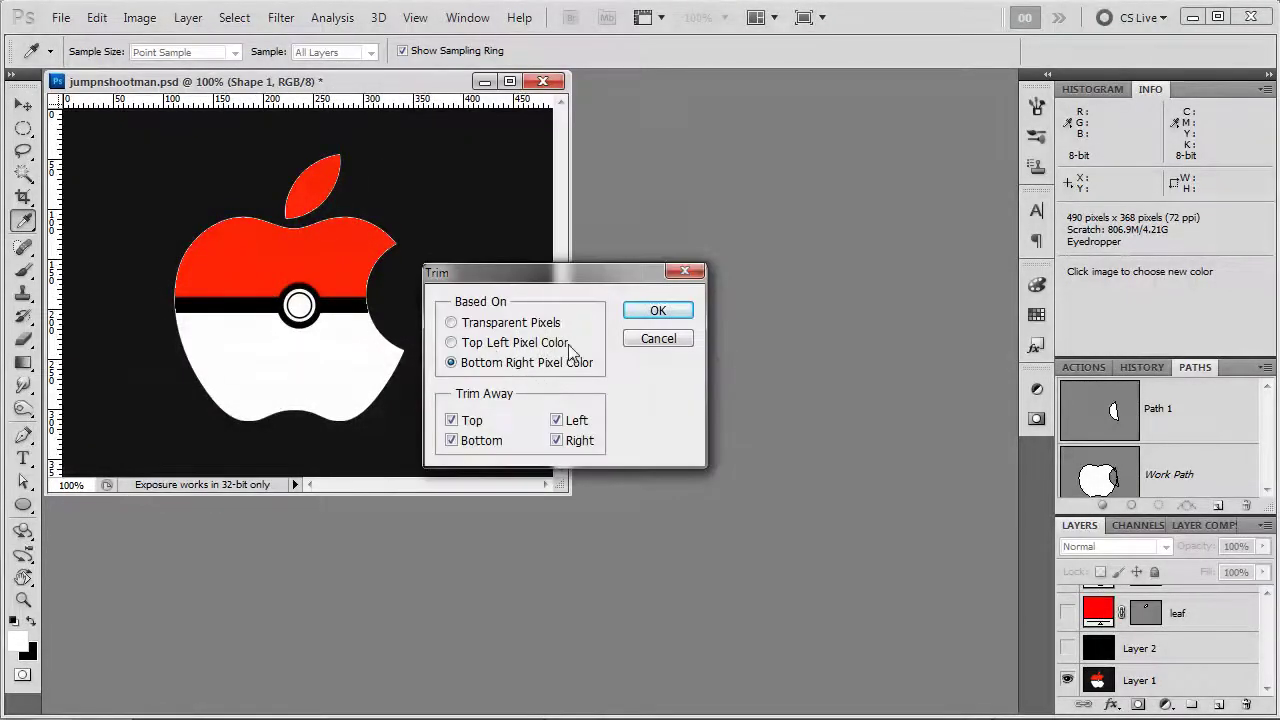
{"action": "left_click", "coordinate": [660, 312]}
{"action": "key", "text": "v"}
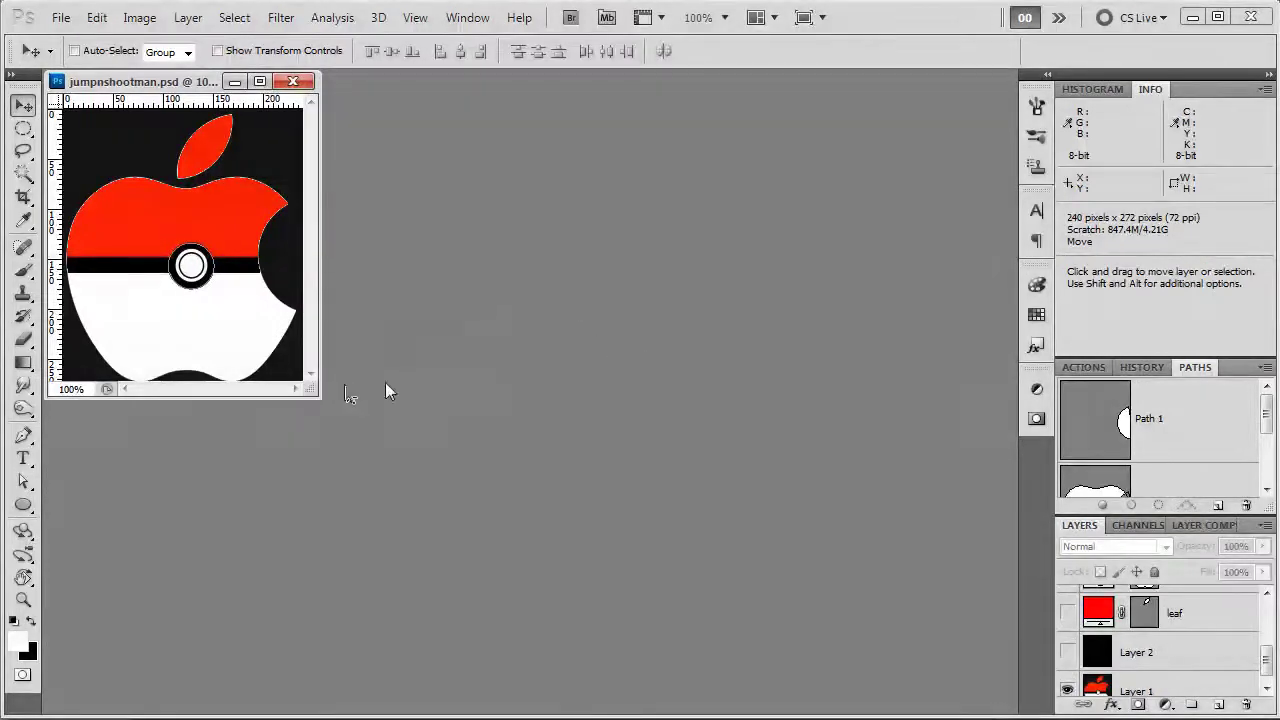
{"action": "key", "text": "ctrl+alt+shift+s"}
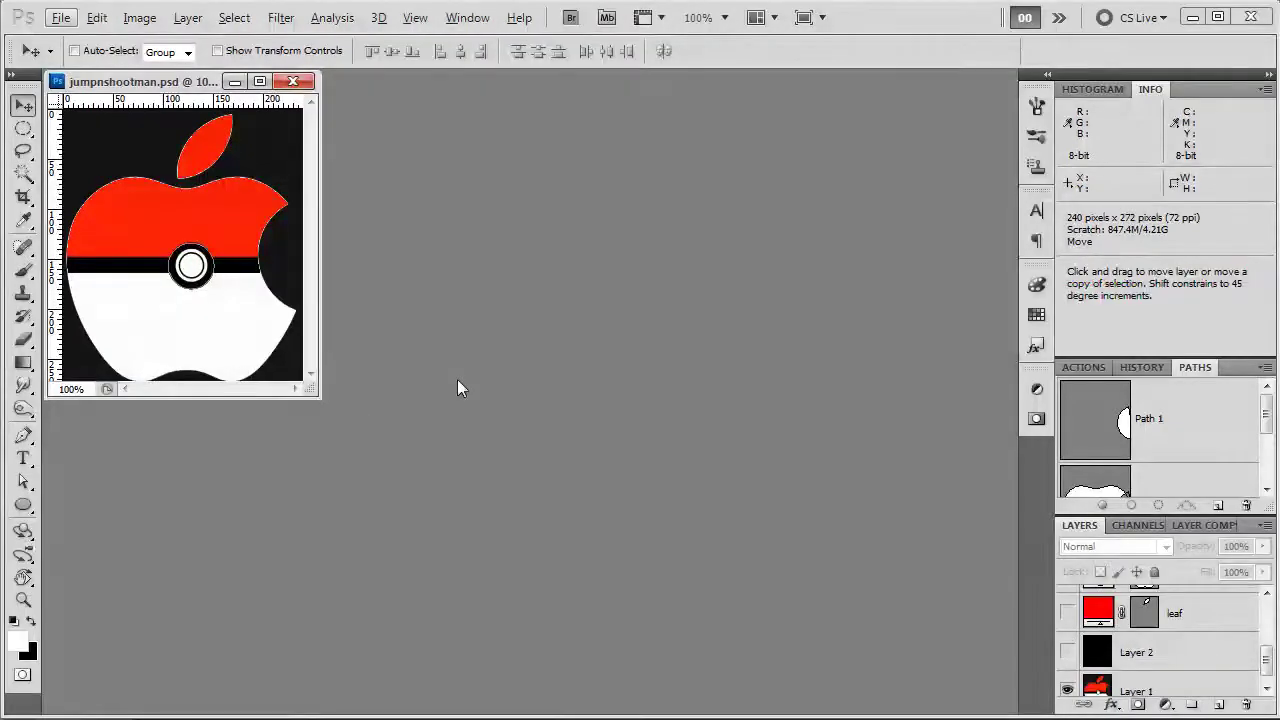
Add a vertical guide and a horizontal guide, each at the 50% position
{"action": "key", "text": "ctrl+plus"}
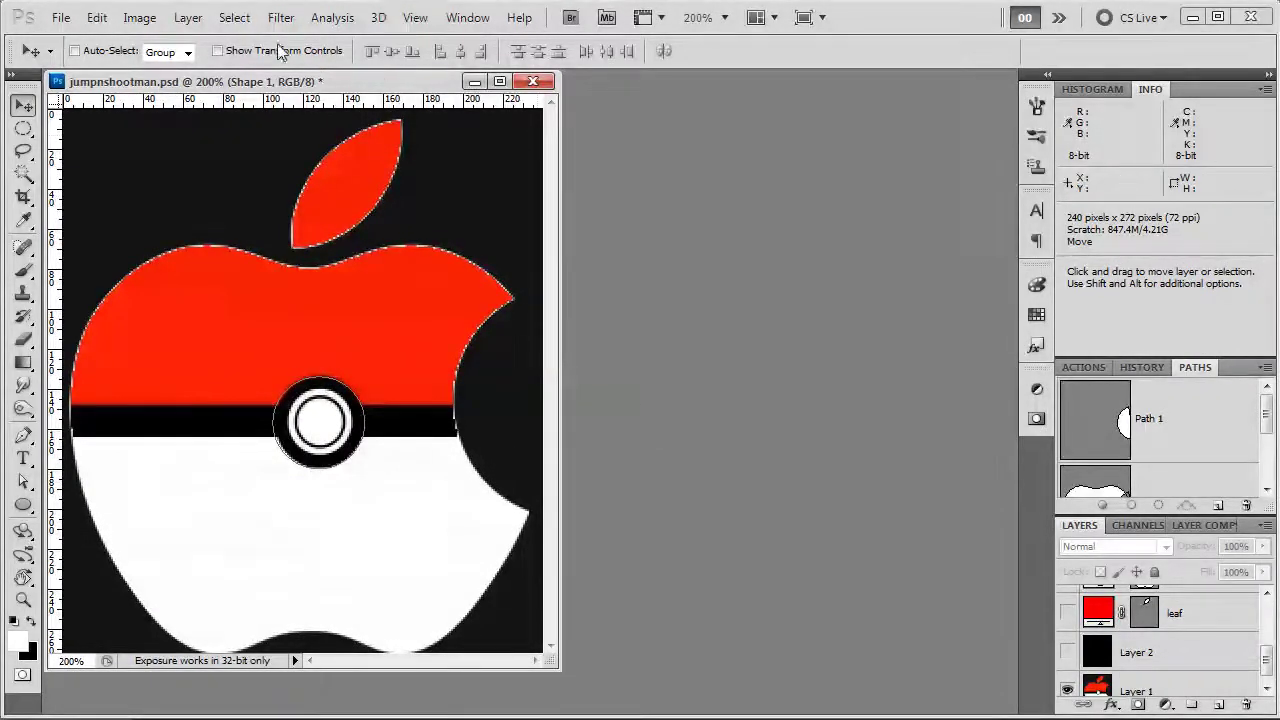
{"action": "left_click", "coordinate": [413, 18]}
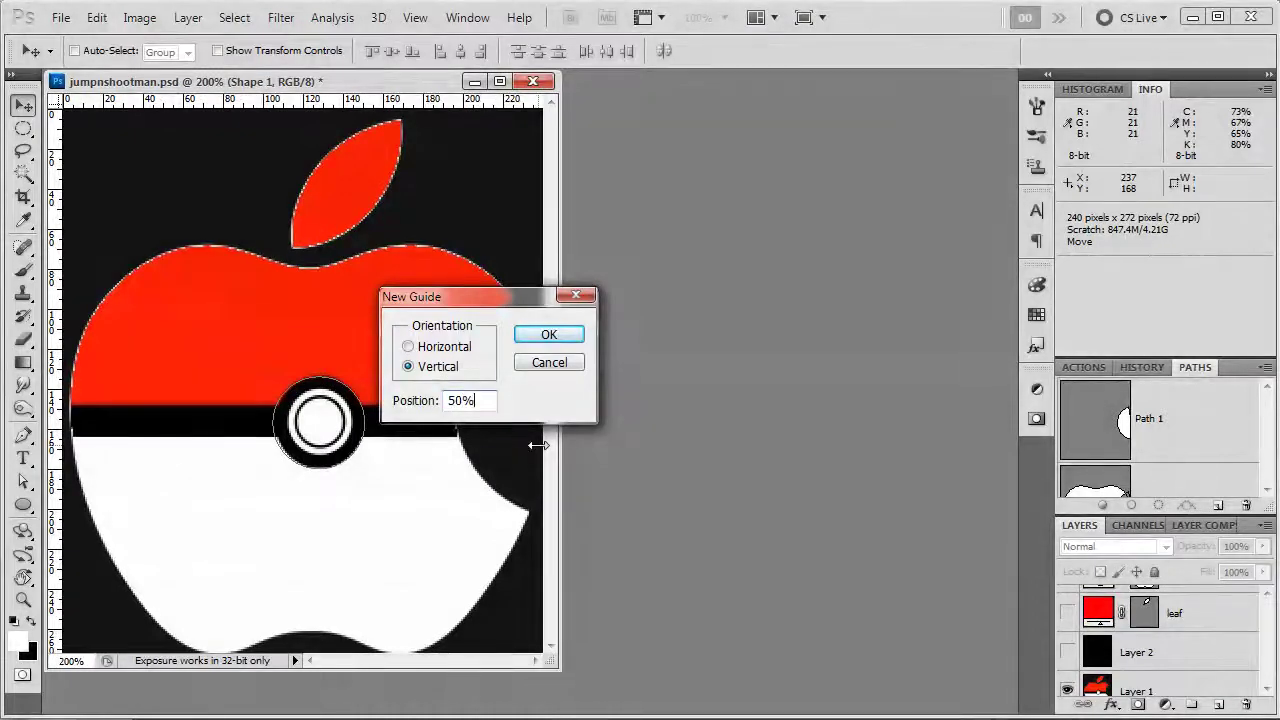
{"action": "key", "text": "Return"}
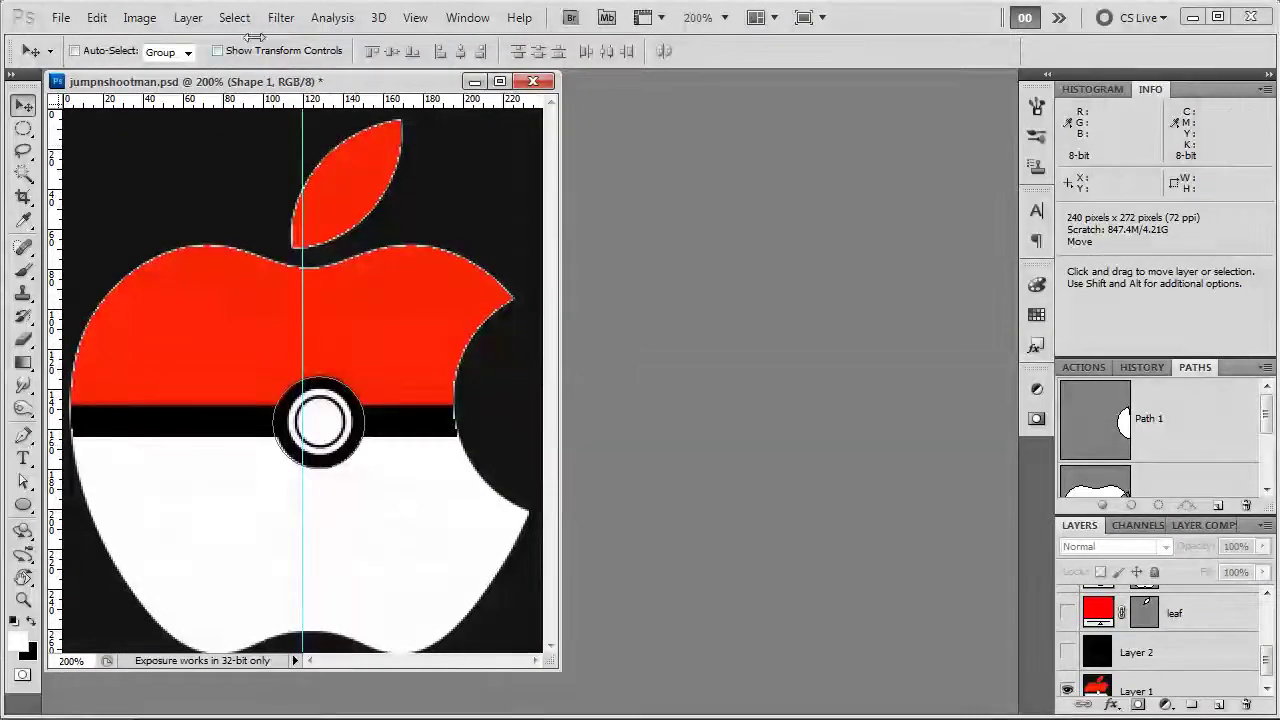
{"action": "left_click", "coordinate": [412, 16]}
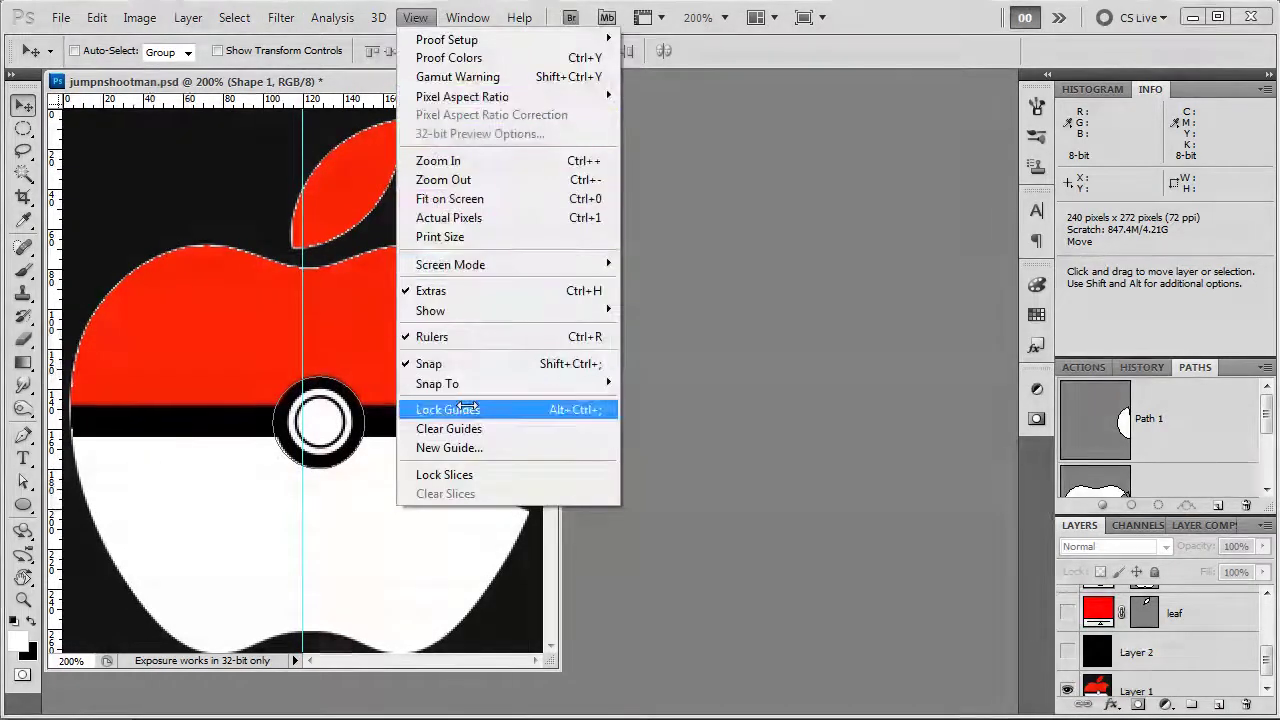
{"action": "left_click", "coordinate": [450, 447]}
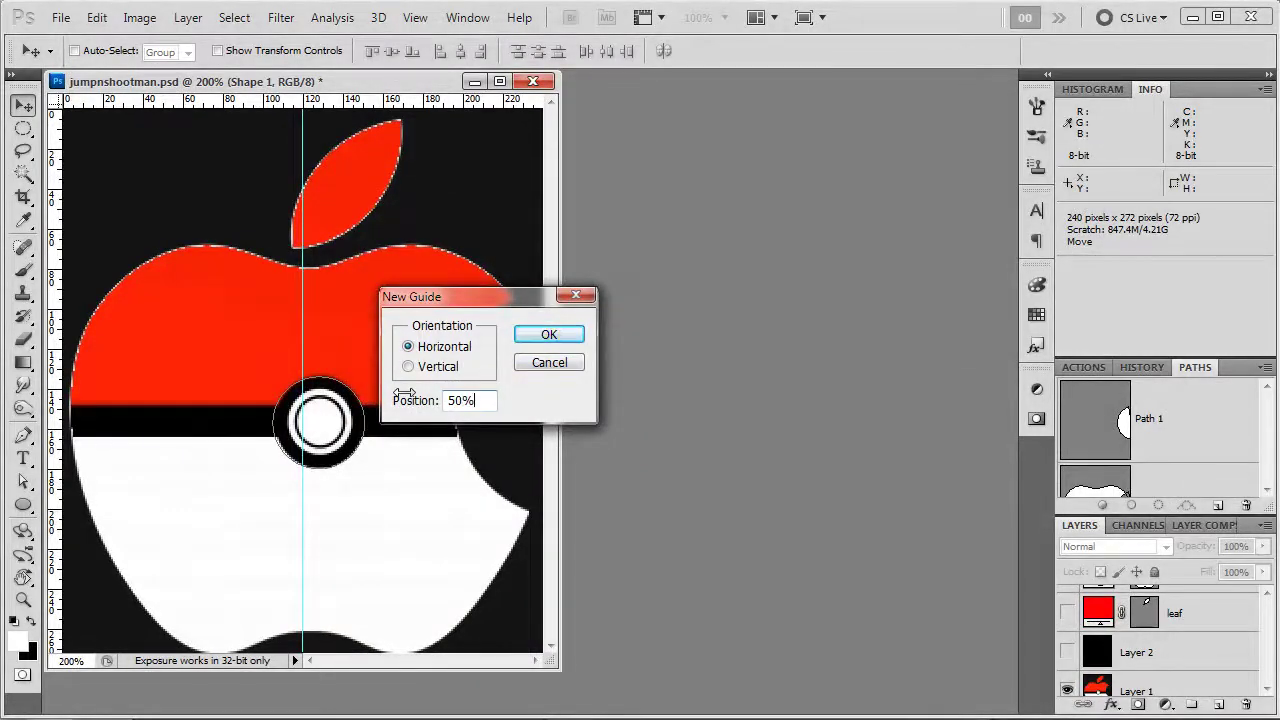
{"action": "key", "text": "Return"}
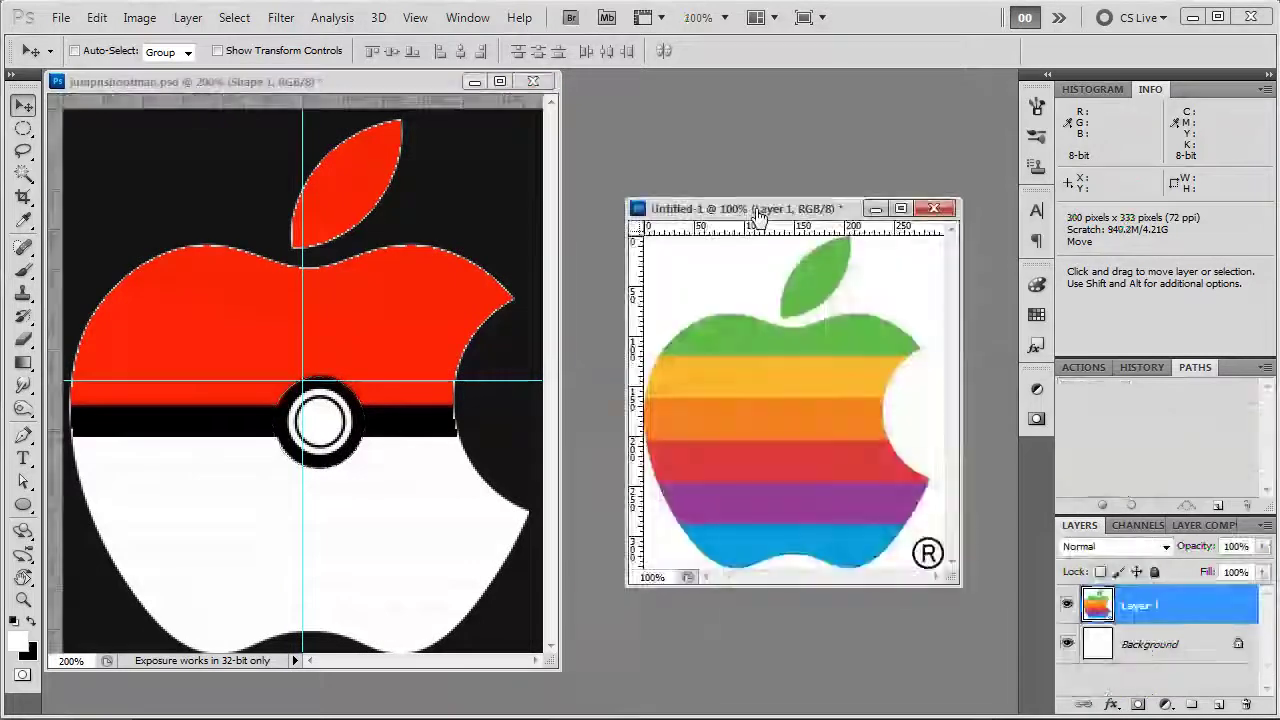
Copy the rainbow Apple logo into jumpnshootman.psd as a new layer and scale it down to match the original logo's size
{"action": "left_click_drag", "start_coordinate": [1168, 628], "coordinate": [329, 455]}
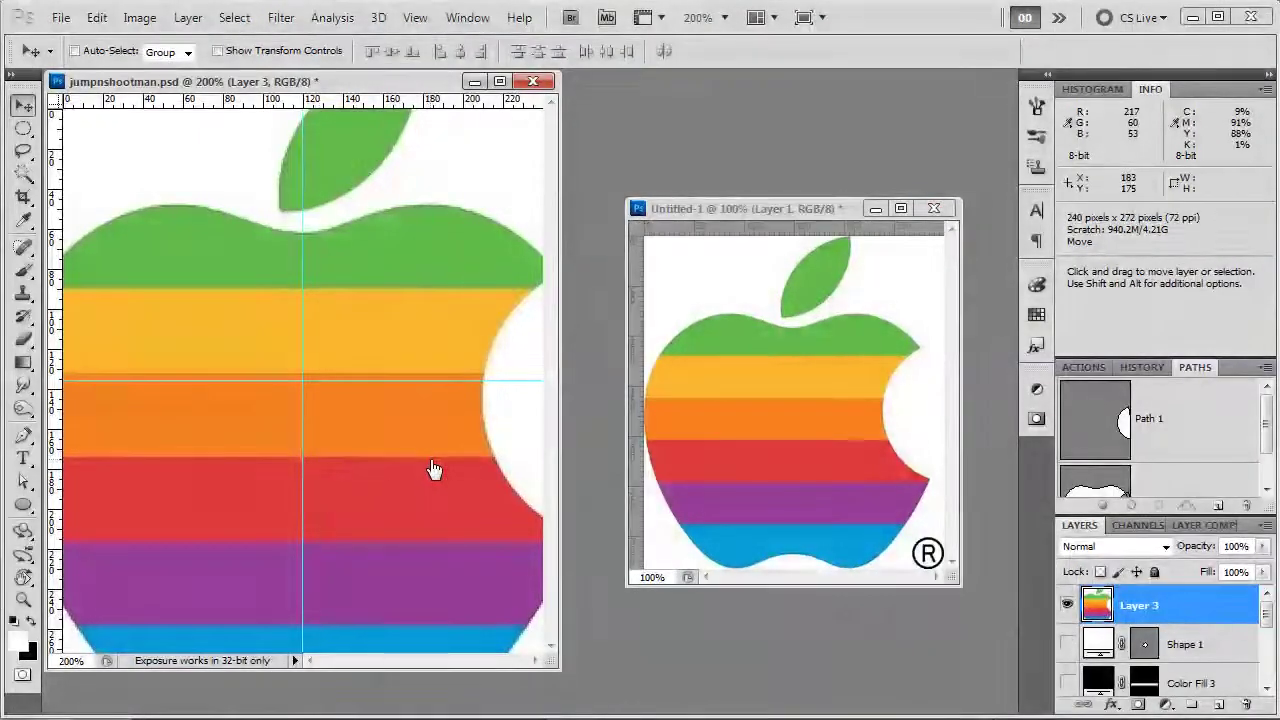
{"action": "key", "text": "ctrl+t"}
{"action": "key", "text": "ctrl+0"}
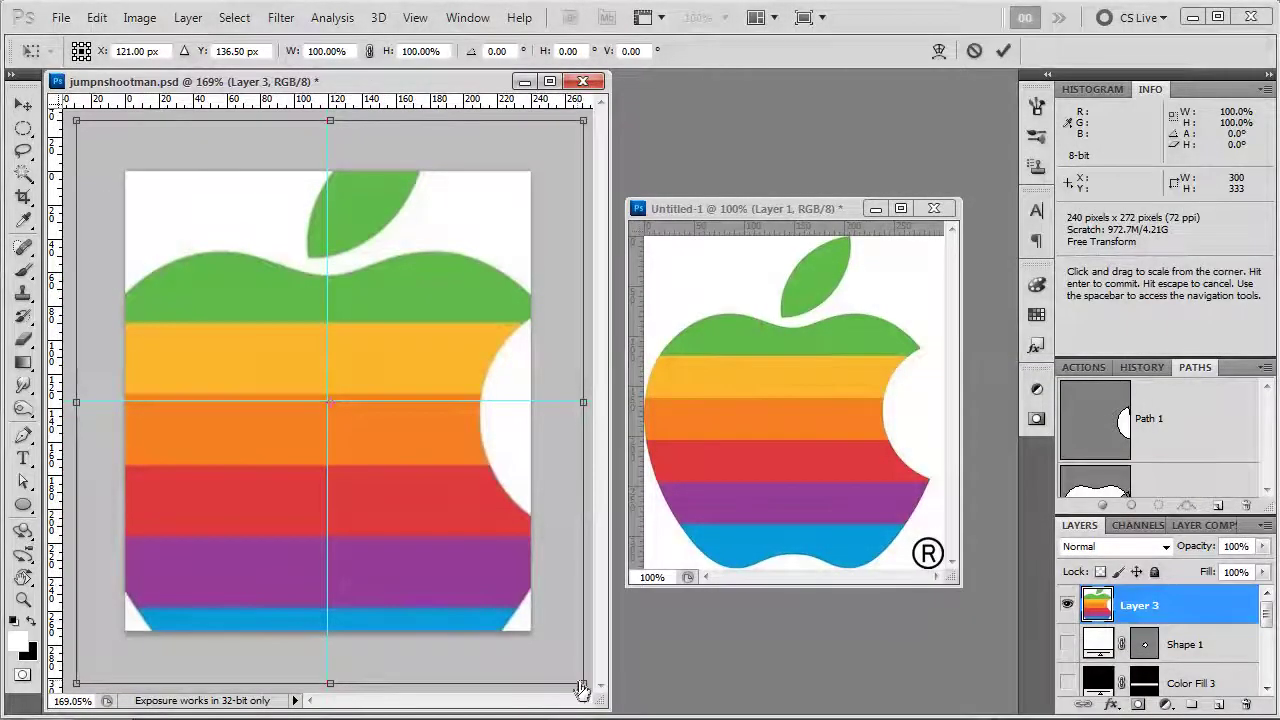
{"action": "left_click_drag", "start_coordinate": [583, 686], "coordinate": [531, 641]}
{"action": "key", "text": "Return"}
Try several blend modes on the rainbow logo layer and set it to Difference for comparison with the original logo
{"action": "left_click", "coordinate": [1110, 546]}
{"action": "left_click", "coordinate": [1115, 105]}
{"action": "left_click", "coordinate": [1070, 604]}
{"action": "left_click", "coordinate": [1068, 605]}
{"action": "left_click", "coordinate": [1110, 546]}
{"action": "left_click", "coordinate": [1114, 400]}
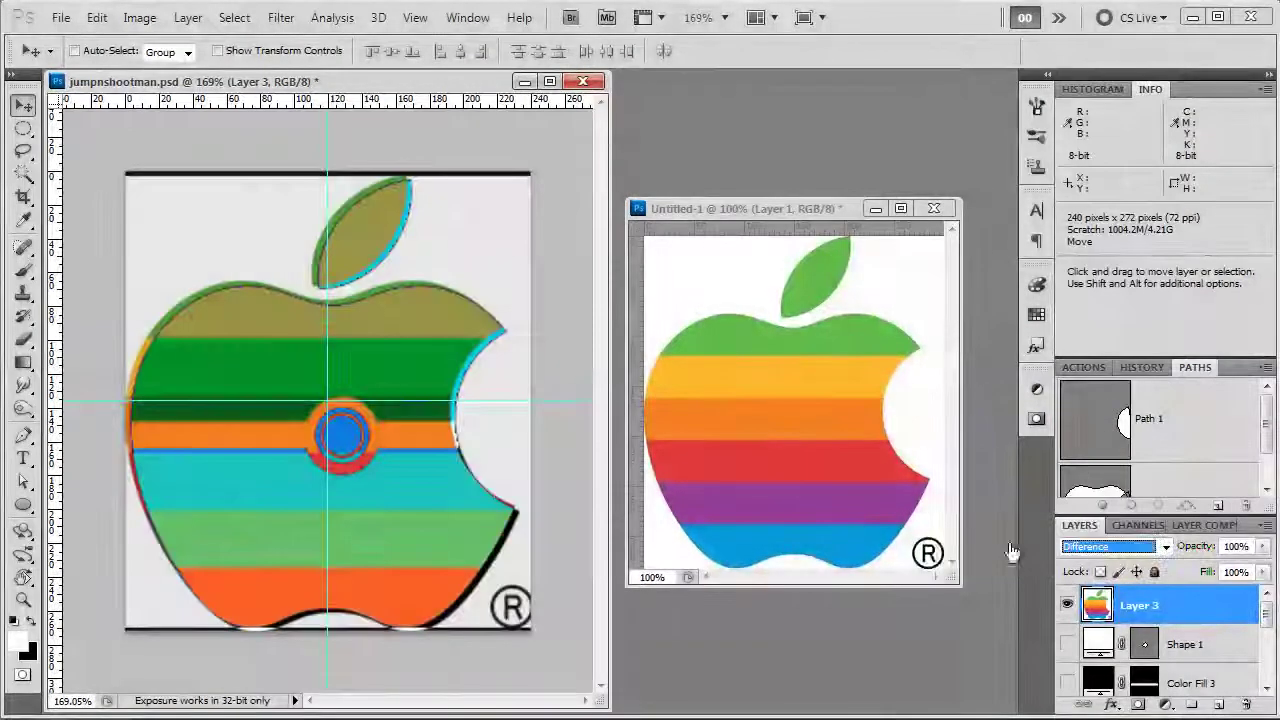
{"action": "key", "text": "Down"}
{"action": "key", "text": "Down"}
{"action": "key", "text": "Down"}
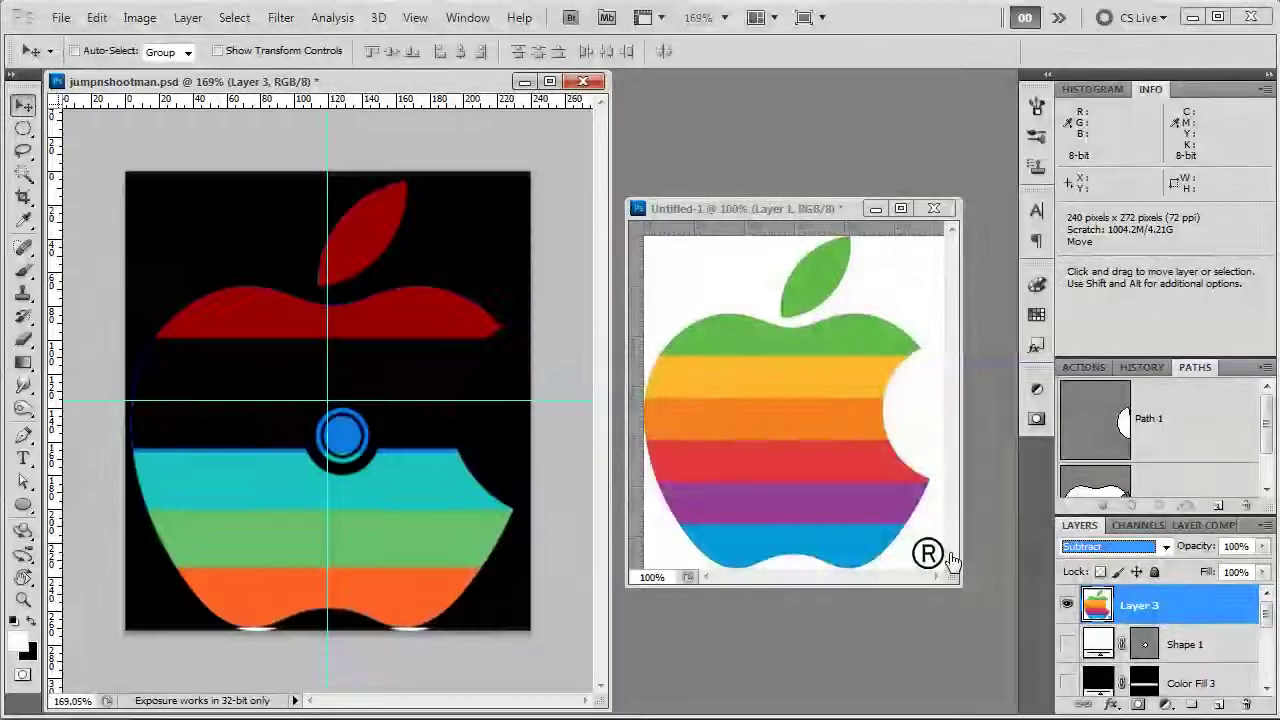
{"action": "key", "text": "Down"}
{"action": "key", "text": "Down"}
{"action": "key", "text": "Down"}
{"action": "left_click", "coordinate": [1118, 548]}
{"action": "left_click", "coordinate": [1113, 397]}
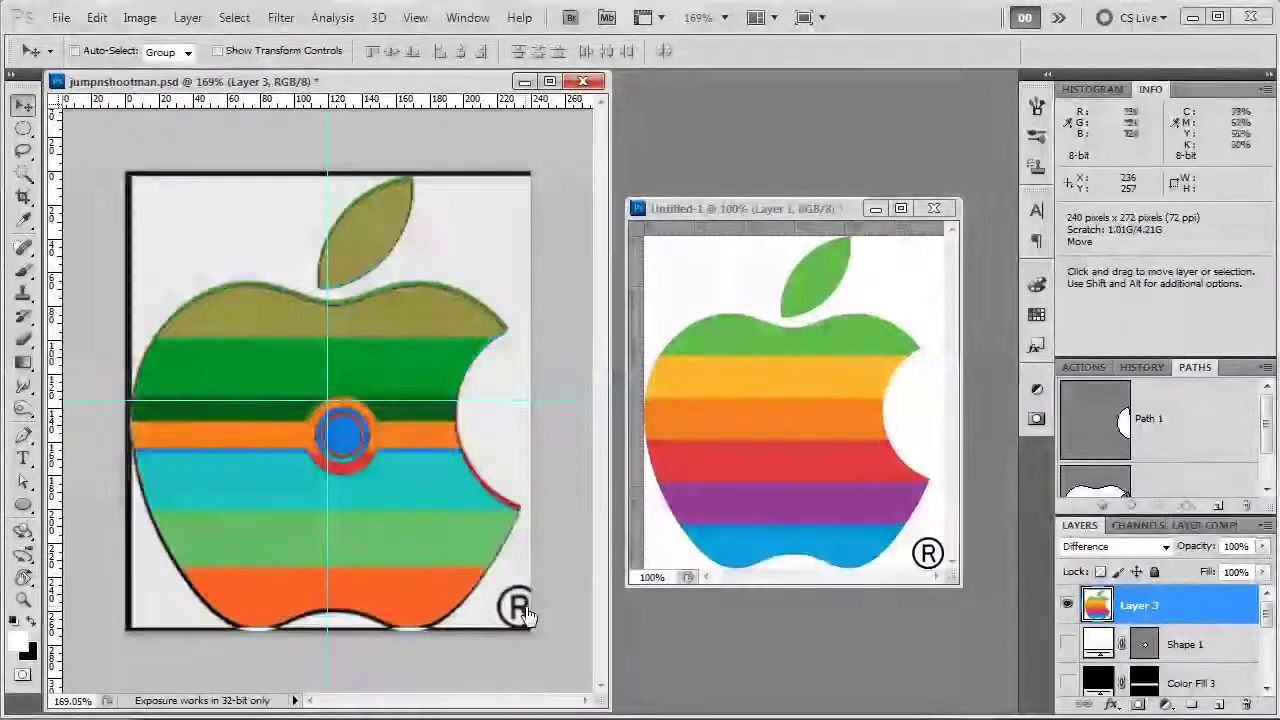
Nudge the rainbow logo layer down and to the right to align it with the original apple outline
{"action": "key", "text": "Down"}
{"action": "key", "text": "Down"}
{"action": "key", "text": "Down"}
{"action": "key", "text": "Right"}
{"action": "key", "text": "Right"}
{"action": "key", "text": "Right"}
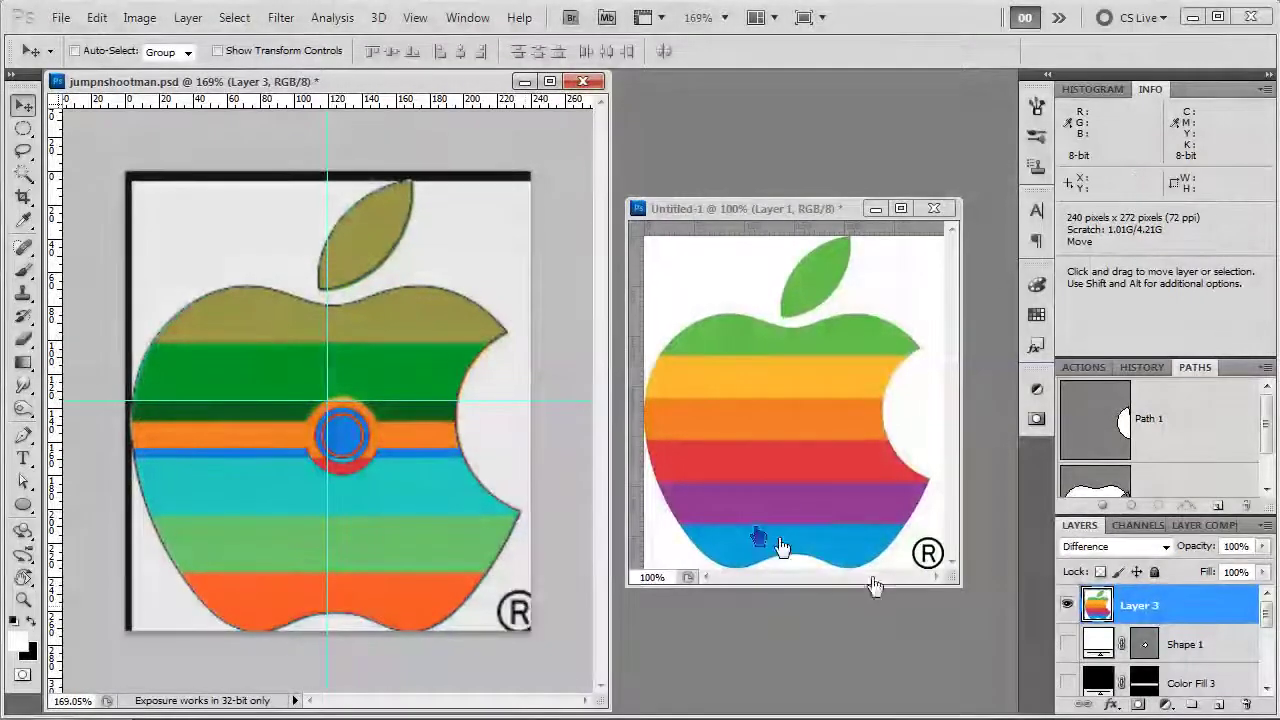
Delete the rainbow logo layer from jumpnshootman.psd
{"action": "left_click", "coordinate": [1067, 605]}
{"action": "left_click_drag", "start_coordinate": [1236, 625], "coordinate": [1247, 706]}
{"action": "scroll", "coordinate": [1208, 677], "scroll_direction": "up", "scroll_amount": 2}
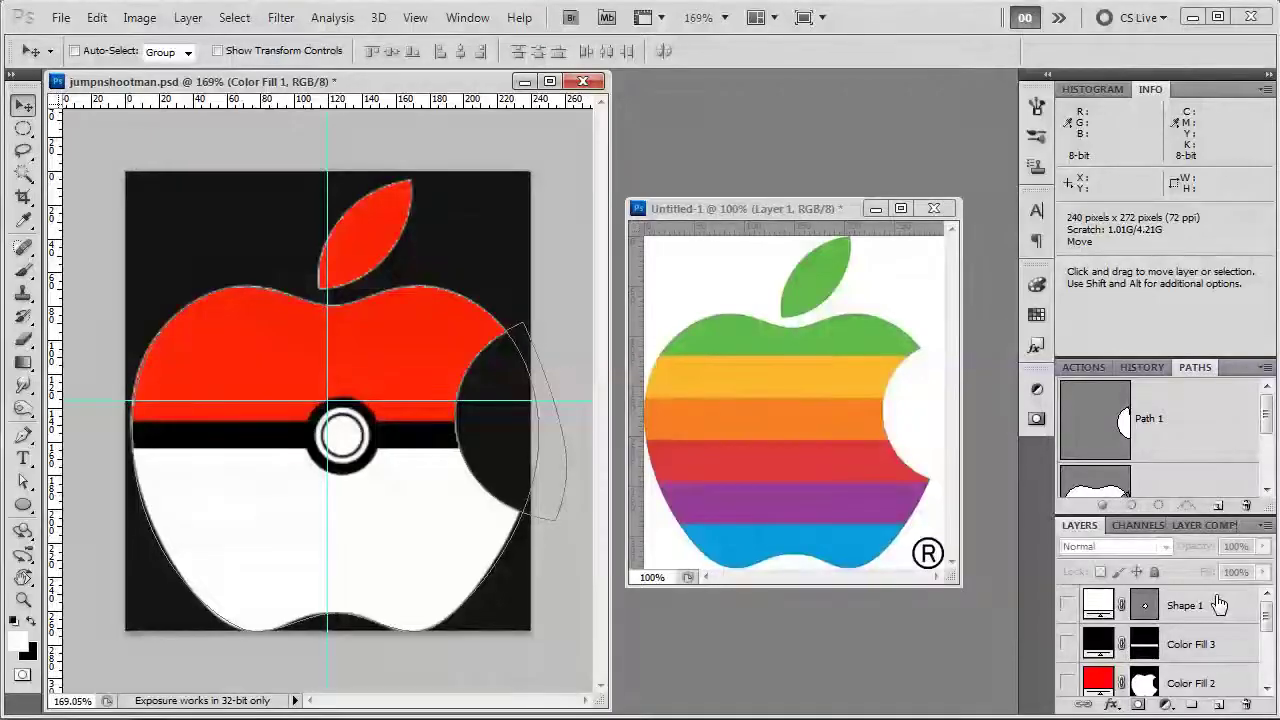
Make Layer 2, leaf, Color Fill 1, Color Fill 2, Color Fill 3 and Shape 1 visible again
{"action": "scroll", "coordinate": [1163, 641], "scroll_direction": "down", "scroll_amount": 4}
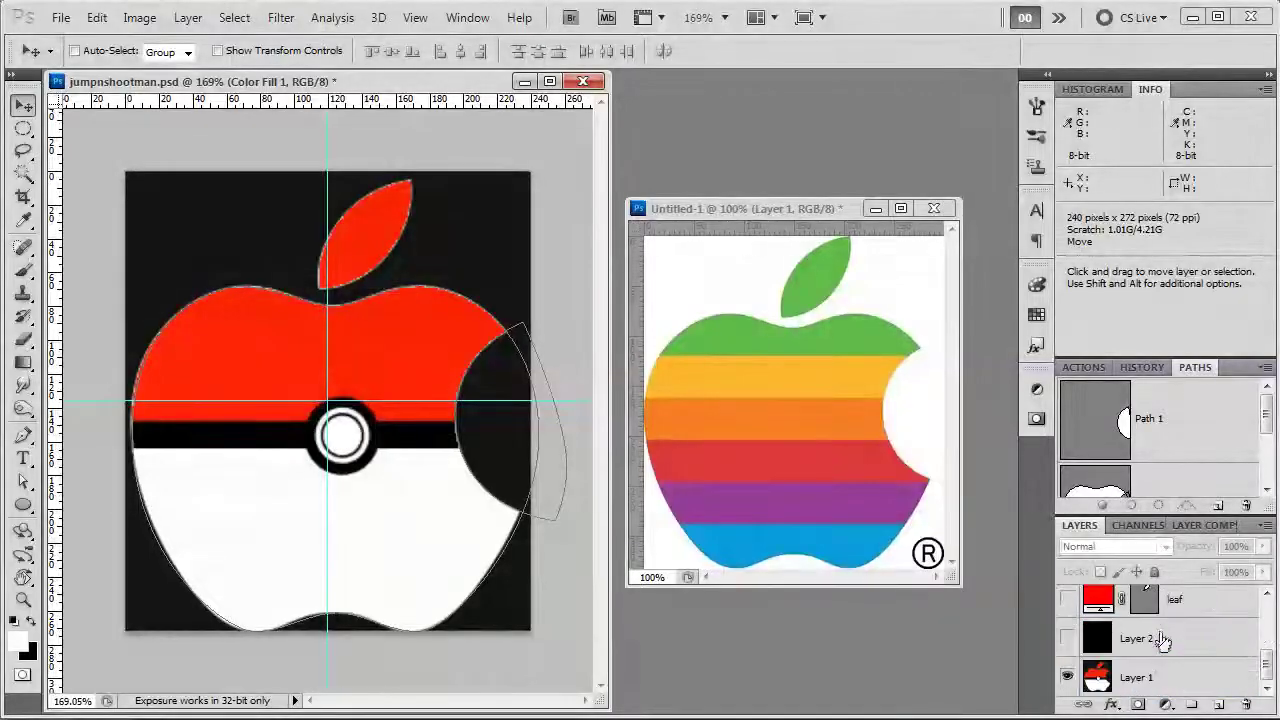
{"action": "left_click", "coordinate": [1068, 640]}
{"action": "scroll", "coordinate": [1120, 650], "scroll_direction": "up", "scroll_amount": 1}
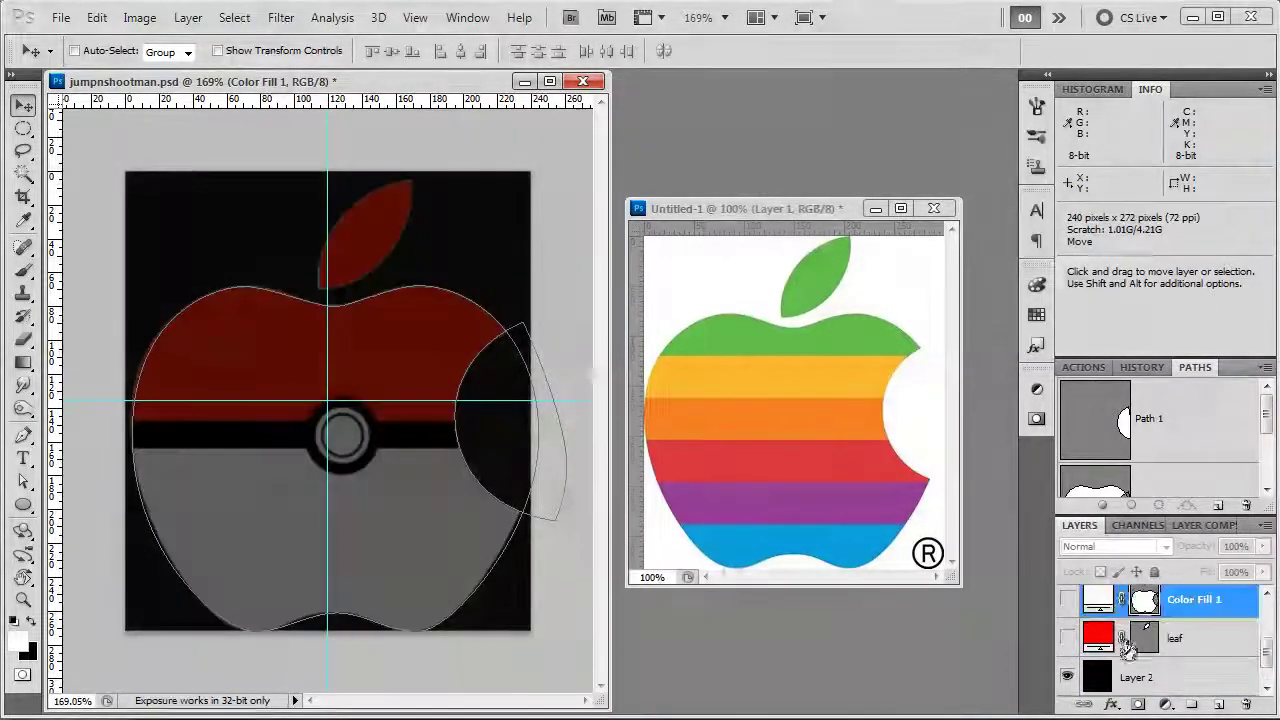
{"action": "left_click", "coordinate": [1068, 638]}
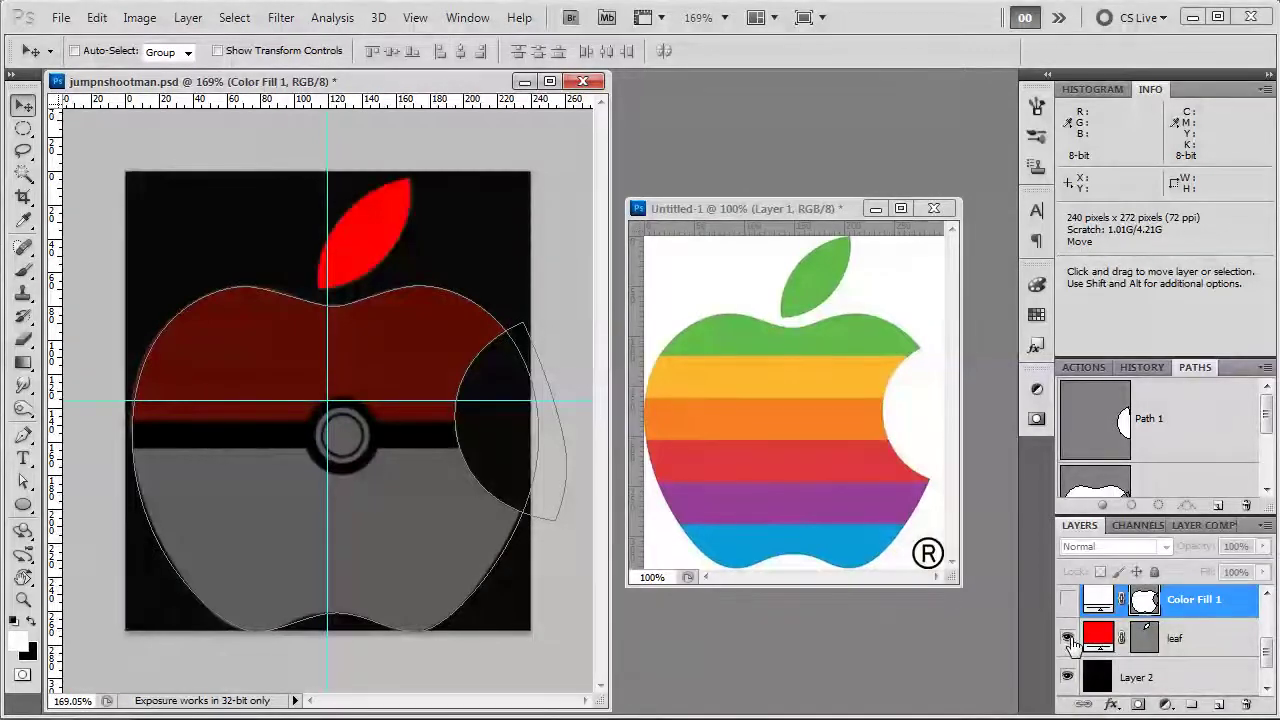
{"action": "left_click", "coordinate": [1068, 599]}
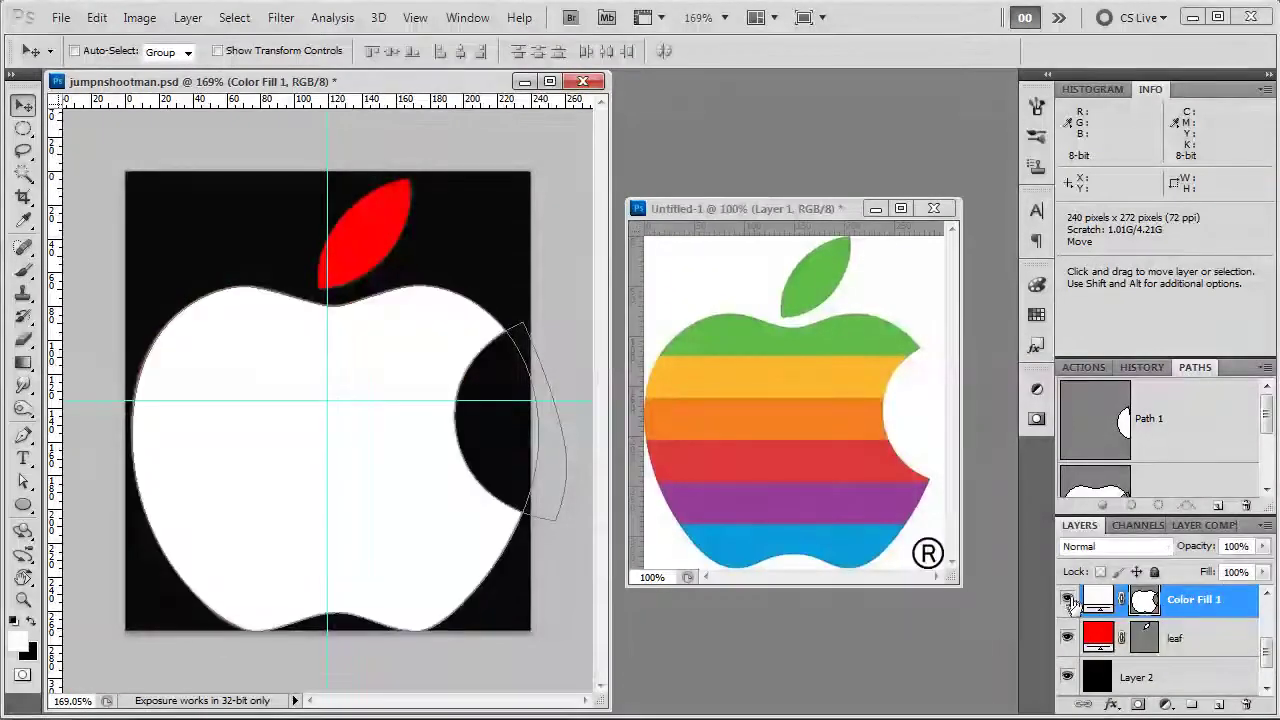
{"action": "scroll", "coordinate": [1072, 603], "scroll_direction": "up", "scroll_amount": 1}
{"action": "scroll", "coordinate": [1070, 615], "scroll_direction": "up", "scroll_amount": 1}
{"action": "left_click", "coordinate": [1068, 639]}
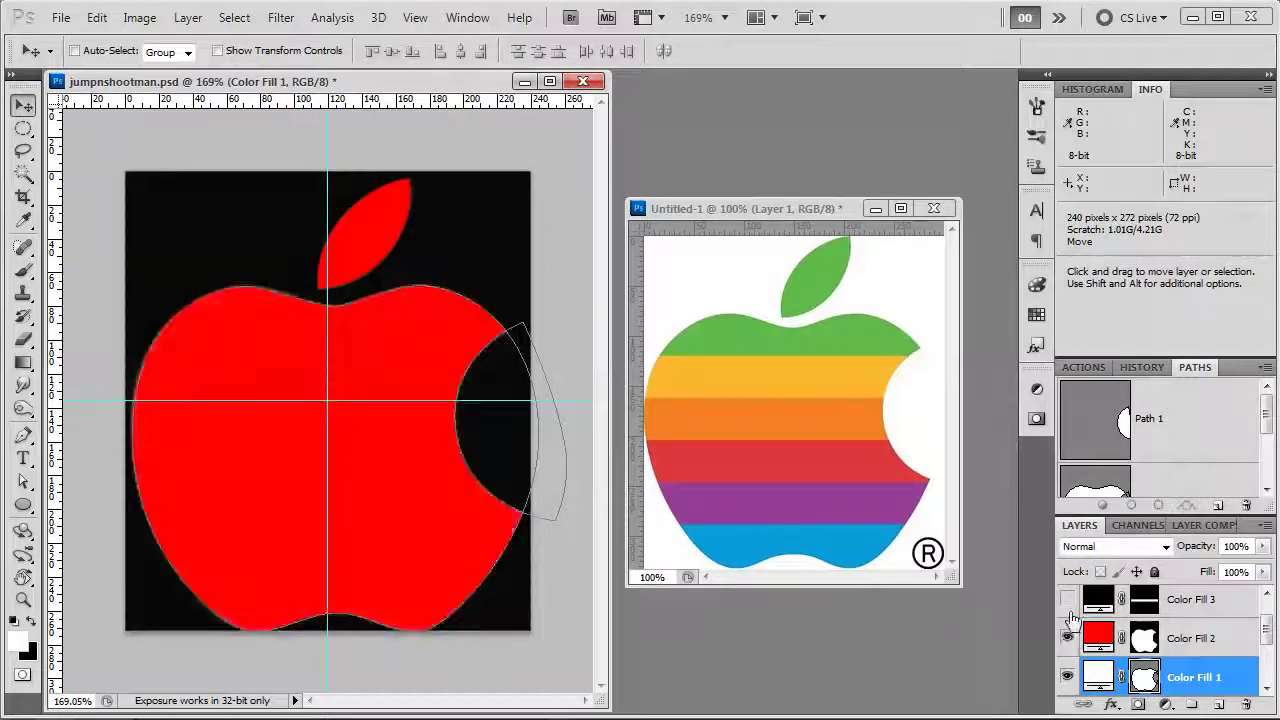
{"action": "left_click", "coordinate": [1068, 600]}
{"action": "scroll", "coordinate": [1070, 612], "scroll_direction": "up", "scroll_amount": 1}
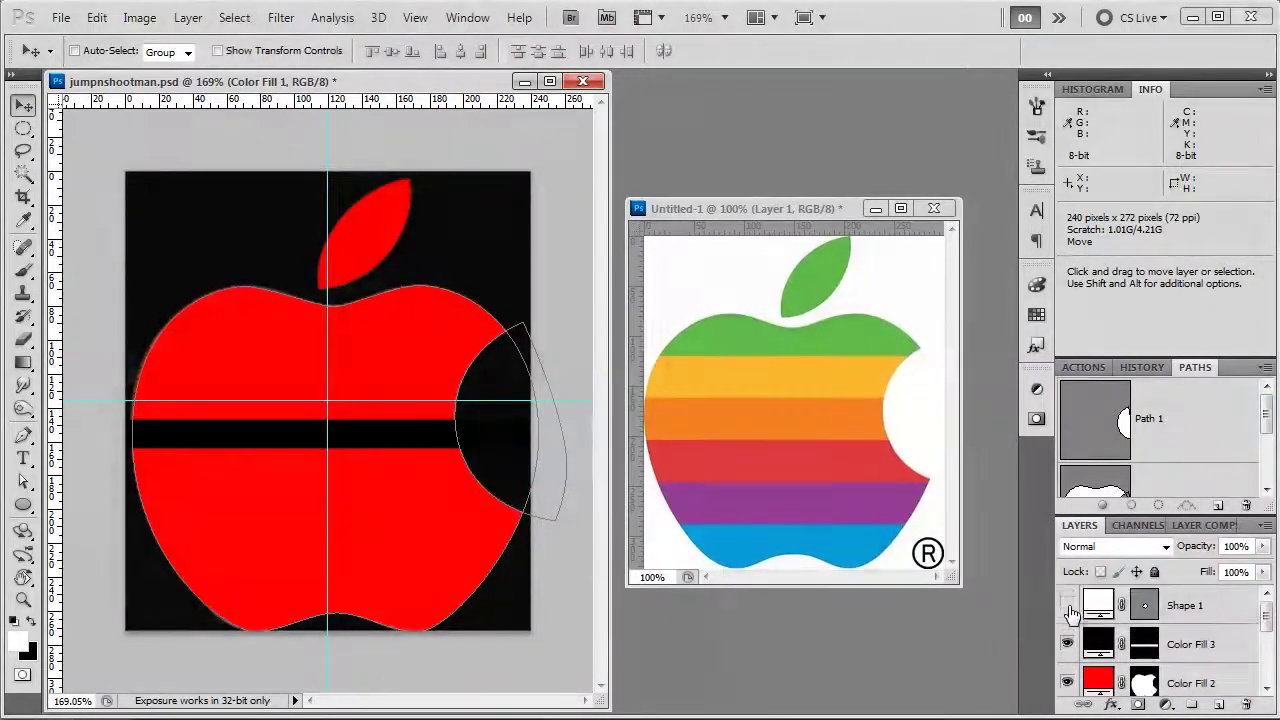
{"action": "left_click", "coordinate": [1068, 605]}
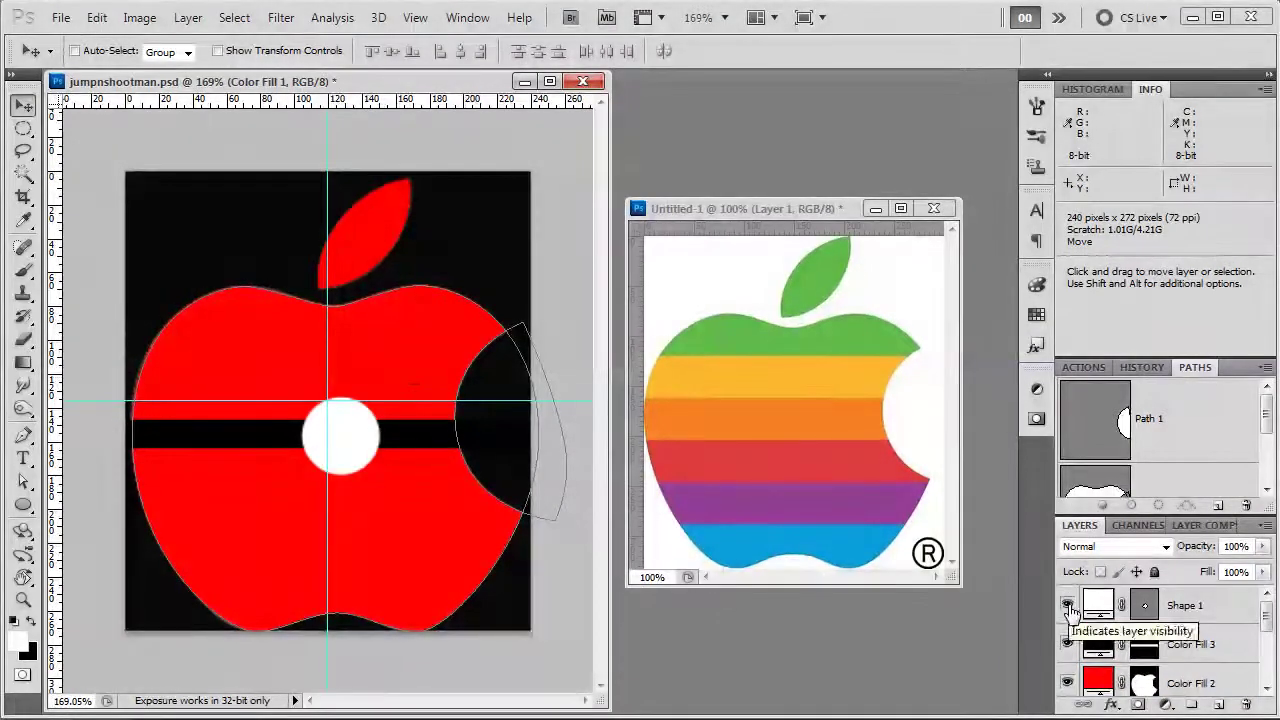
Clear the existing guides and place a new vertical guide through the dip at the apple's top and bottom centre
{"action": "left_click", "coordinate": [270, 52]}
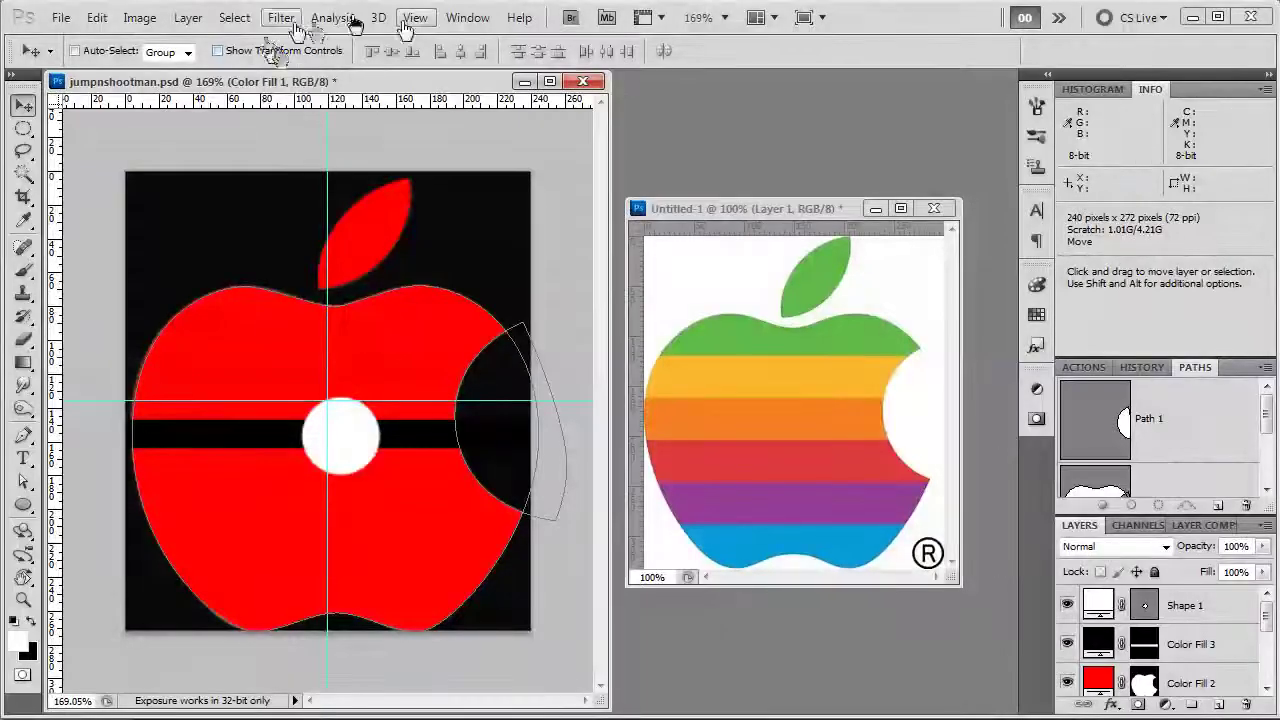
{"action": "left_click", "coordinate": [408, 22]}
{"action": "mouse_move", "coordinate": [430, 314]}
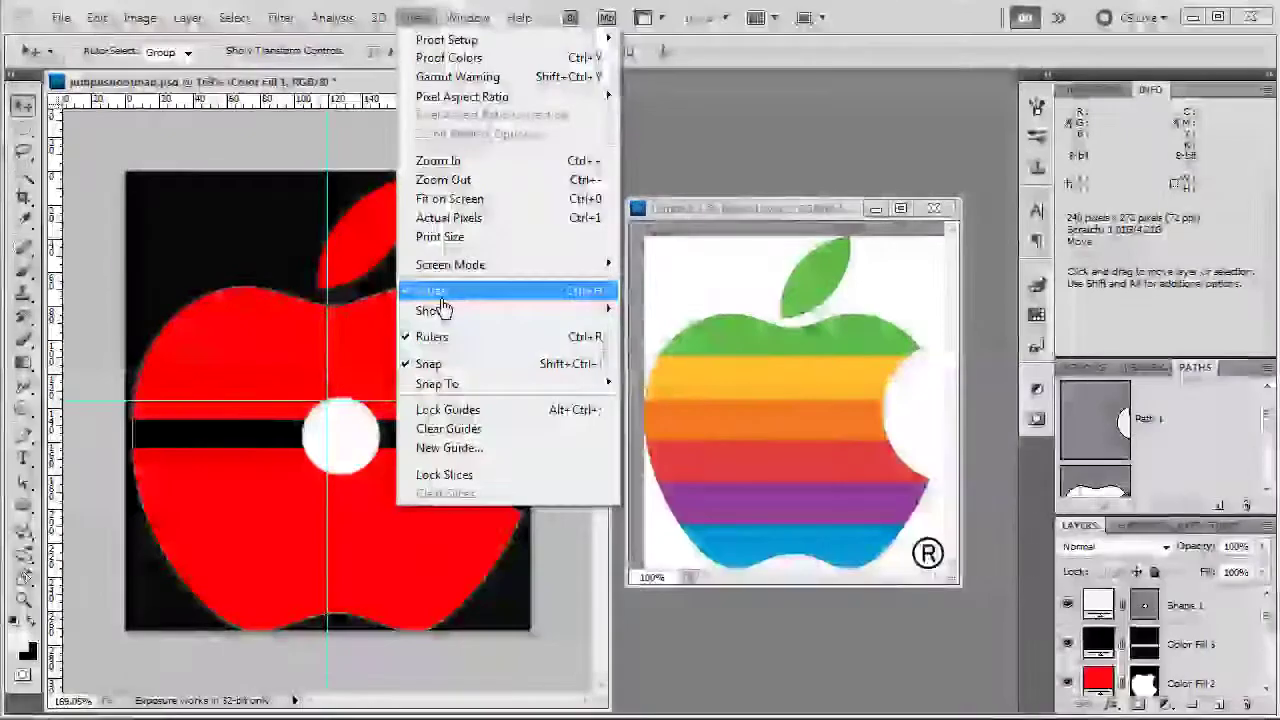
{"action": "left_click", "coordinate": [452, 430]}
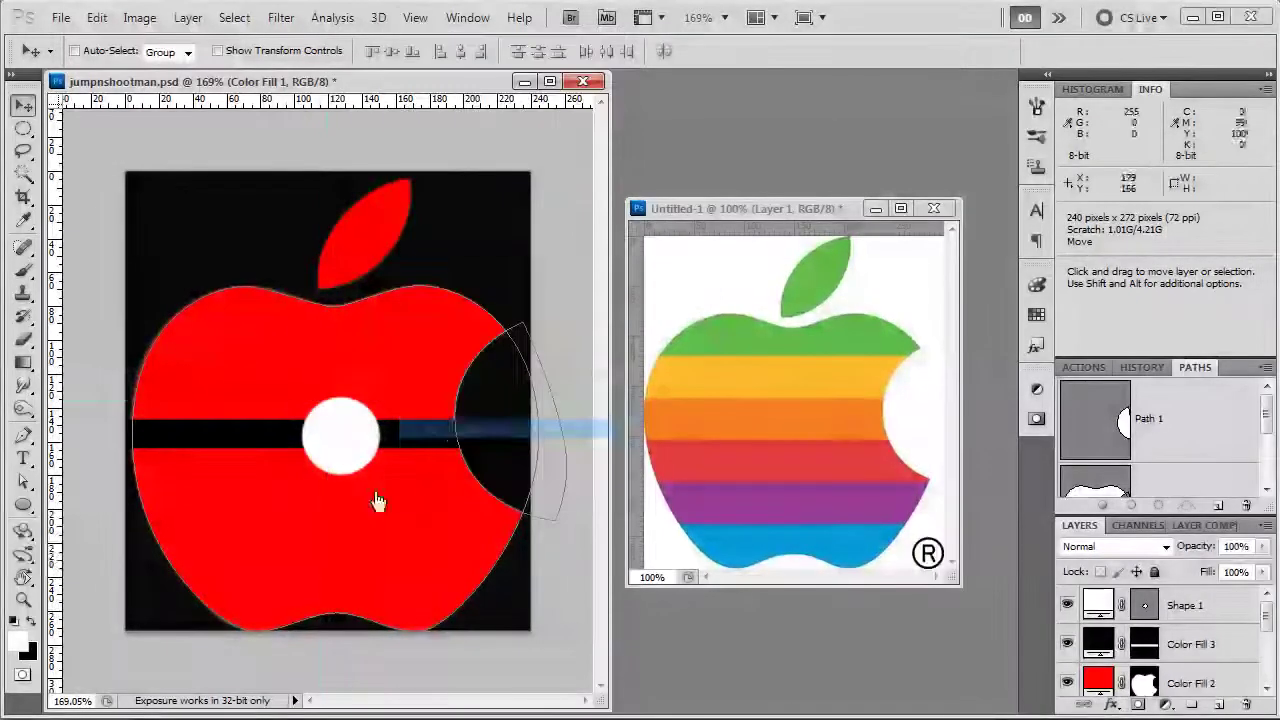
{"action": "left_click_drag", "start_coordinate": [57, 560], "coordinate": [277, 588]}
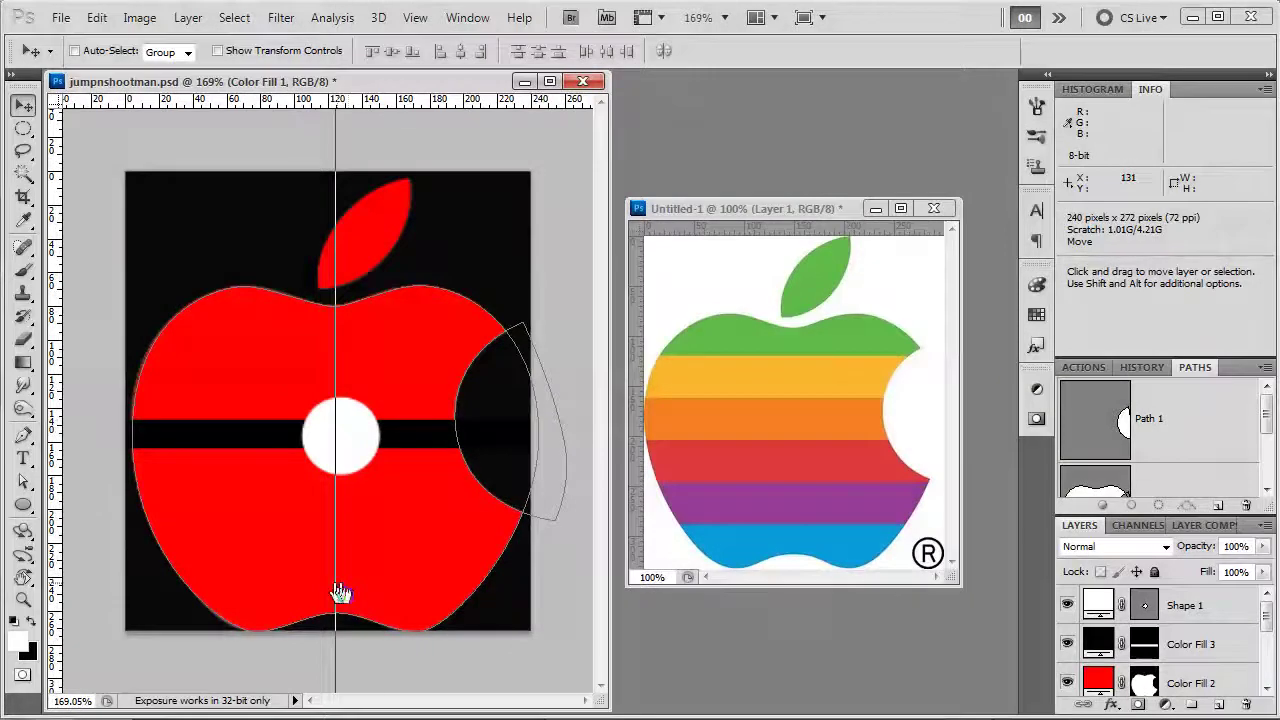
{"action": "scroll", "coordinate": [1114, 686], "scroll_direction": "down", "scroll_amount": 2}
{"action": "left_click", "coordinate": [1130, 648]}
{"action": "left_click_drag", "start_coordinate": [85, 535], "coordinate": [335, 593]}
Centre the Shape 1 circle horizontally on the vertical guide and set its fill colour to black
{"action": "scroll", "coordinate": [1182, 676], "scroll_direction": "up", "scroll_amount": 2}
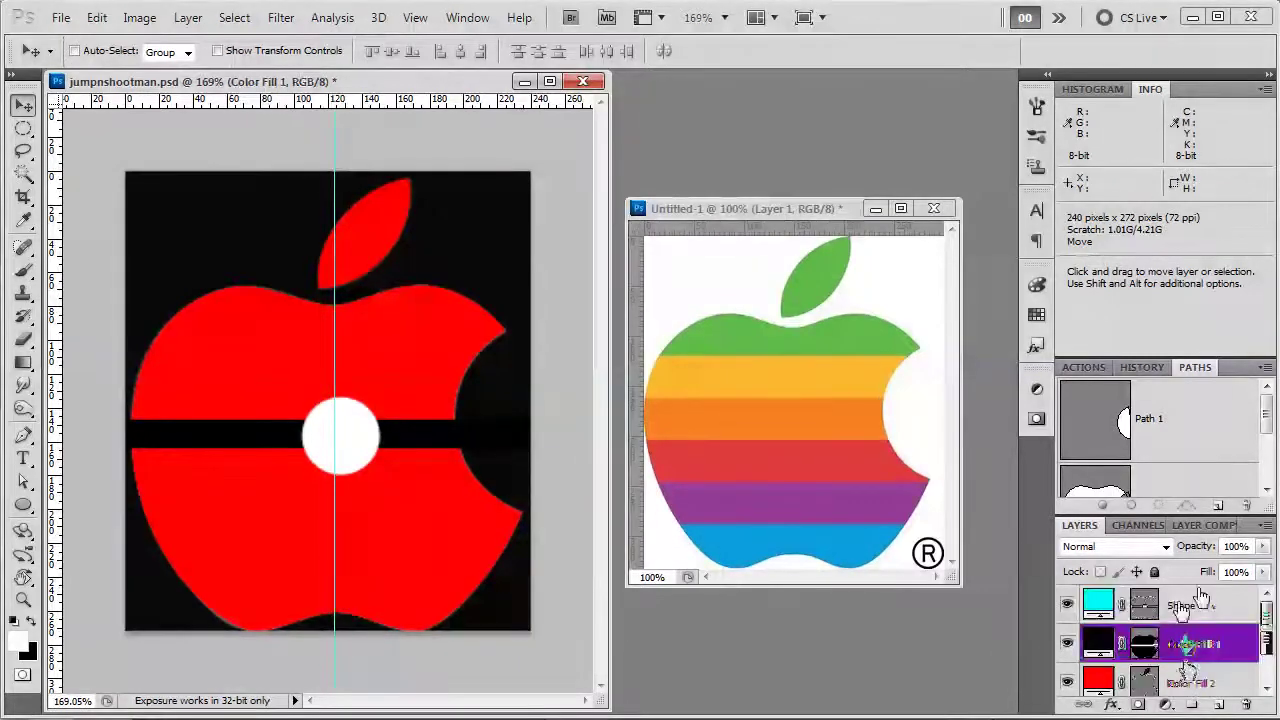
{"action": "left_click", "coordinate": [1211, 606]}
{"action": "mouse_move", "coordinate": [365, 440]}
{"action": "left_mouse_down"}
{"action": "mouse_move", "coordinate": [275, 436]}
{"action": "mouse_move", "coordinate": [352, 442]}
{"action": "left_mouse_up"}
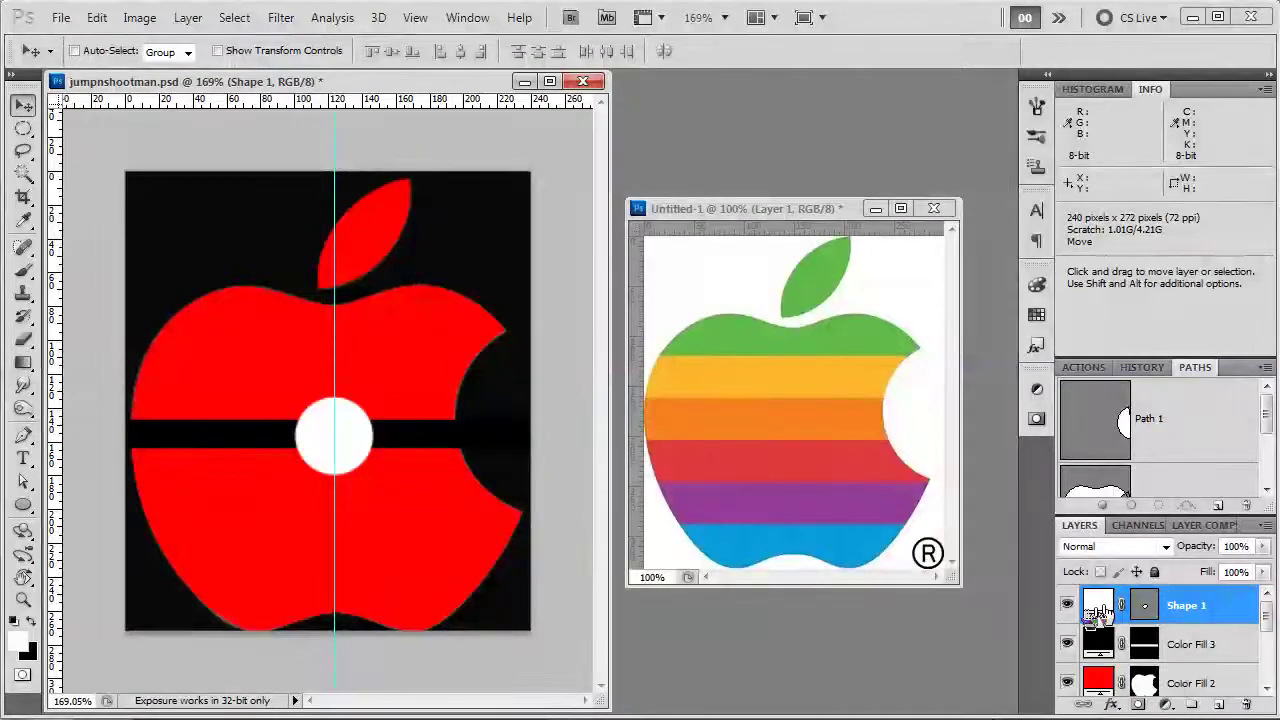
{"action": "double_click", "coordinate": [1098, 605]}
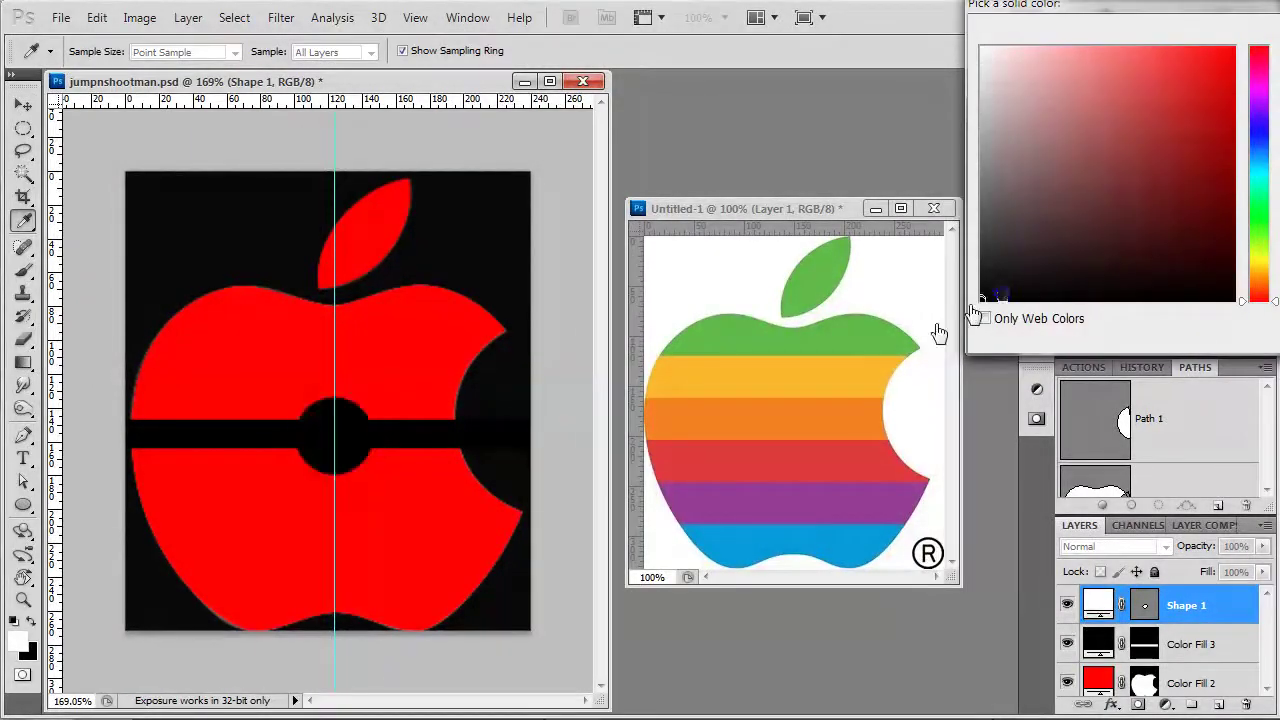
{"action": "key", "text": "Return"}
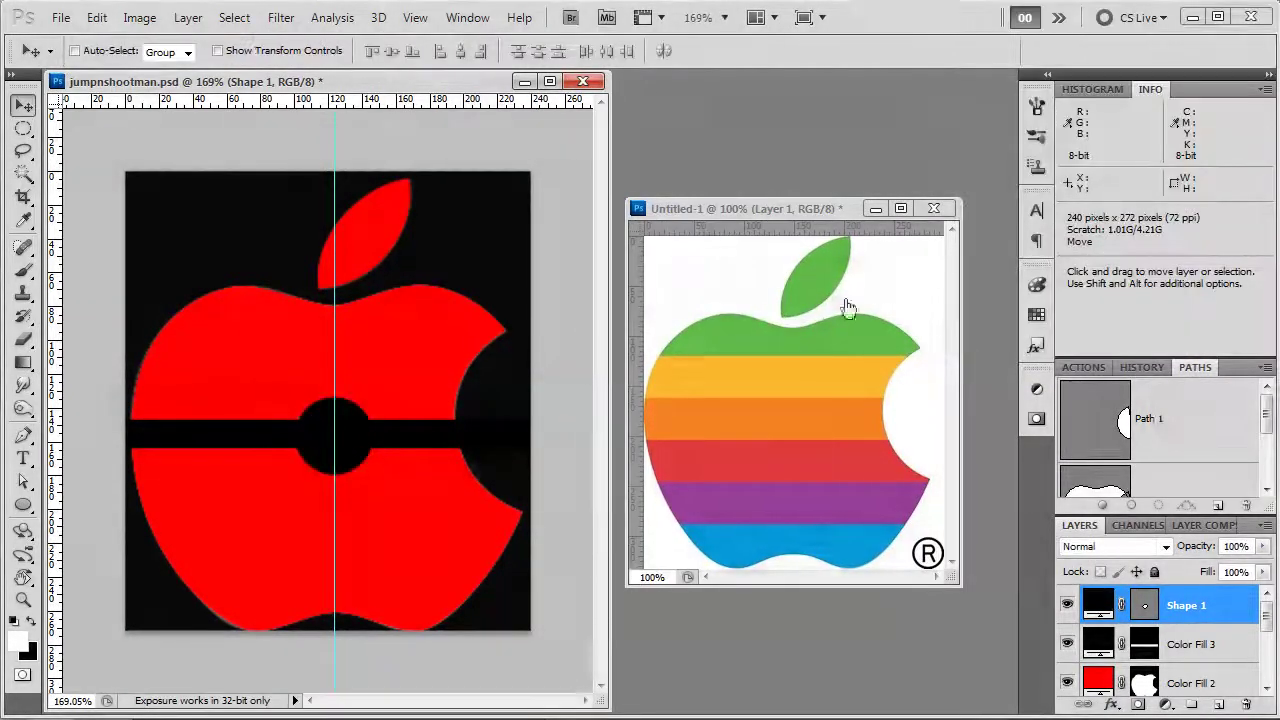
Close the Untitled-1 document with the rainbow logo without saving it
{"action": "left_click", "coordinate": [934, 209]}
{"action": "left_click", "coordinate": [934, 209]}
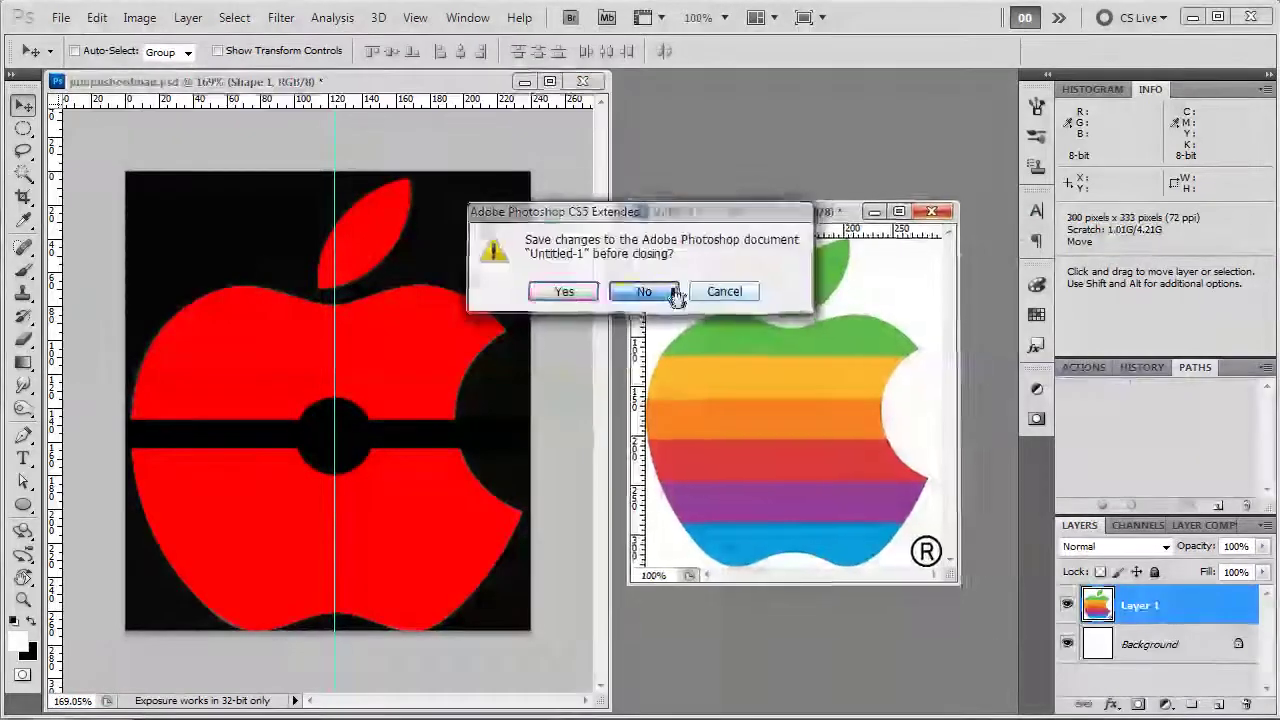
{"action": "left_click", "coordinate": [662, 289]}
Duplicate the black Shape 1 circle layer
{"action": "key", "text": "ctrl+plus"}
{"action": "key", "text": "ctrl+plus"}
{"action": "key", "text": "ctrl+plus"}
{"action": "key", "text": "ctrl+plus"}
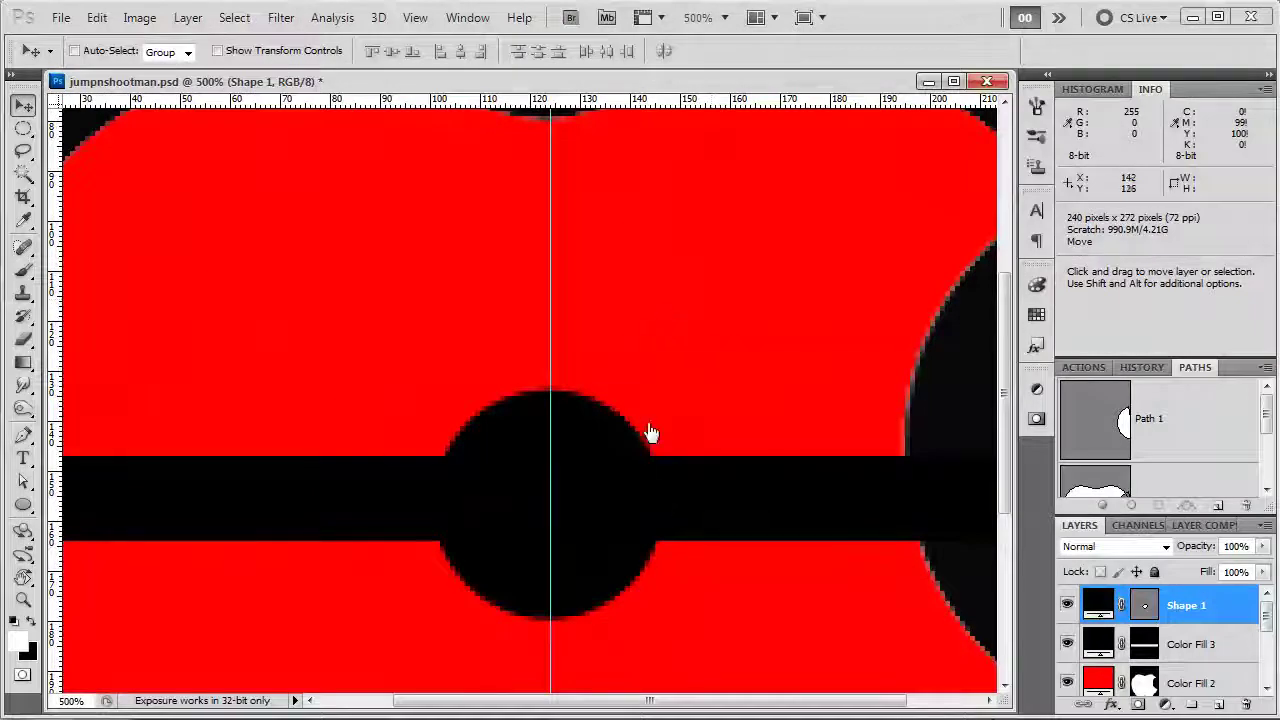
{"action": "left_click_drag", "start_coordinate": [663, 463], "coordinate": [708, 328]}
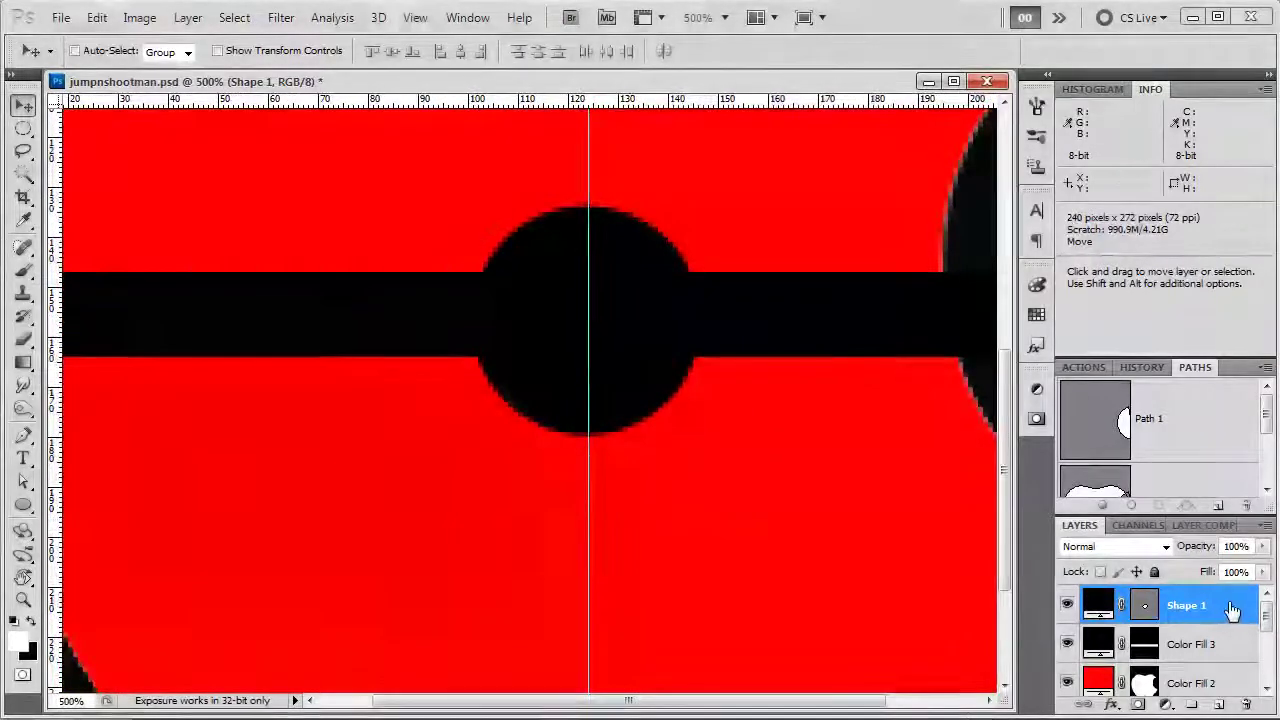
{"action": "right_click", "coordinate": [1231, 611]}
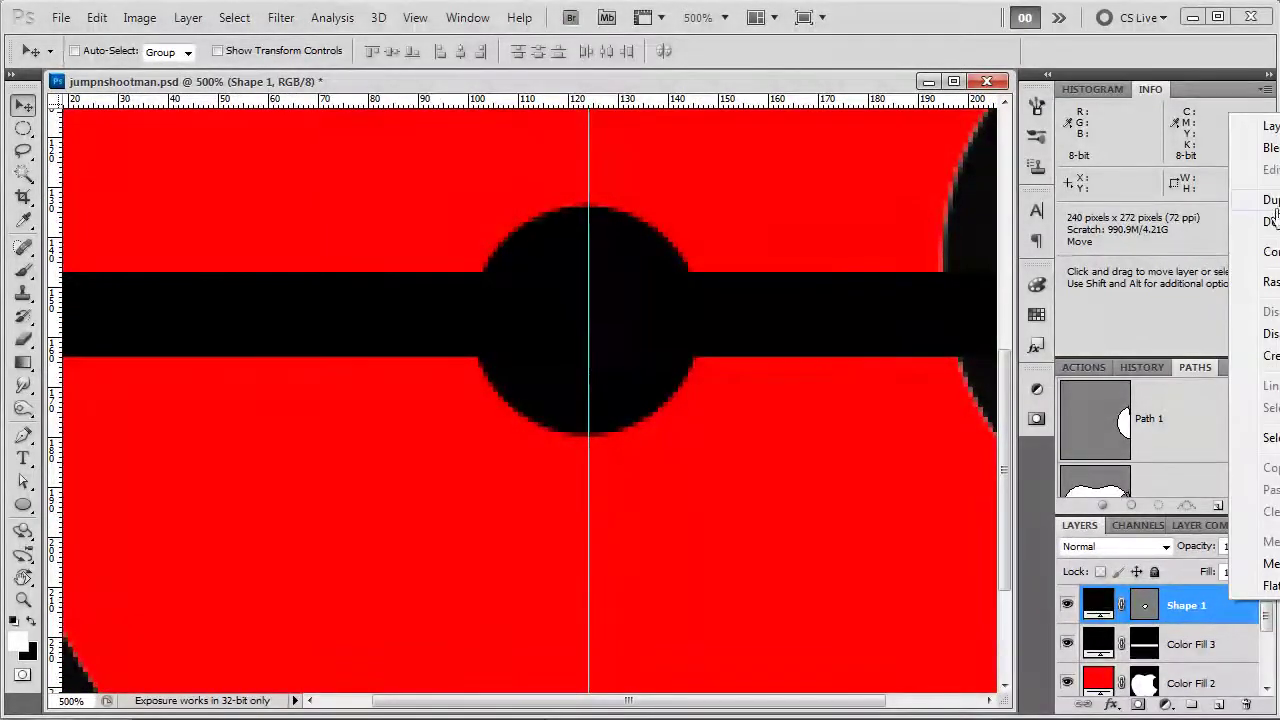
{"action": "left_click", "coordinate": [1272, 149]}
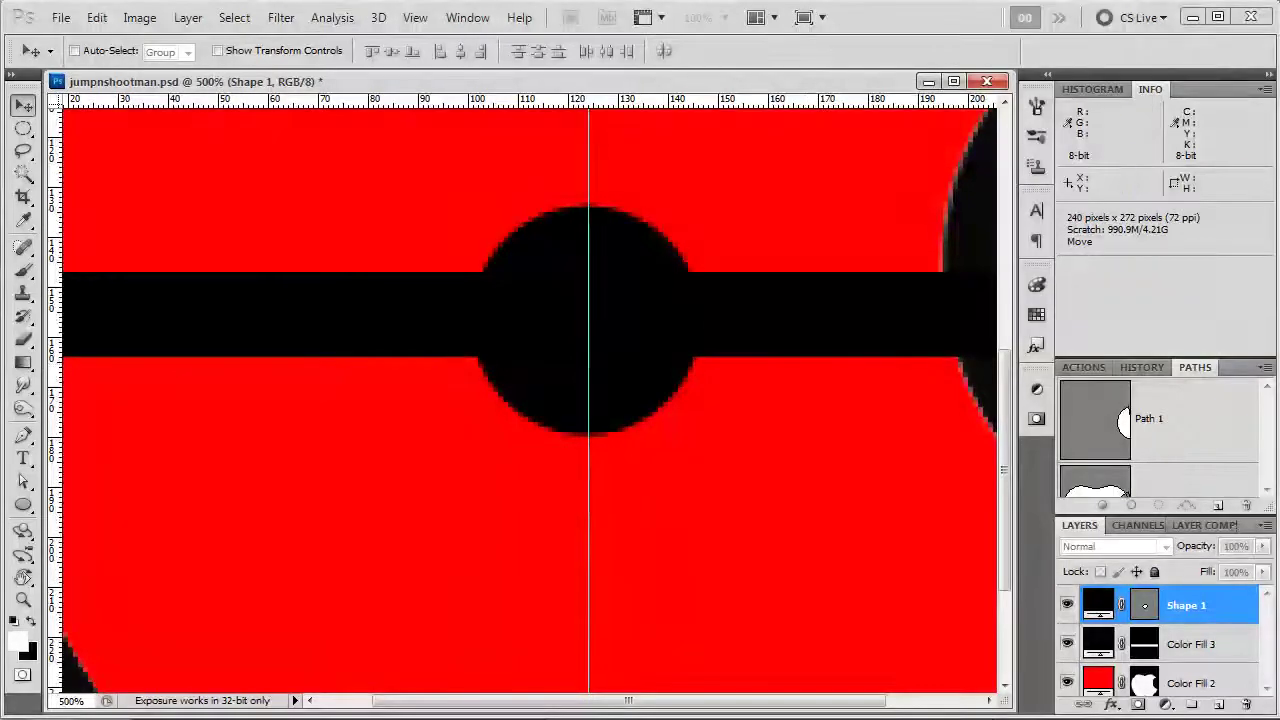
{"action": "key", "text": "Return"}
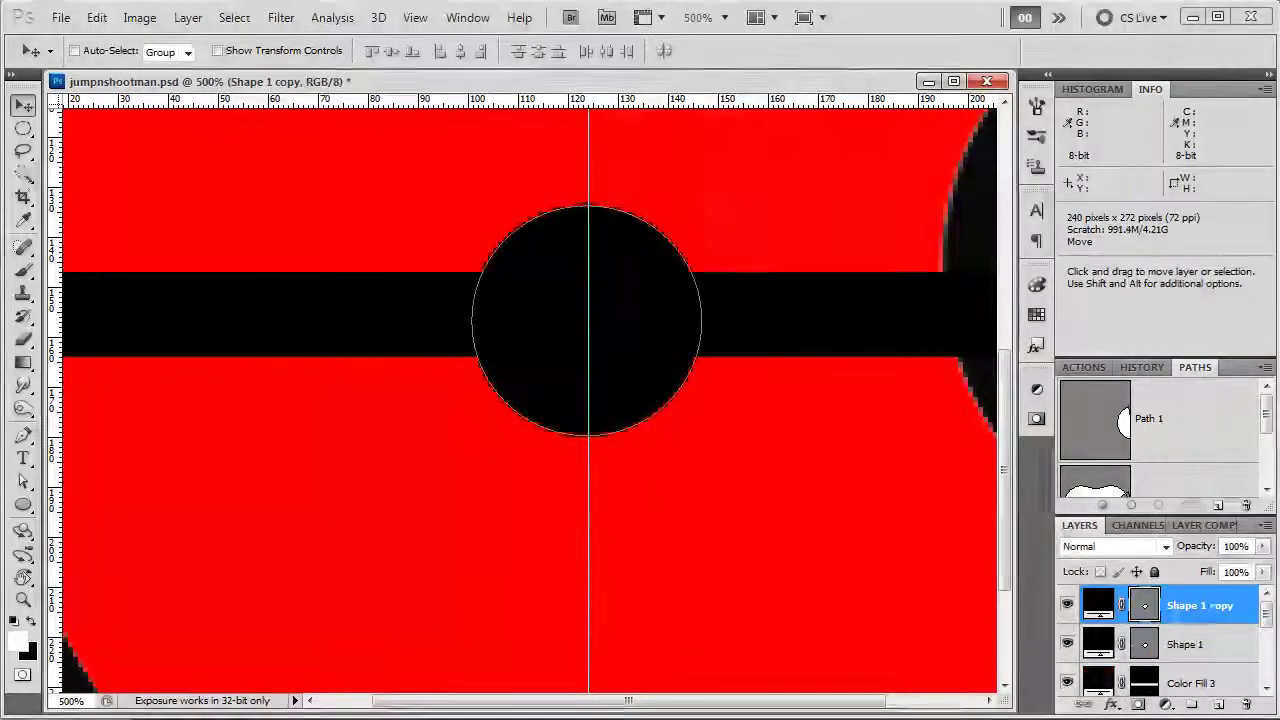
Rename the Shape 1 layer to "black circle" and its copy to "white circle"
{"action": "double_click", "coordinate": [1183, 645]}
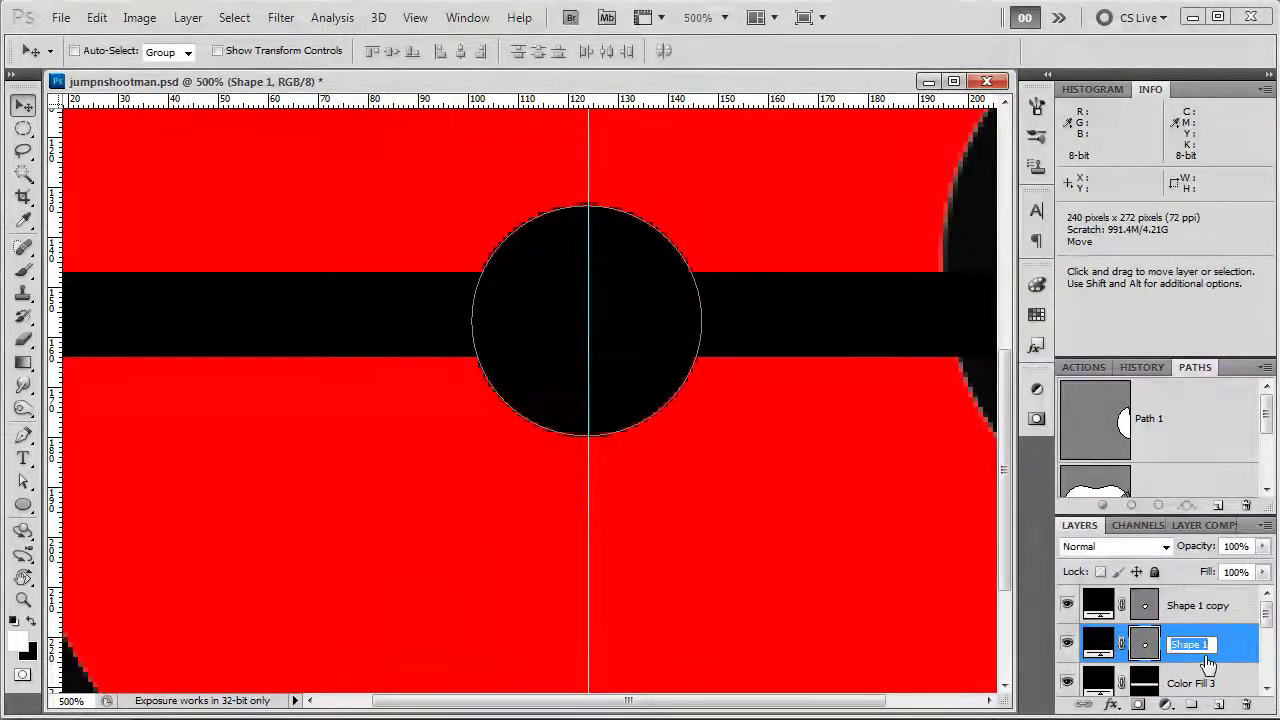
{"action": "type", "text": "black circle"}
{"action": "key", "text": "Return"}
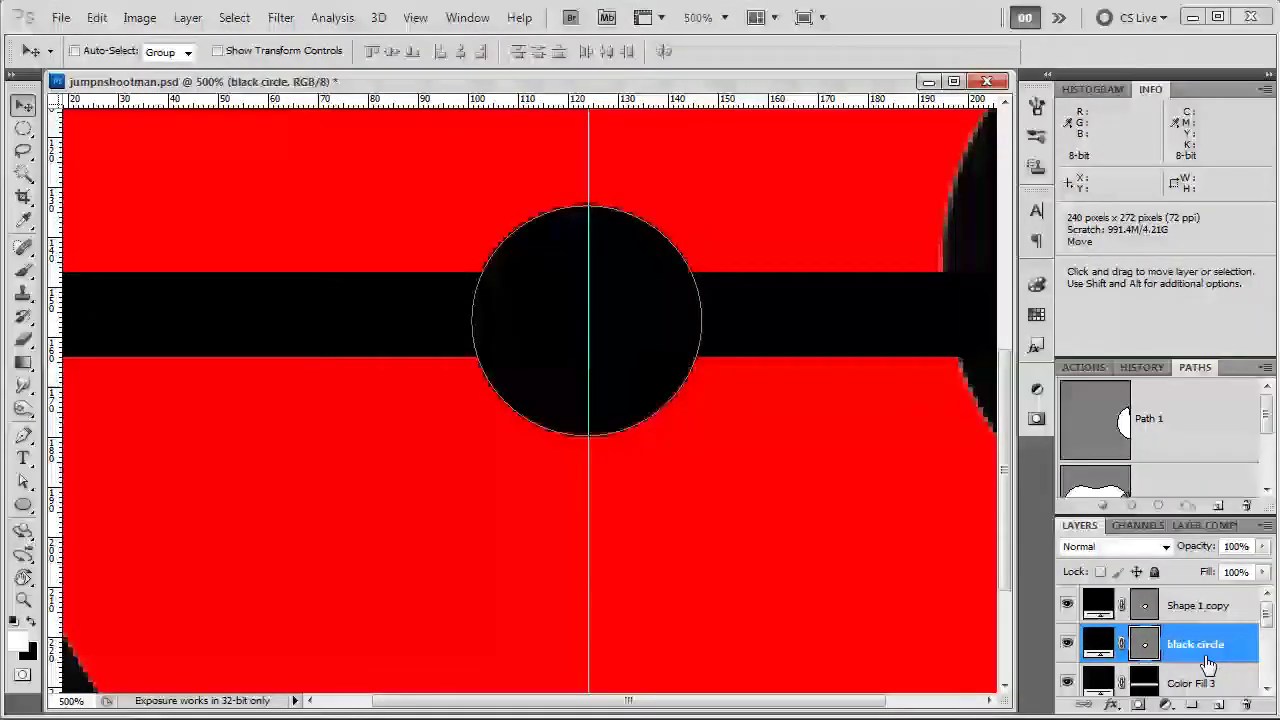
{"action": "double_click", "coordinate": [1219, 608]}
{"action": "type", "text": "white circle"}
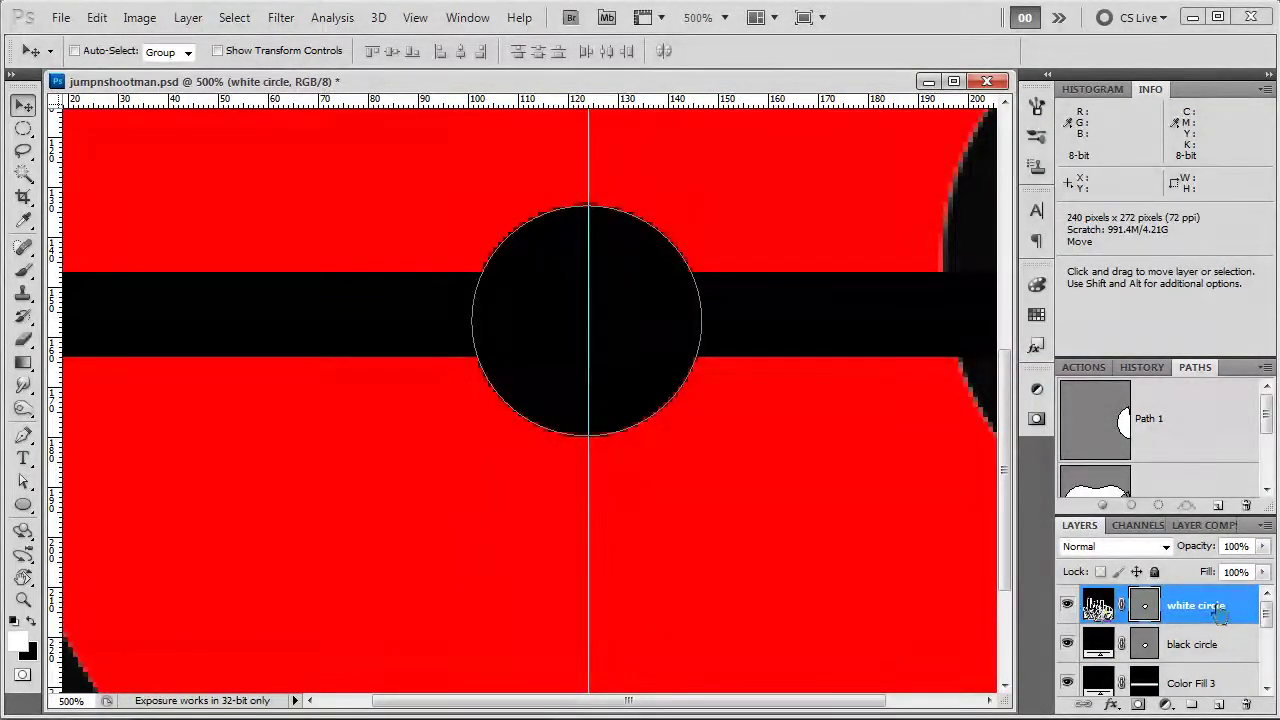
Set the white circle layer's fill to white and scale it to about 72% around its centre
{"action": "double_click", "coordinate": [1100, 605]}
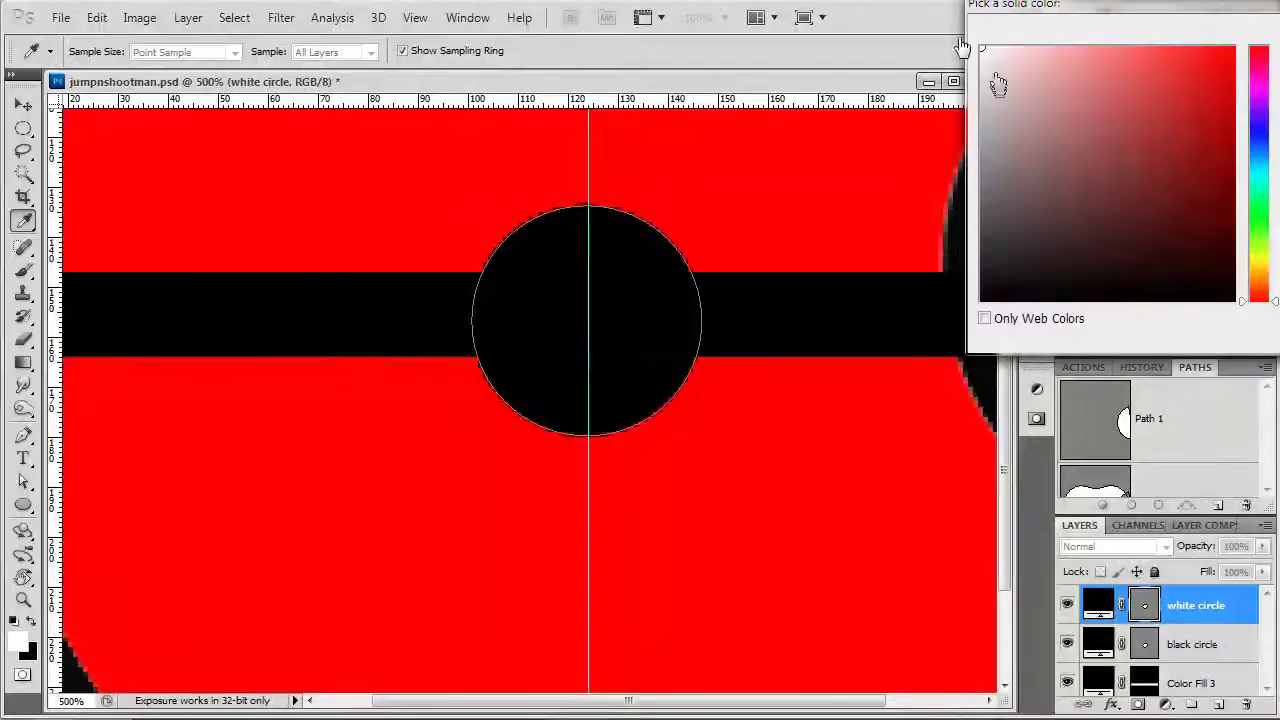
{"action": "left_click", "coordinate": [1052, 47]}
{"action": "key", "text": "Return"}
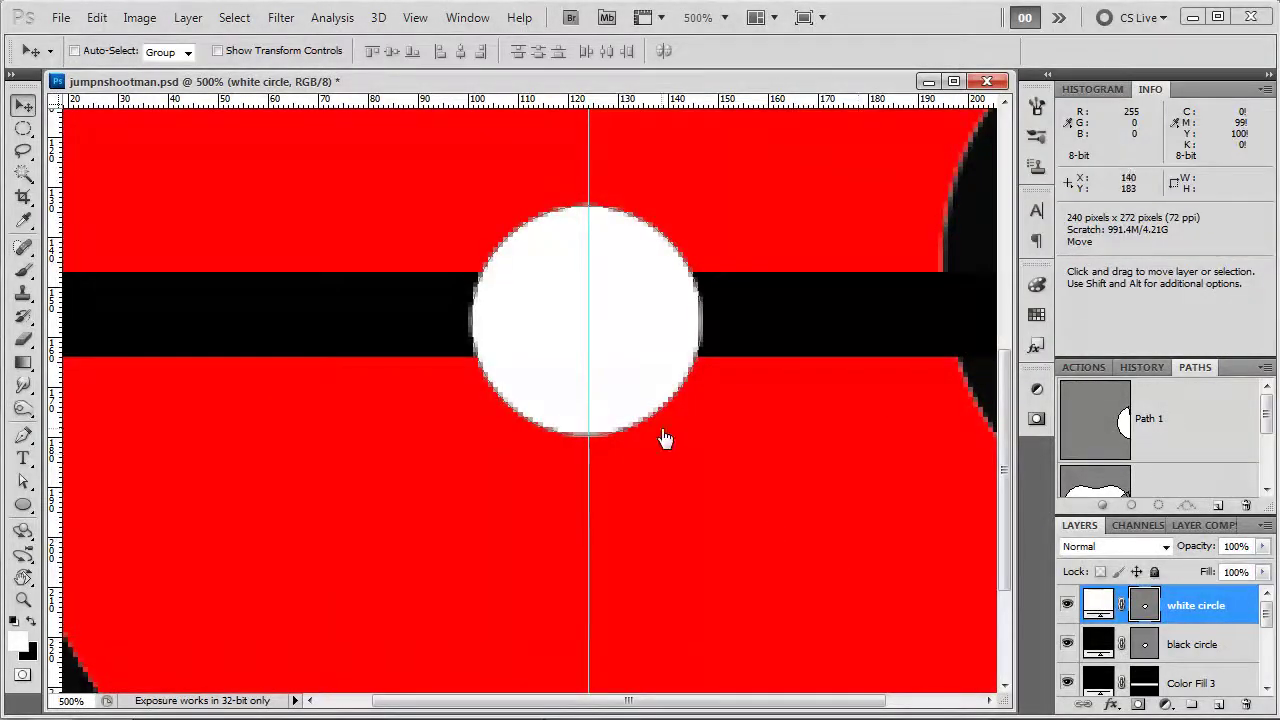
{"action": "key", "text": "ctrl+t"}
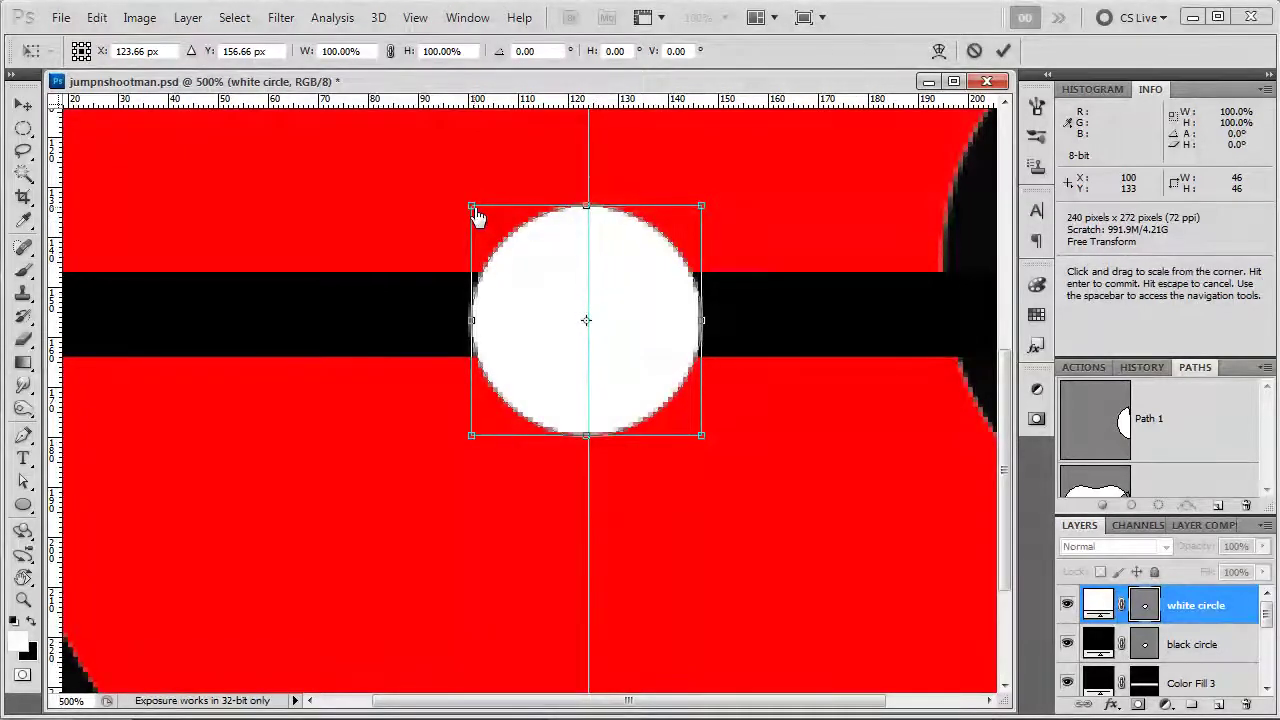
{"action": "left_click_drag", "start_coordinate": [479, 218], "coordinate": [512, 245]}
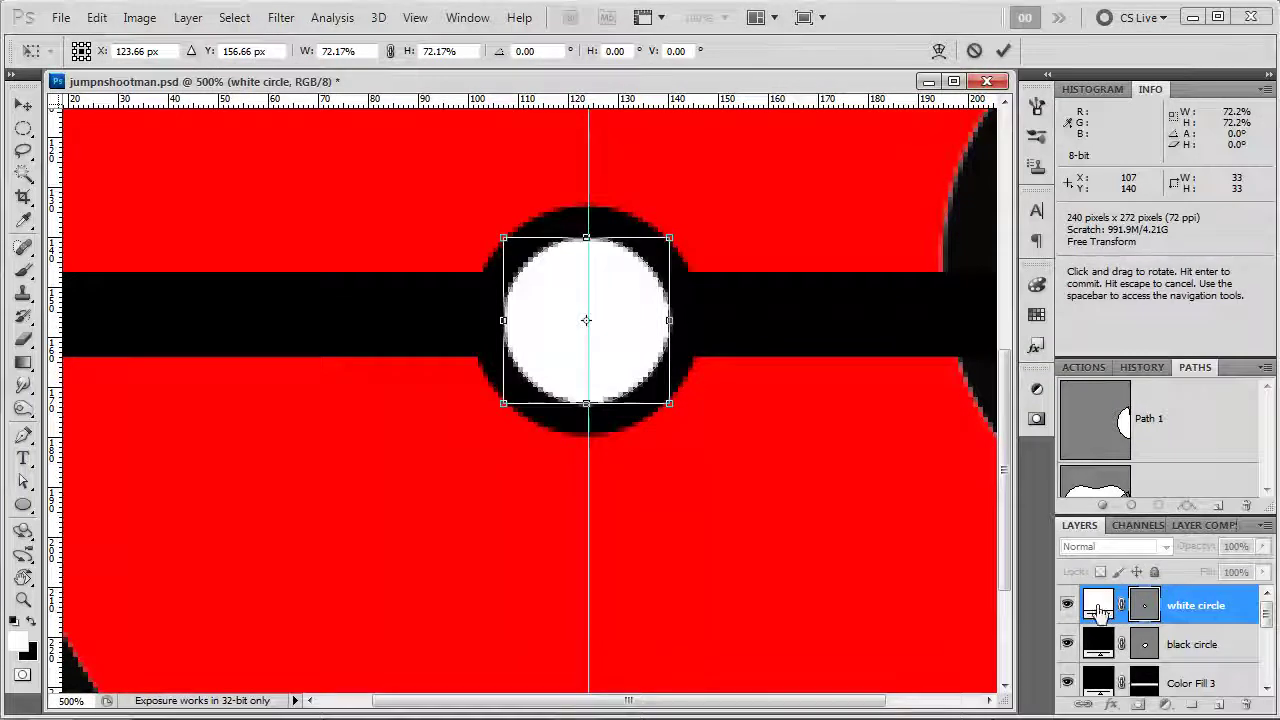
{"action": "key", "text": "Return"}
Bring the original logo on Layer 1 above the white circle for comparison, and hide it
{"action": "left_click_drag", "start_coordinate": [1097, 607], "coordinate": [1175, 606]}
{"action": "left_click", "coordinate": [1068, 605]}
{"action": "left_click", "coordinate": [1068, 605]}
{"action": "left_click_drag", "start_coordinate": [1195, 546], "coordinate": [1148, 567]}
{"action": "left_click", "coordinate": [1068, 605]}
Duplicate the white circle layer and scale the copy down around its centre into a smaller inner circle
{"action": "left_click", "coordinate": [1208, 652]}
{"action": "key", "text": "ctrl+j"}
{"action": "key", "text": "ctrl+t"}
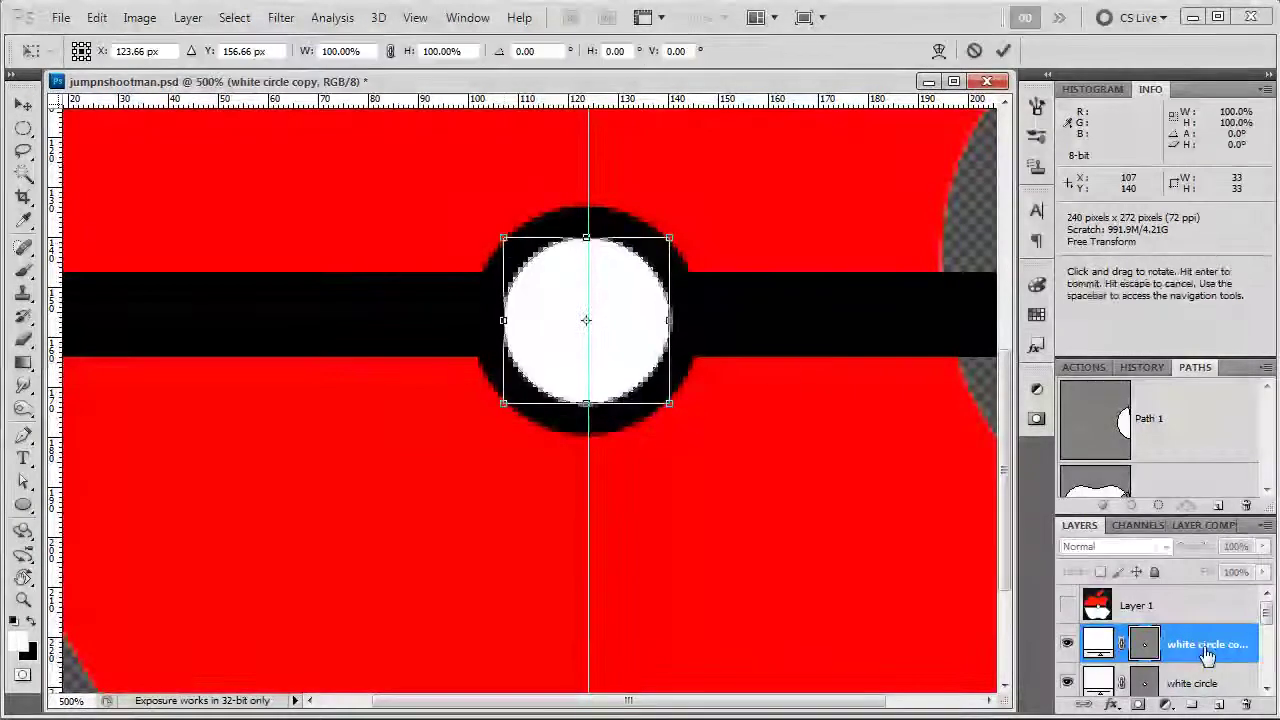
{"action": "left_click_drag", "start_coordinate": [504, 240], "coordinate": [532, 267]}
{"action": "key", "text": "Return"}
Add a thin black Stroke layer style around the inner white circle copy
{"action": "key", "text": "h"}
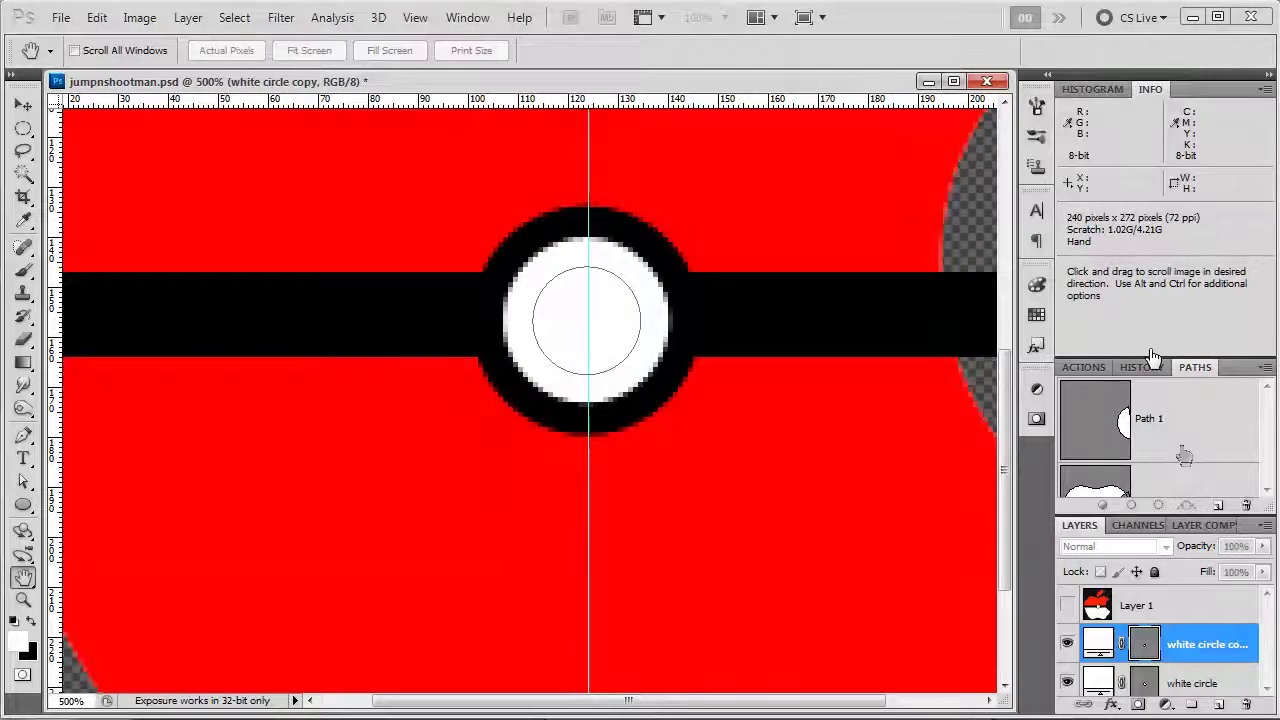
{"action": "double_click", "coordinate": [1235, 655]}
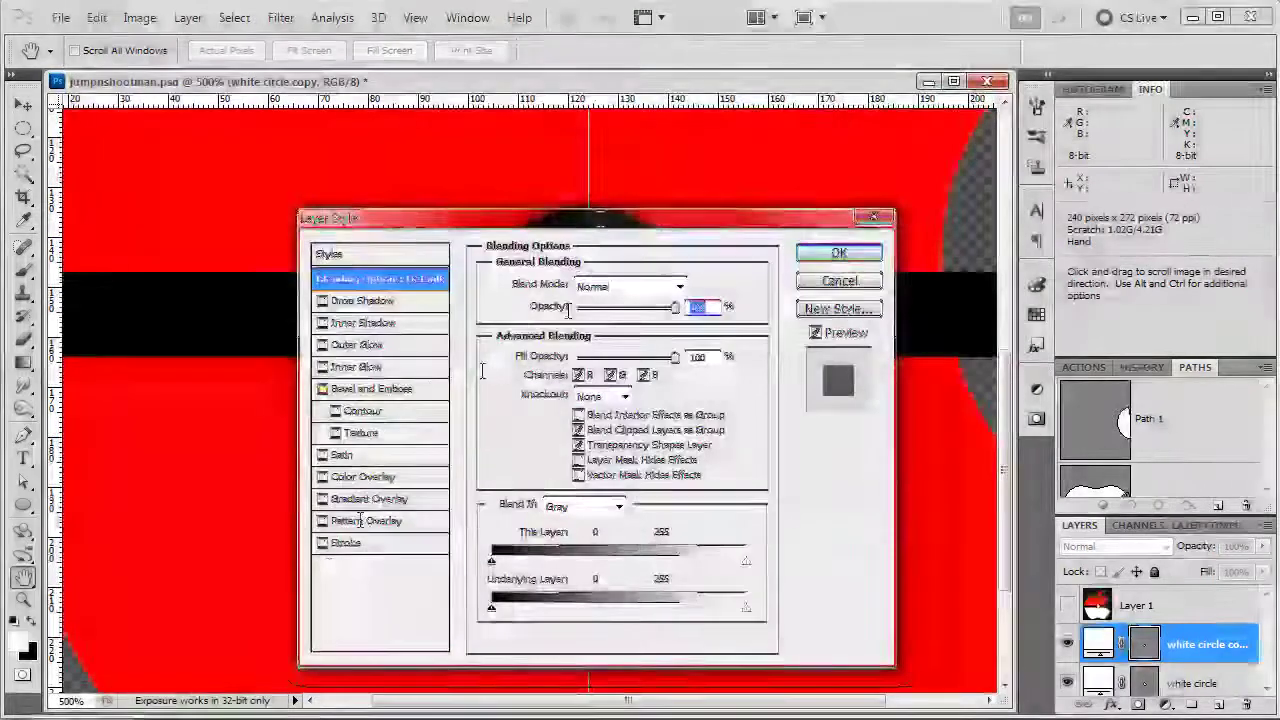
{"action": "left_click_drag", "start_coordinate": [678, 213], "coordinate": [298, 189]}
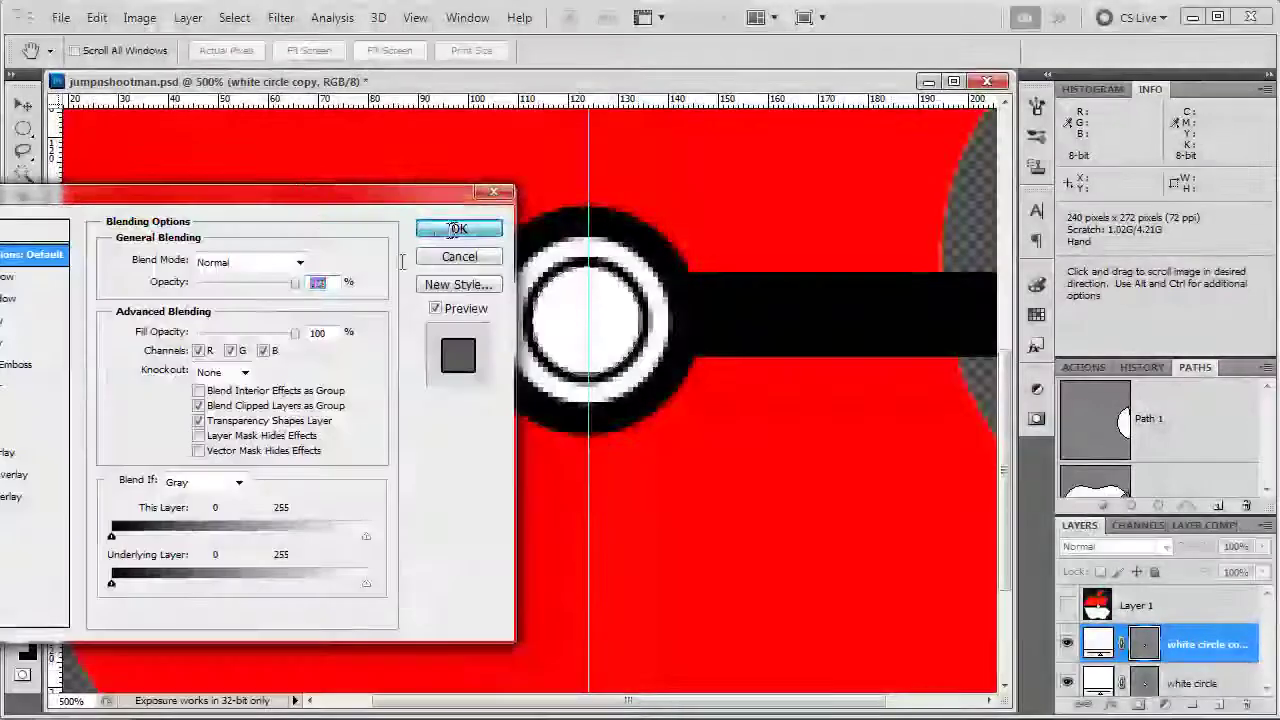
{"action": "left_click", "coordinate": [456, 229]}
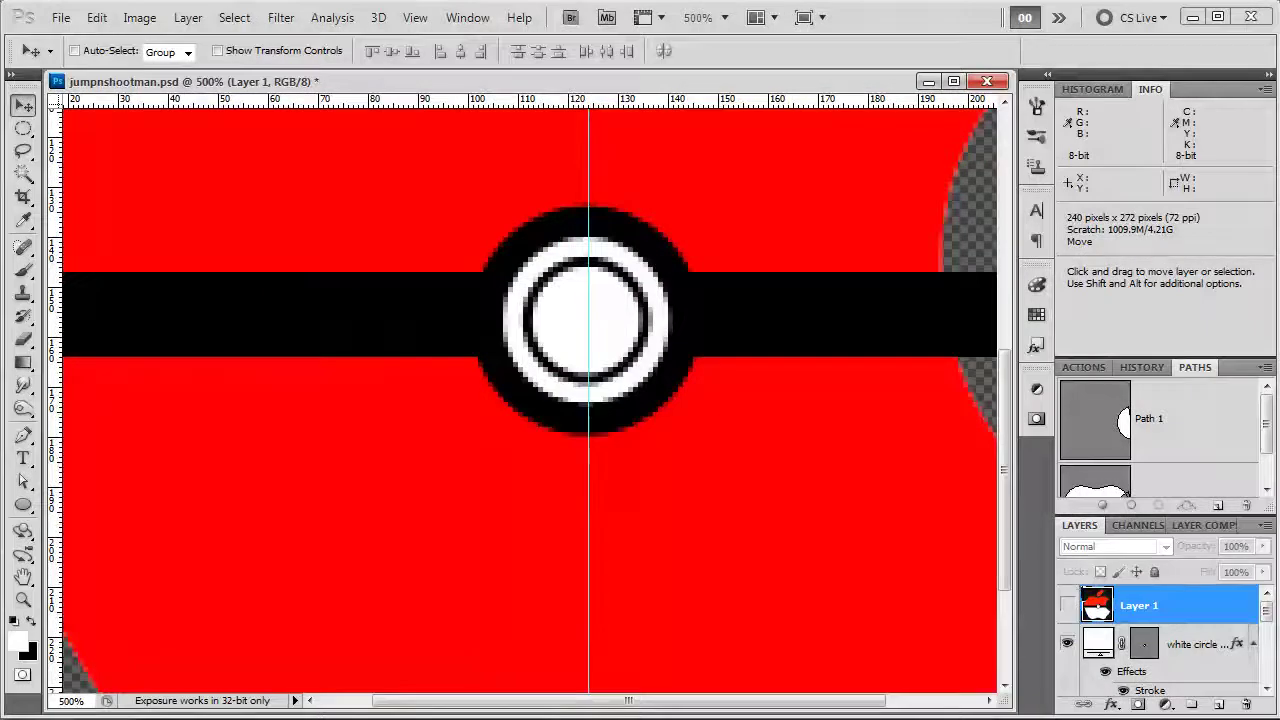
Add a white solid color fill layer directly above Color Fill 2 and fill its layer mask with black
{"action": "key", "text": "ctrl+minus"}
{"action": "key", "text": "ctrl+minus"}
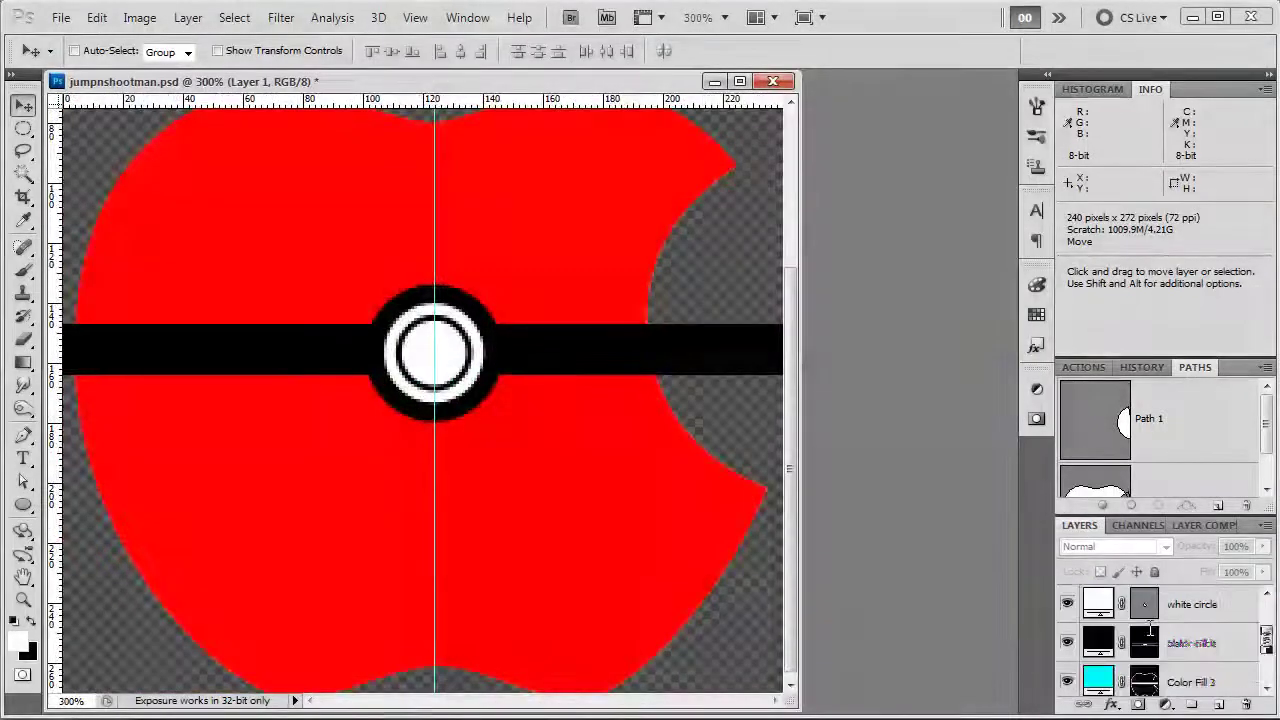
{"action": "scroll", "coordinate": [1150, 622], "scroll_direction": "down", "scroll_amount": 2}
{"action": "left_click", "coordinate": [1192, 643]}
{"action": "left_click", "coordinate": [1165, 704]}
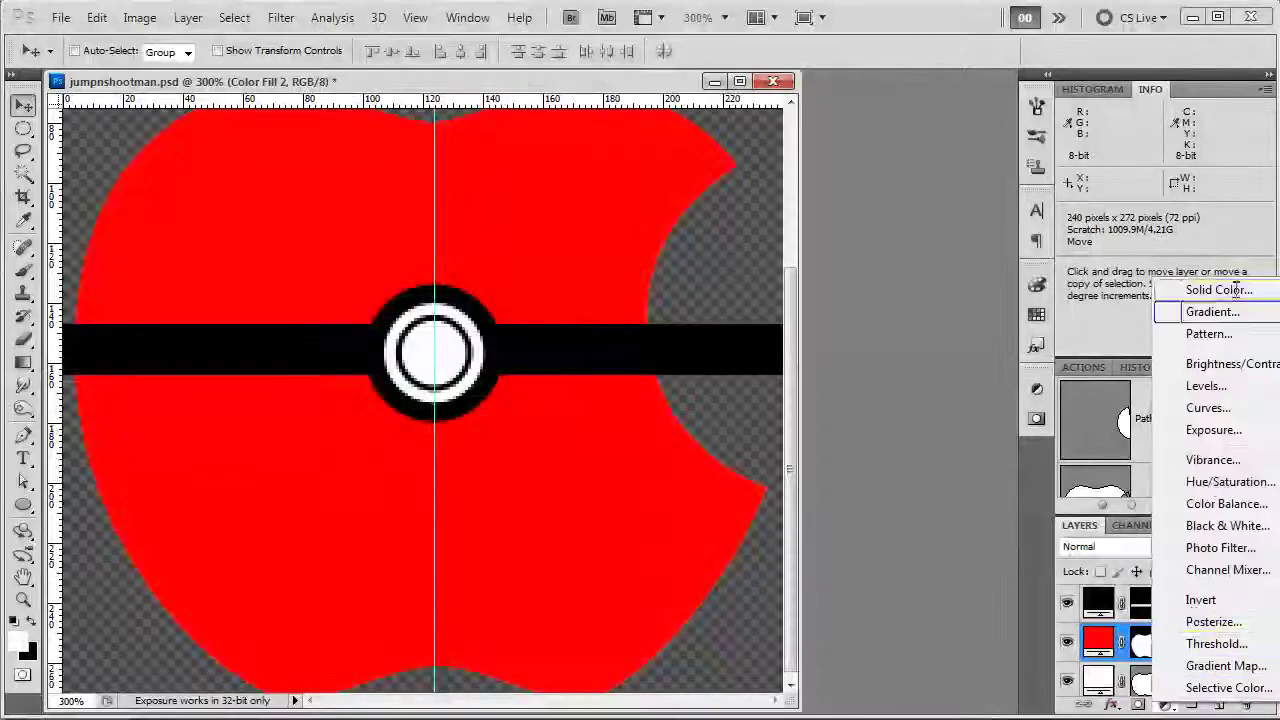
{"action": "left_click", "coordinate": [1236, 290]}
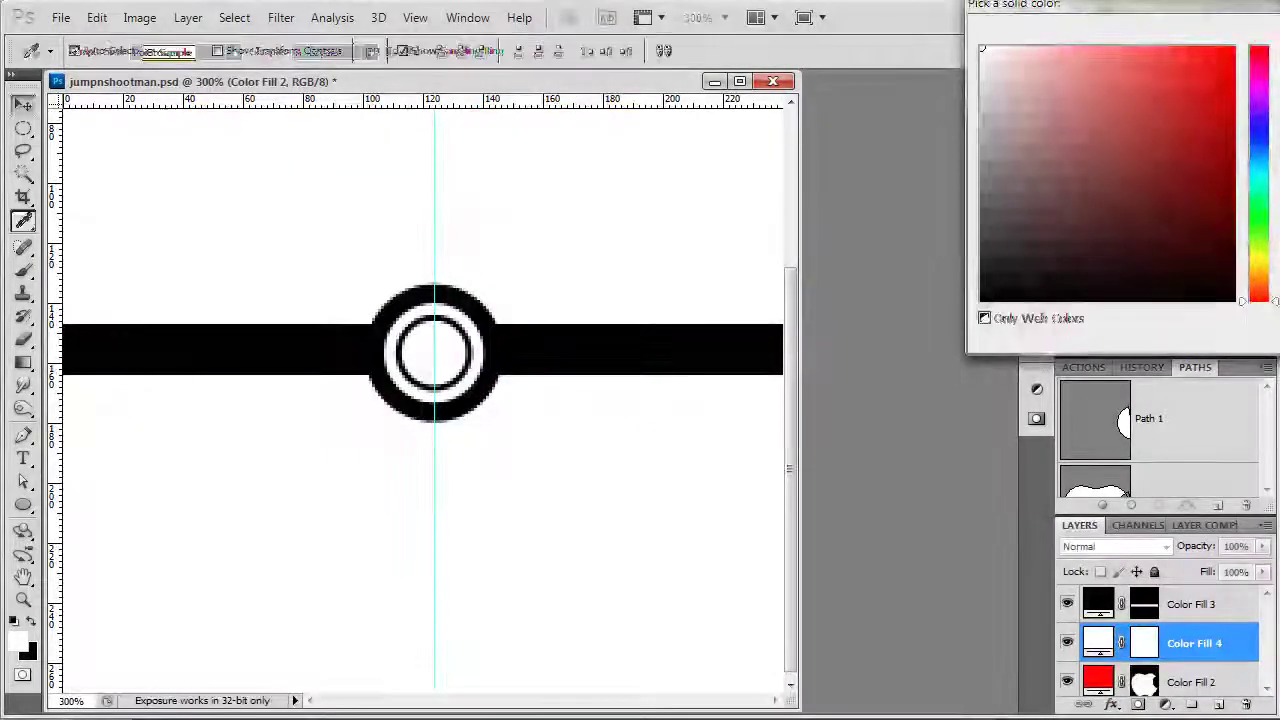
{"action": "key", "text": "Return"}
{"action": "left_click", "coordinate": [1150, 652]}
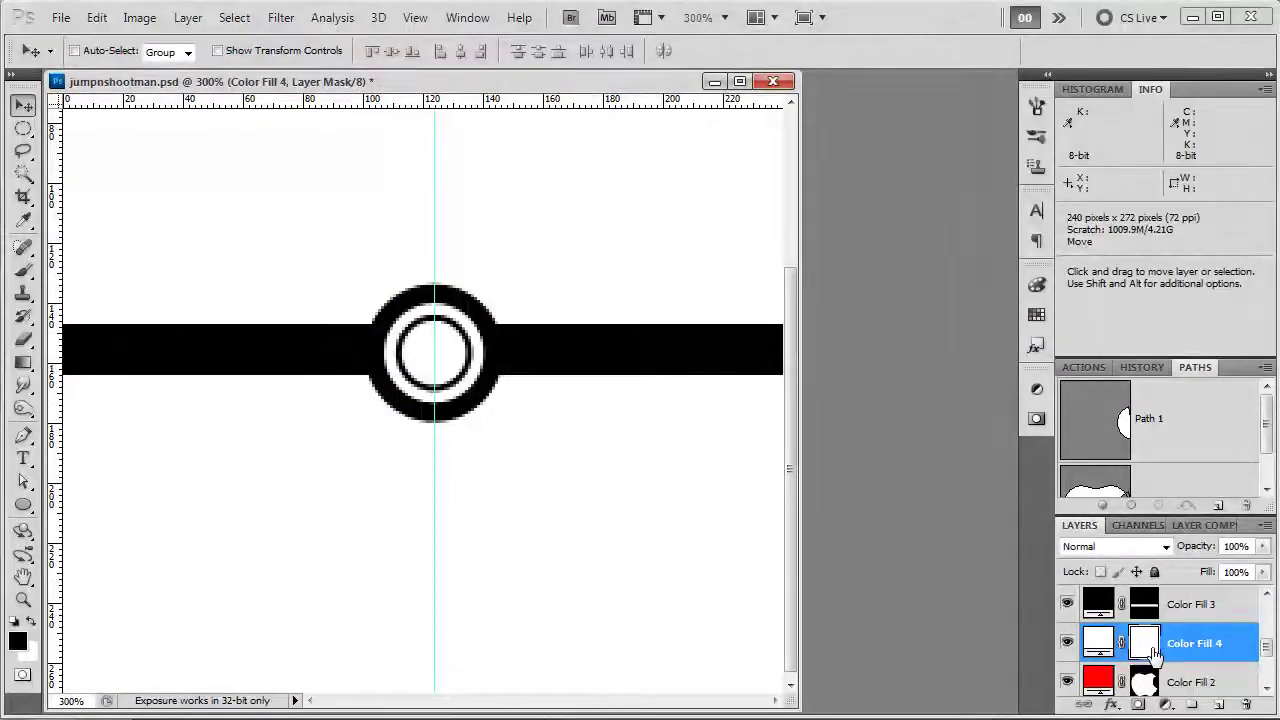
{"action": "key", "text": "alt+BackSpace"}
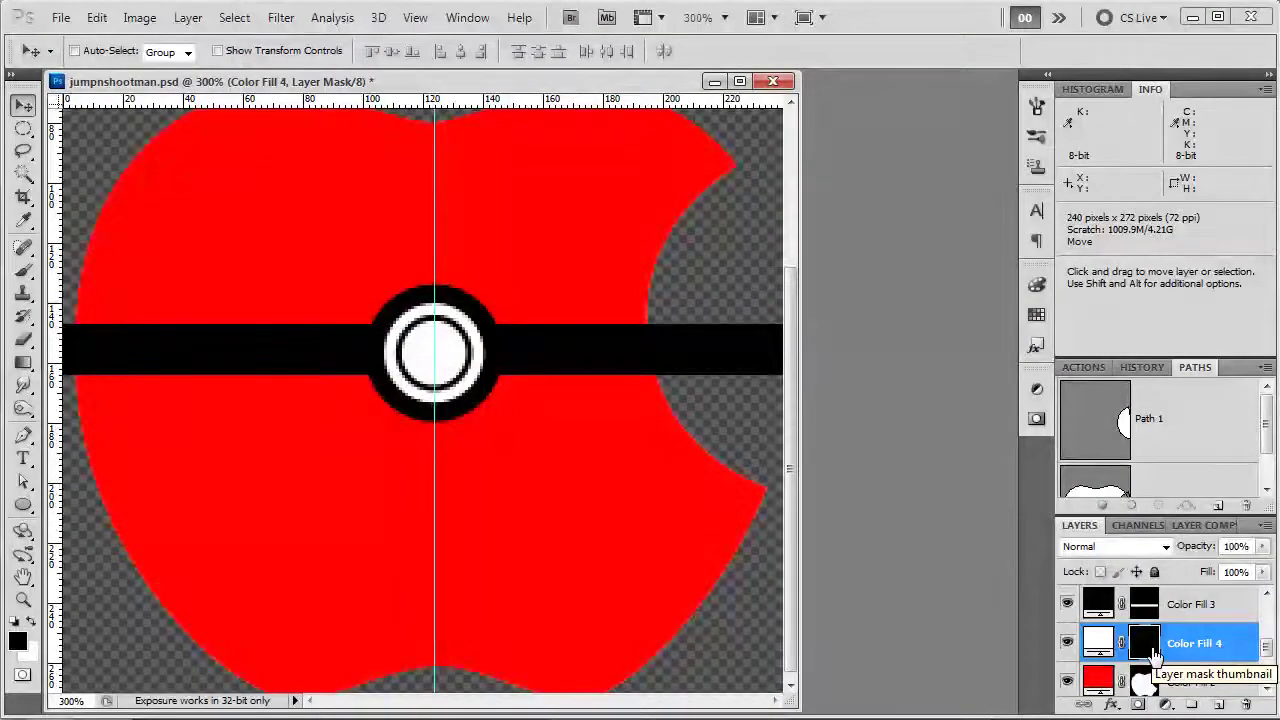
Try an elliptical selection around the lower part of the apple on the new fill layer's mask, and deselect it
{"action": "key", "text": "ctrl+minus"}
{"action": "key", "text": "m"}
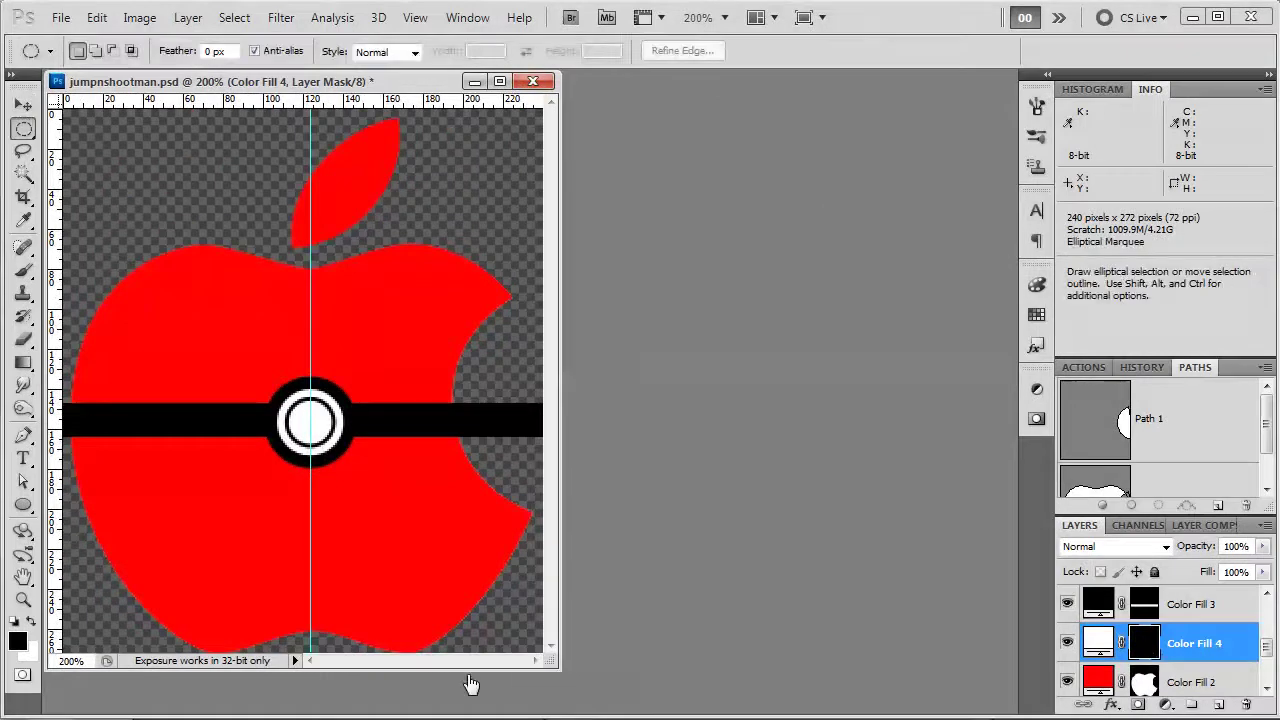
{"action": "left_click_drag", "start_coordinate": [558, 669], "coordinate": [765, 719]}
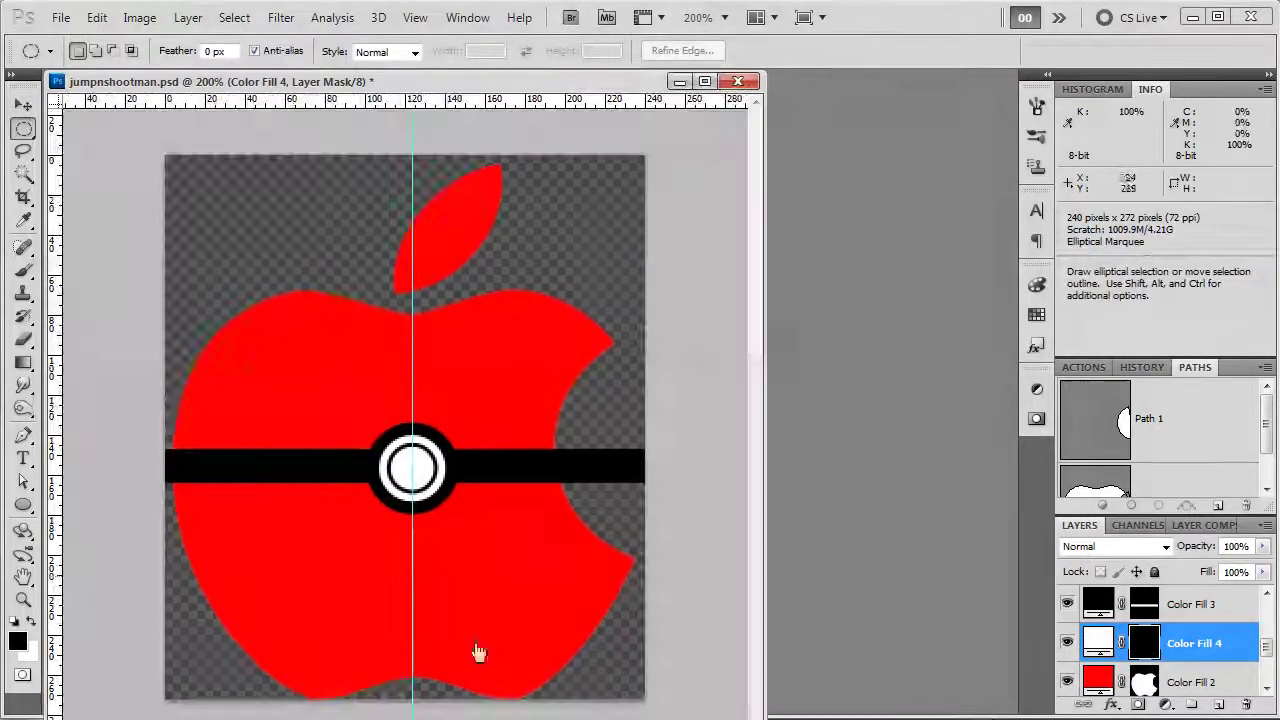
{"action": "left_click_drag", "start_coordinate": [162, 491], "coordinate": [464, 685]}
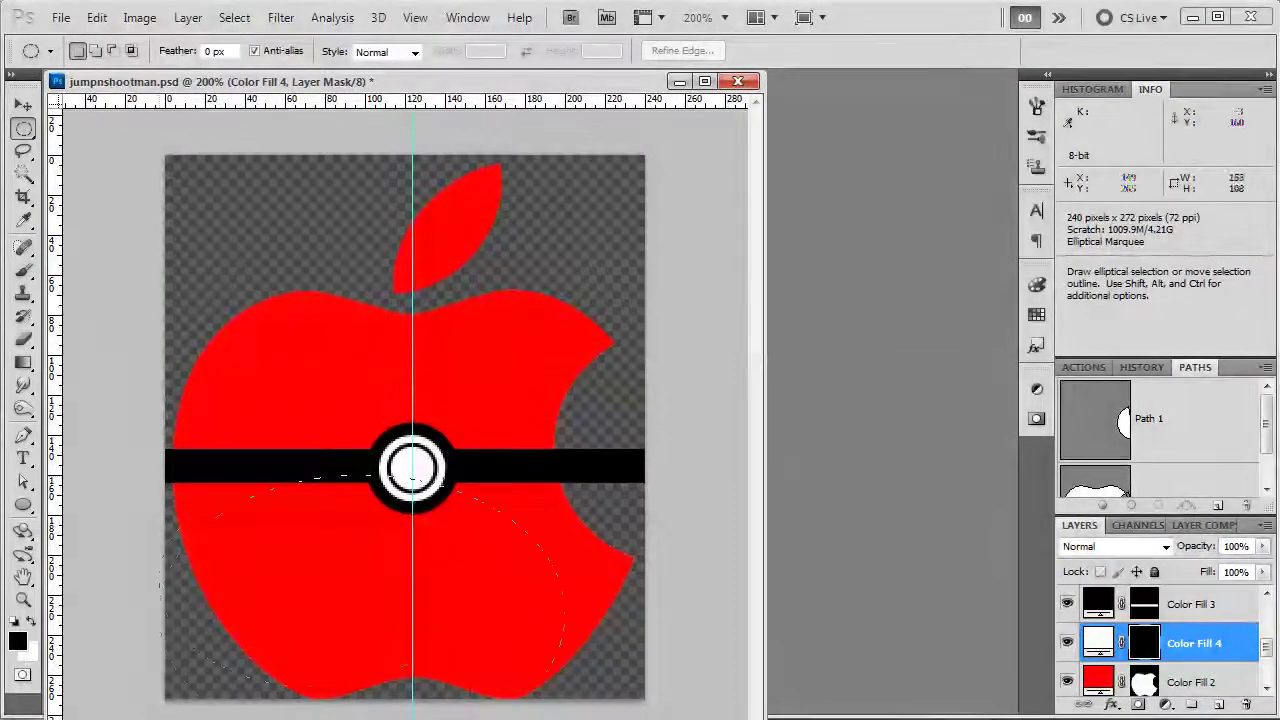
{"action": "left_click_drag", "start_coordinate": [567, 719], "coordinate": [589, 719]}
{"action": "key", "text": "ctrl+d"}
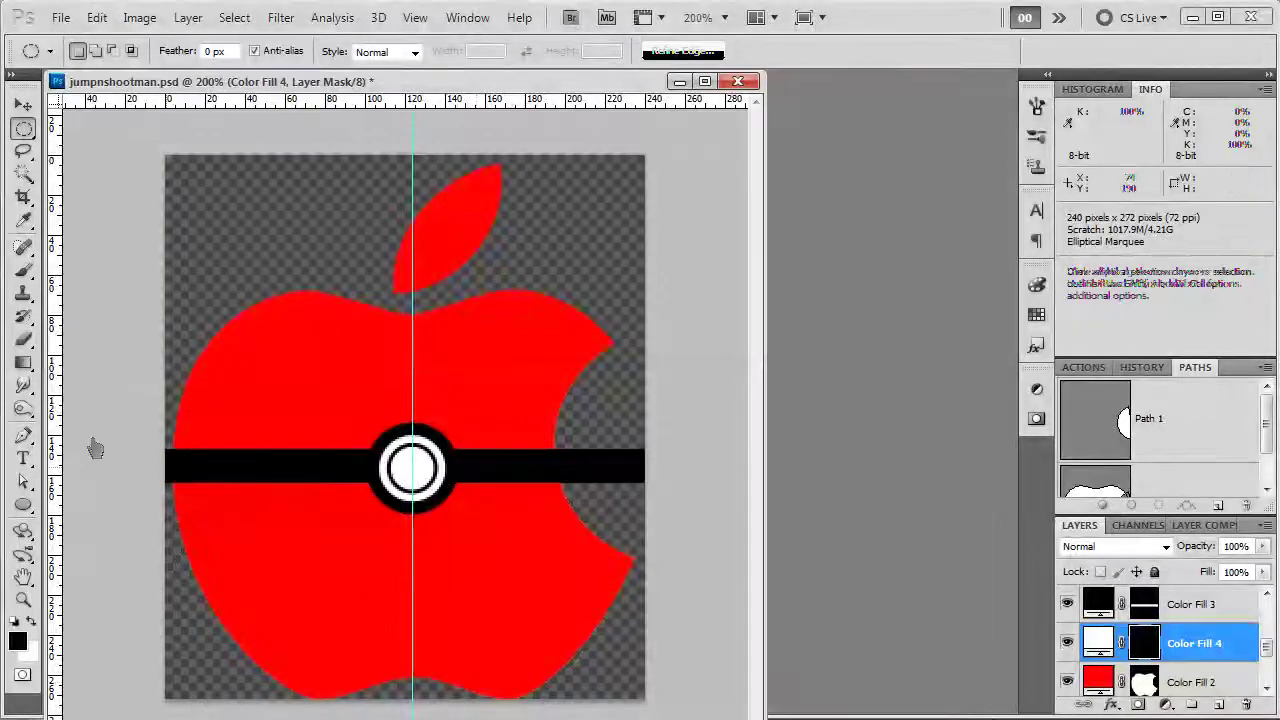
Reveal the white fill over the full-width lower 112 px via a rectangular selection on its mask, and clip it to Color Fill 2
{"action": "left_click", "coordinate": [24, 128]}
{"action": "left_click", "coordinate": [100, 126]}
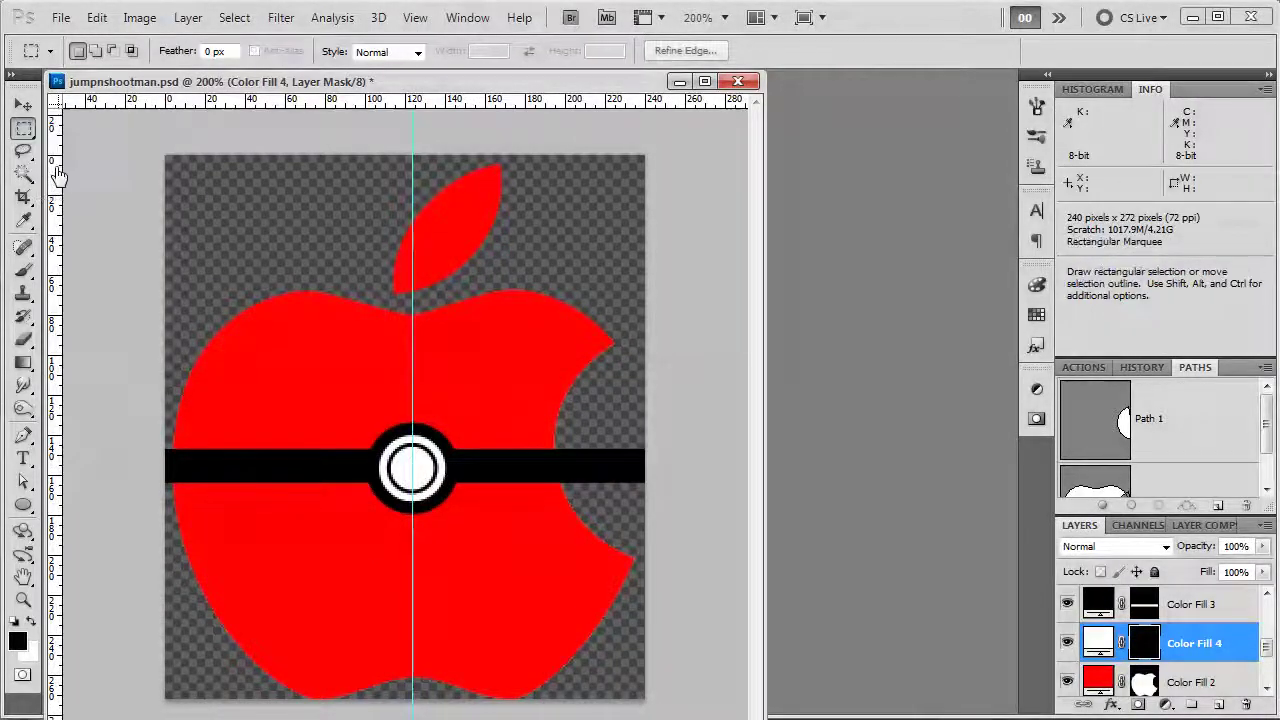
{"action": "left_click_drag", "start_coordinate": [519, 662], "coordinate": [660, 719]}
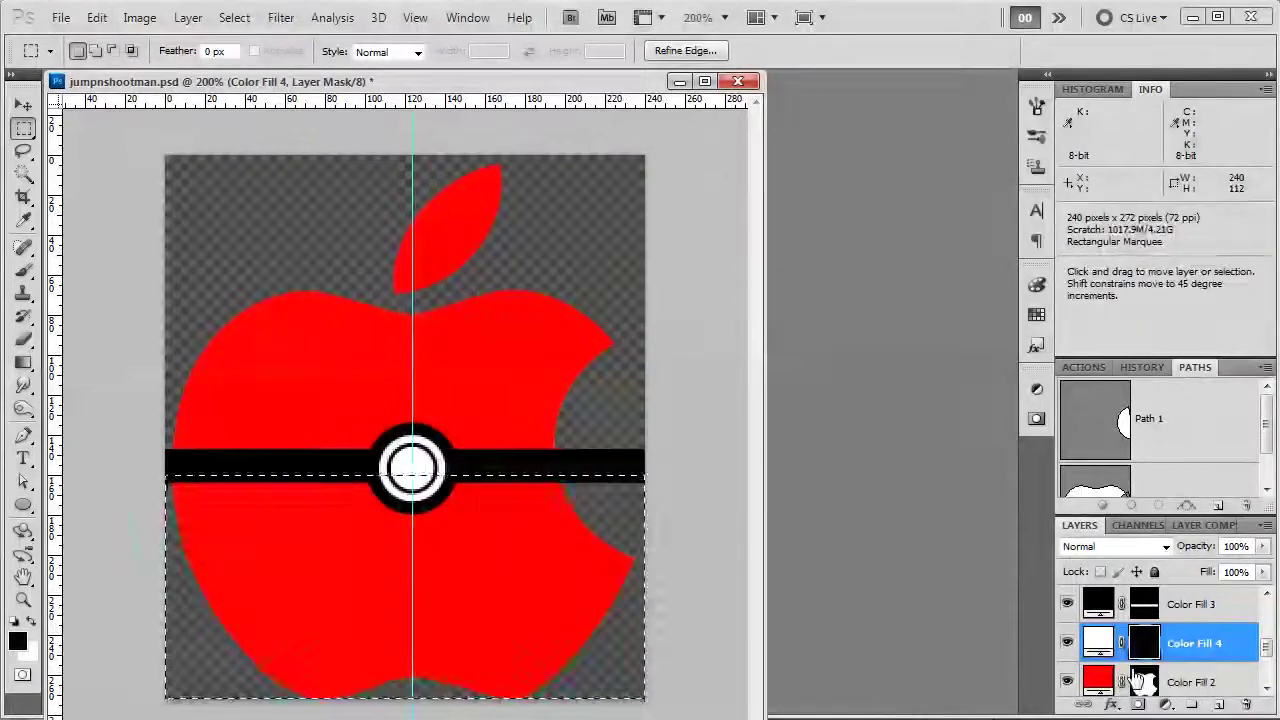
{"action": "key", "text": "ctrl+BackSpace"}
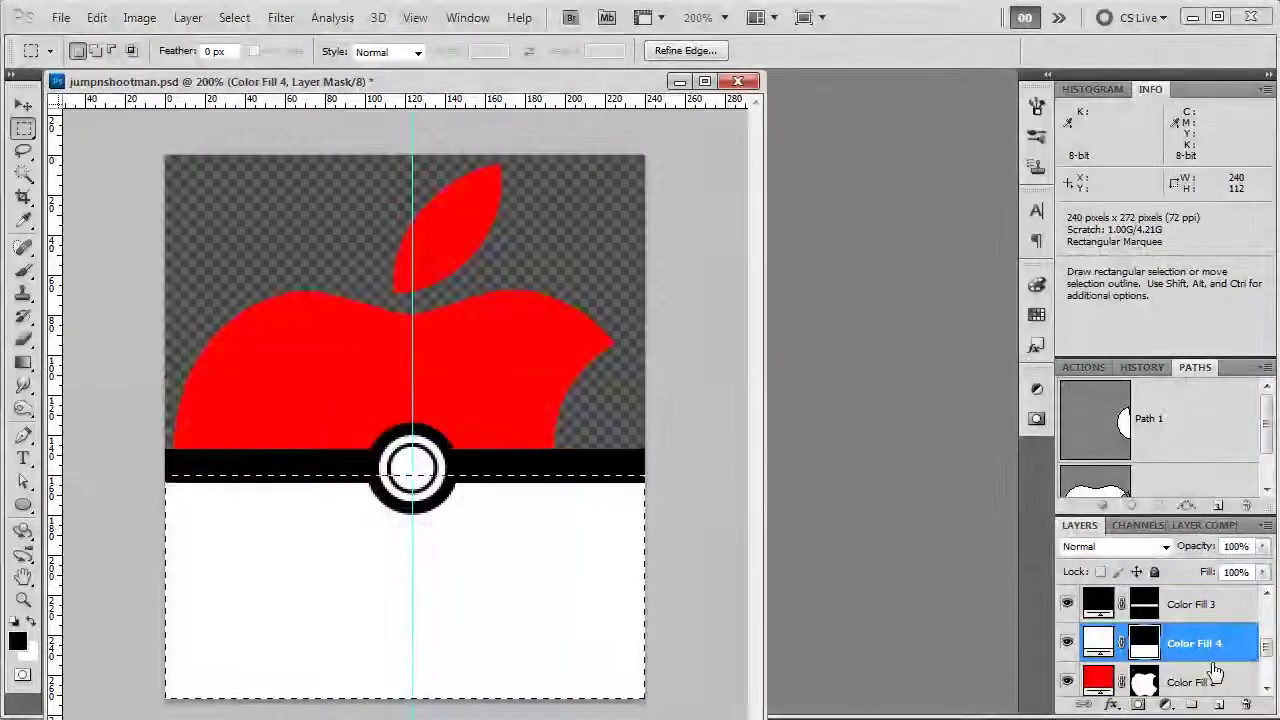
{"action": "key", "text": "alt"}
{"action": "key", "text": "ctrl"}
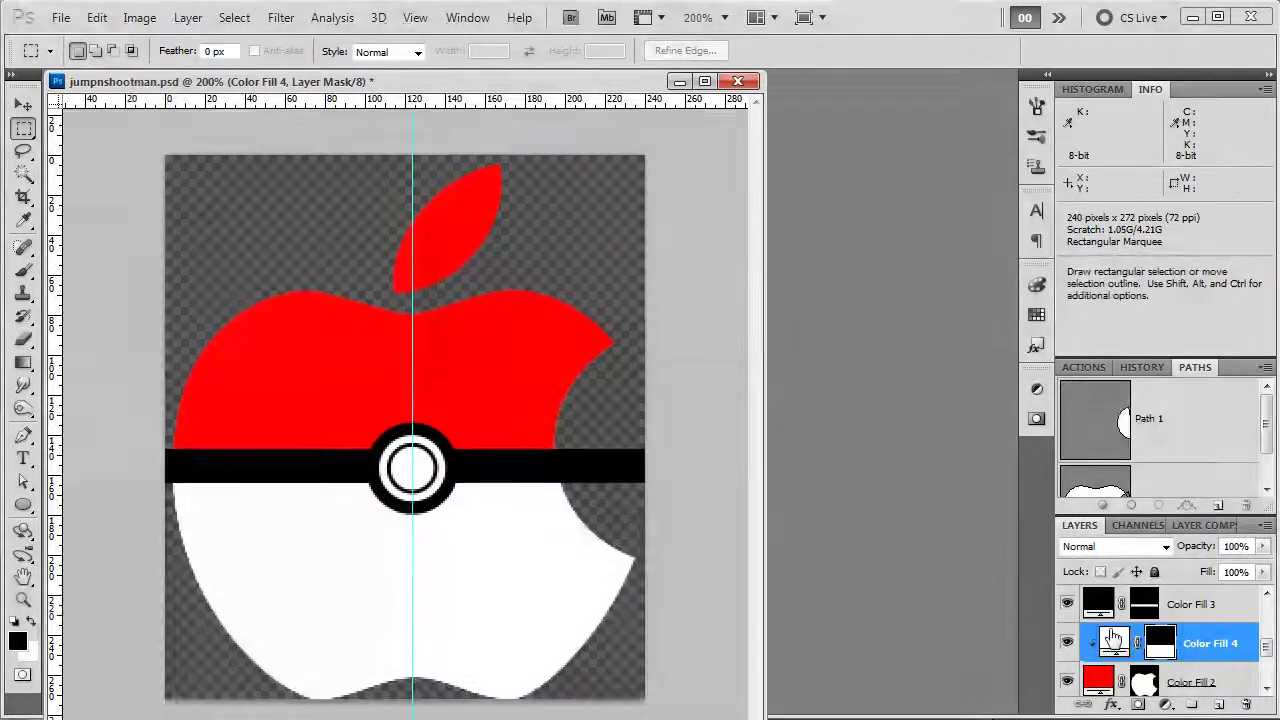
Toggle the visibility of the reference Layer 1 to compare the white lower half with the original logo
{"action": "scroll", "coordinate": [1140, 630], "scroll_direction": "down", "scroll_amount": 5}
{"action": "left_click", "coordinate": [1068, 606]}
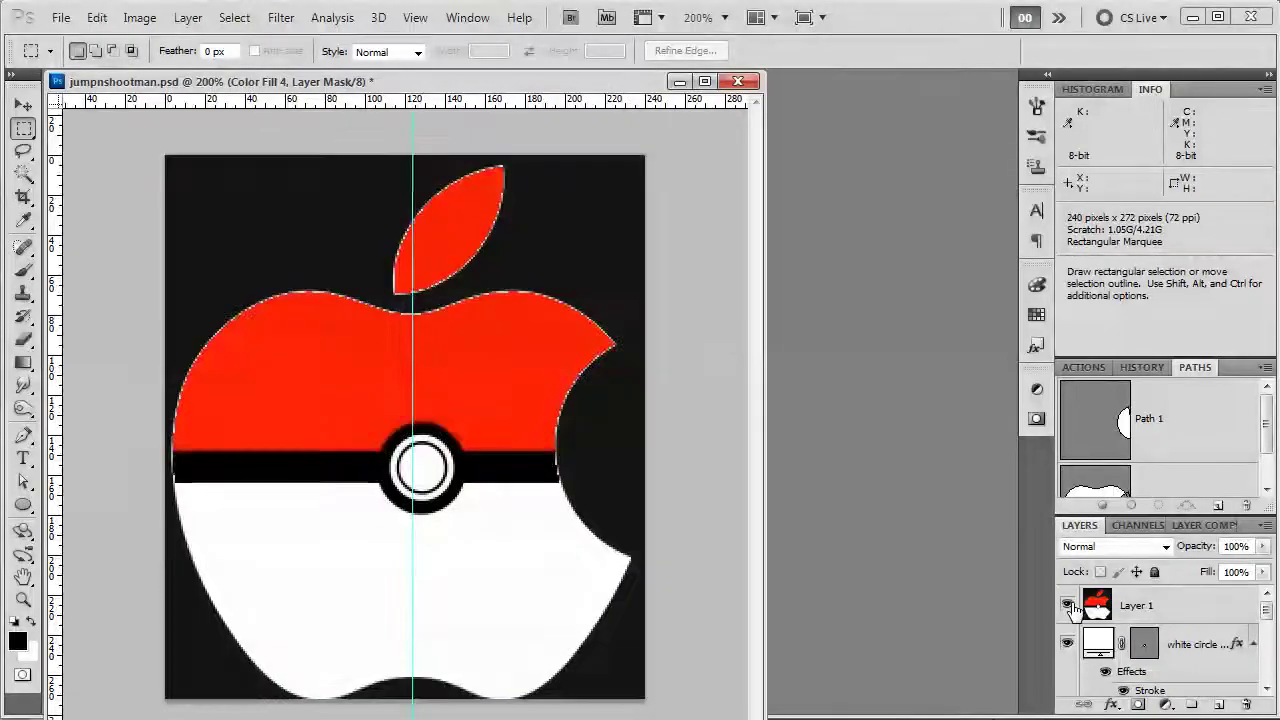
{"action": "left_click", "coordinate": [1068, 606]}
{"action": "left_click", "coordinate": [1068, 606]}
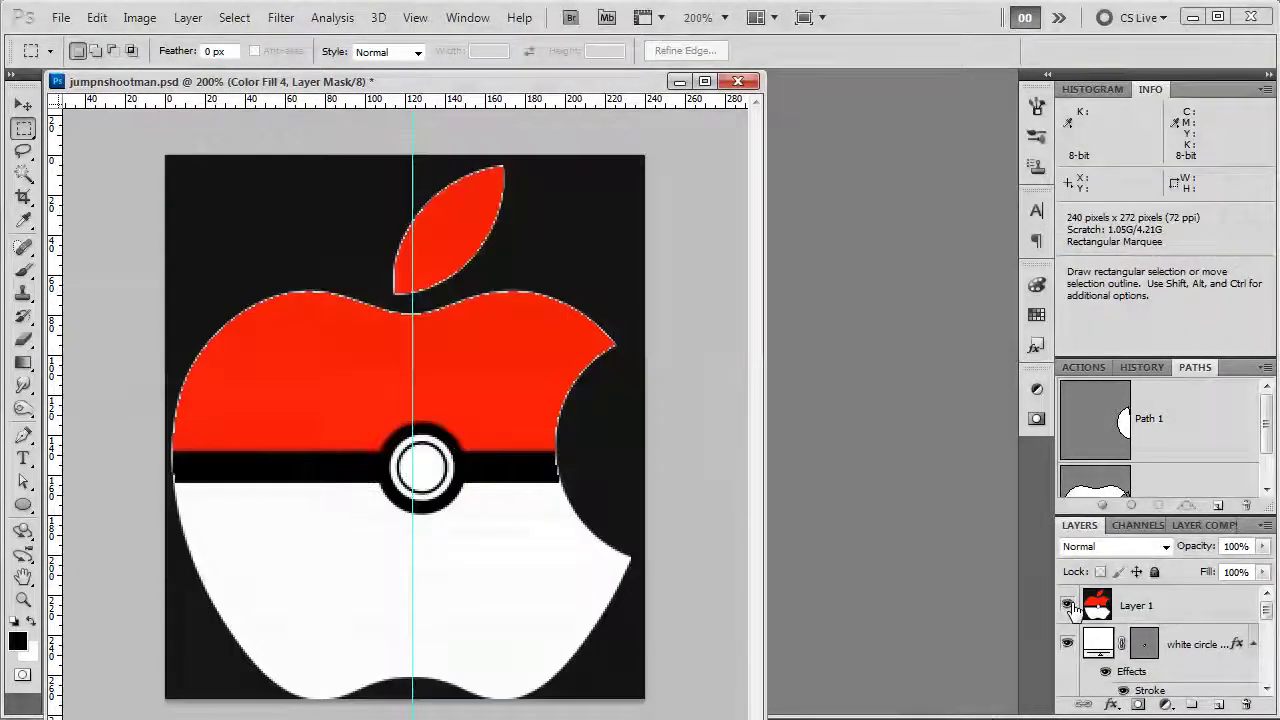
Clip the black band layer Color Fill 3 to the apple shape beneath it
{"action": "scroll", "coordinate": [1200, 680], "scroll_direction": "down", "scroll_amount": 3}
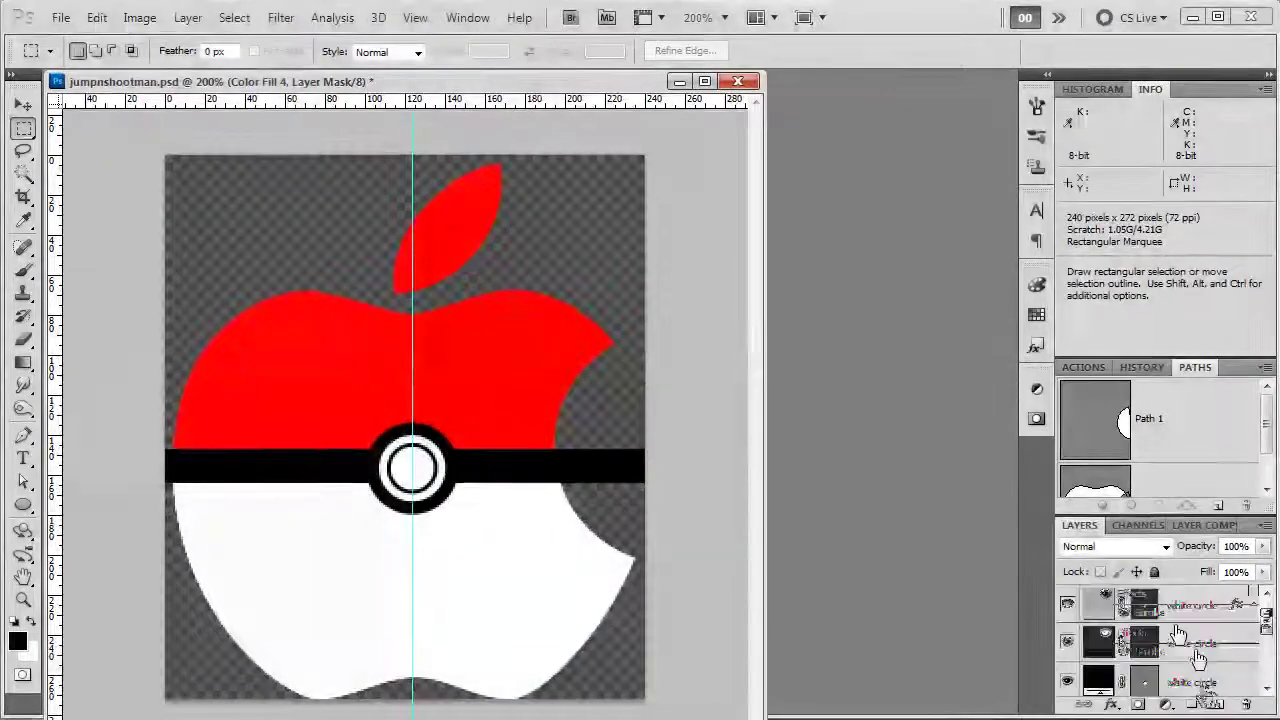
{"action": "left_click", "coordinate": [1182, 643]}
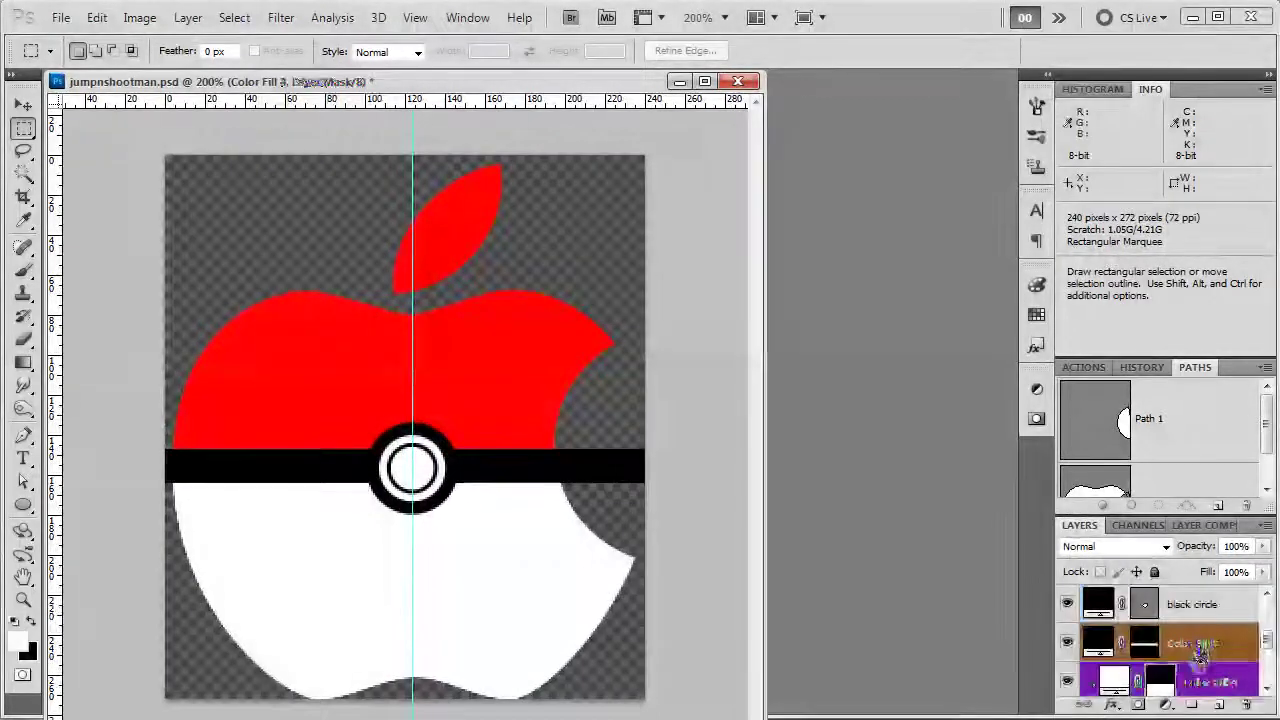
{"action": "scroll", "coordinate": [1200, 635], "scroll_direction": "down", "scroll_amount": 1}
{"action": "left_click", "coordinate": [1213, 628], "text": "alt"}
Compare the clipped band and the whole rebuilt logo with the reference by toggling Layer 1, leaving it hidden
{"action": "scroll", "coordinate": [1065, 610], "scroll_direction": "up", "scroll_amount": 5}
{"action": "left_click", "coordinate": [1067, 607]}
{"action": "left_click", "coordinate": [1067, 607]}
{"action": "left_click", "coordinate": [1067, 607]}
{"action": "left_click", "coordinate": [1067, 607]}
{"action": "left_click", "coordinate": [1067, 607]}
{"action": "left_click", "coordinate": [1067, 607]}
{"action": "left_click", "coordinate": [1067, 607]}
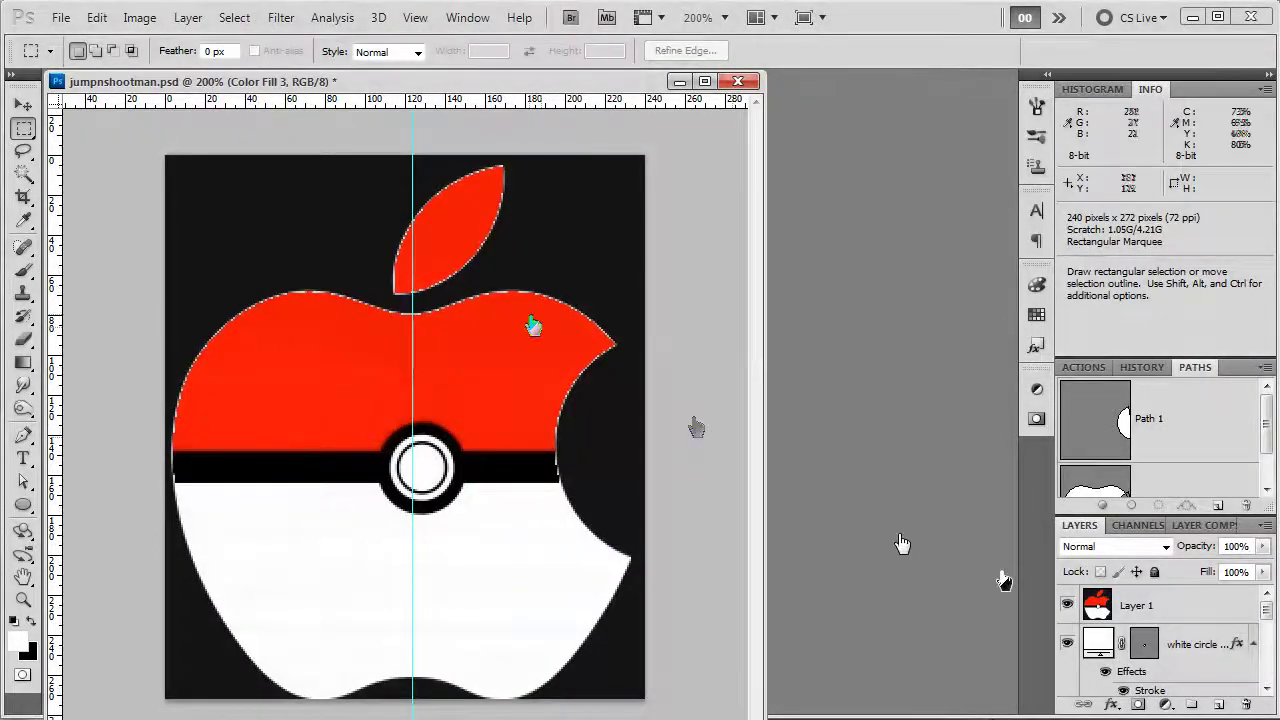
{"action": "left_click", "coordinate": [1067, 605]}
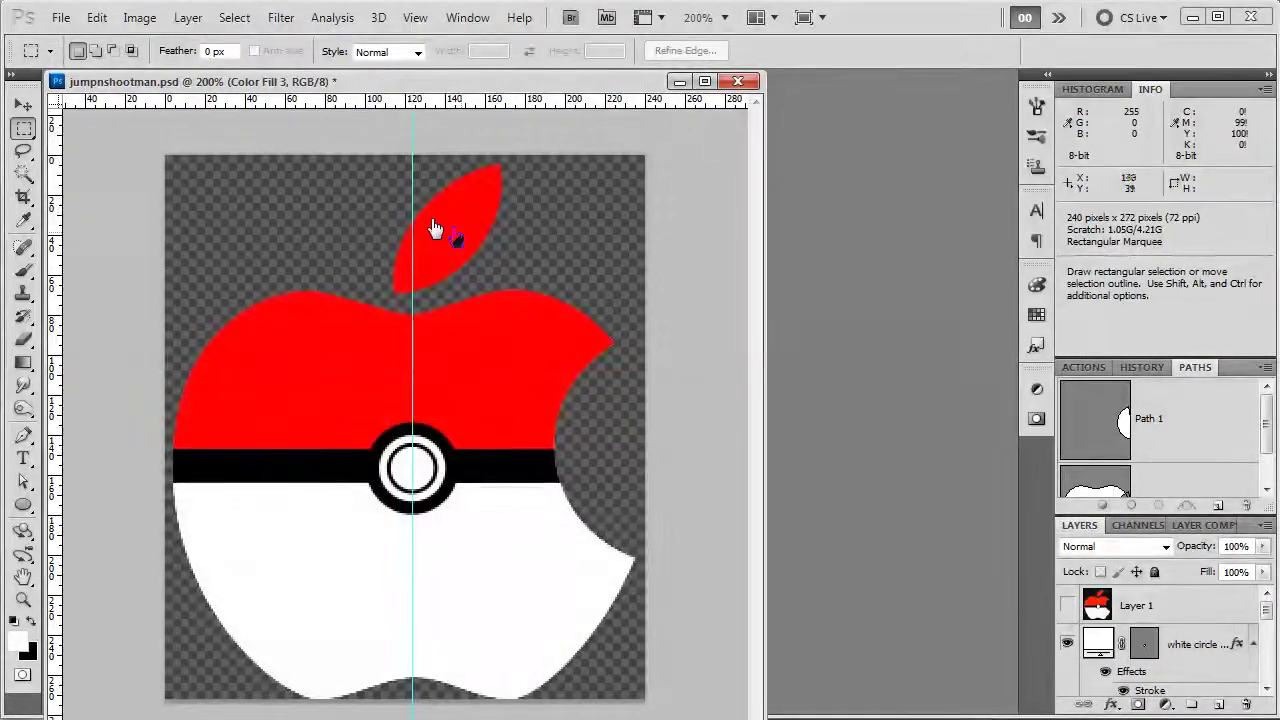
Clear the vertical centre guide from the document
{"action": "key", "text": "v"}
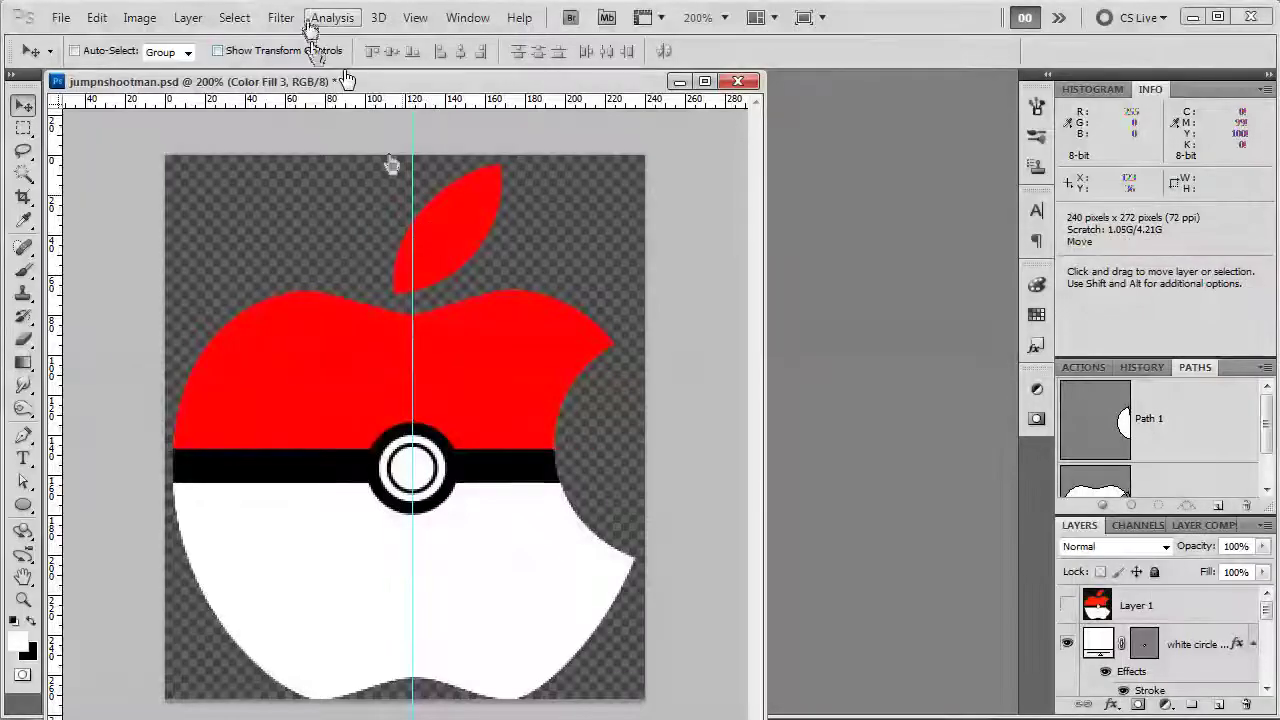
{"action": "left_click", "coordinate": [414, 20]}
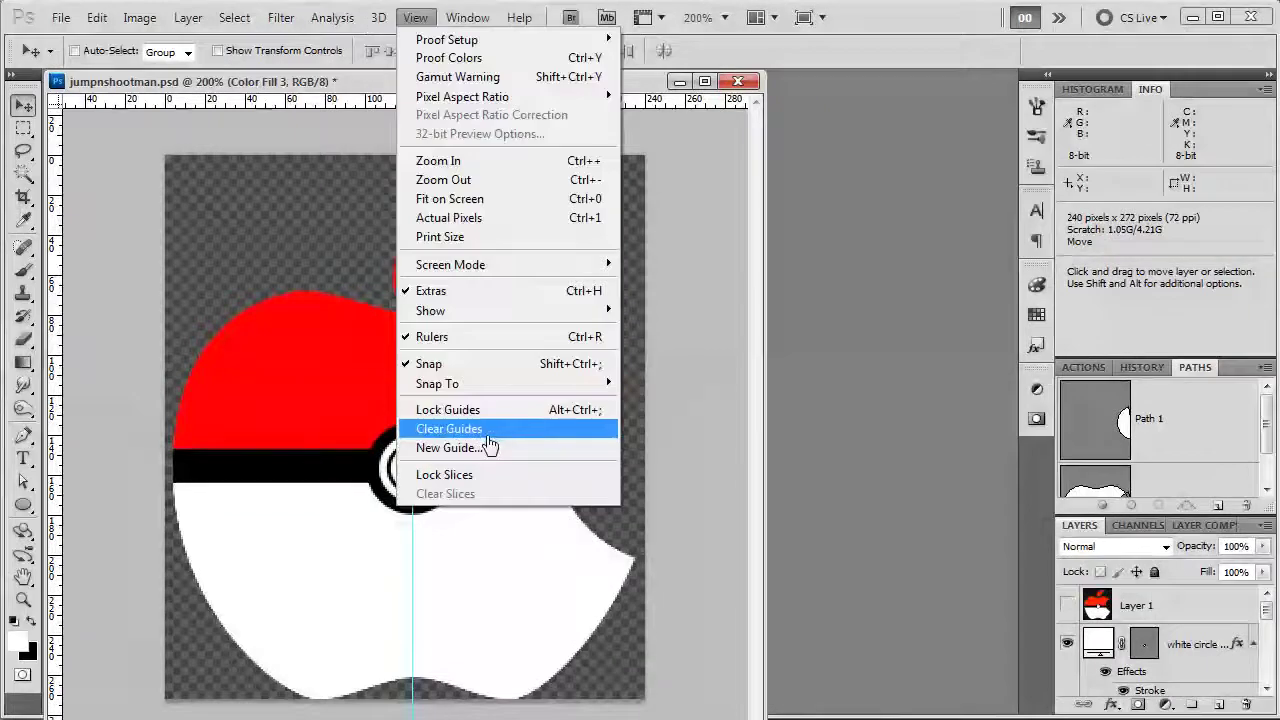
{"action": "left_click", "coordinate": [488, 436]}
{"action": "left_click", "coordinate": [154, 24]}
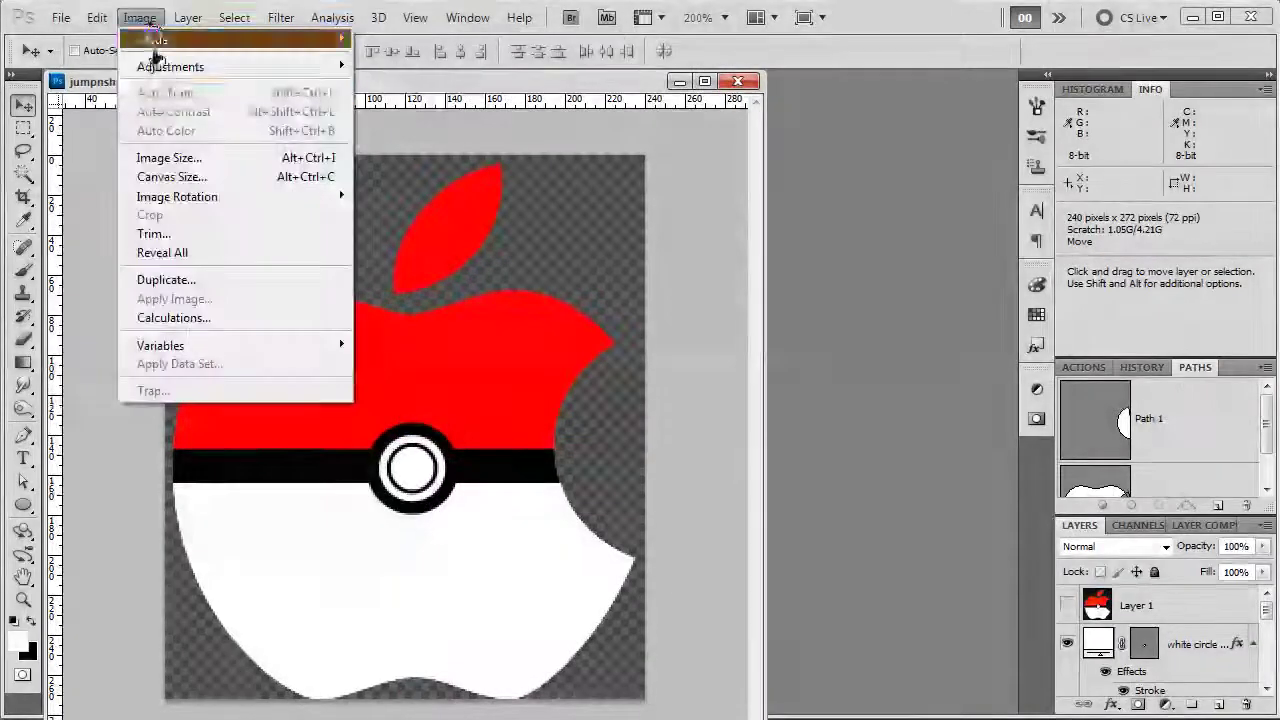
{"action": "mouse_move", "coordinate": [186, 198]}
{"action": "left_click", "coordinate": [170, 158]}
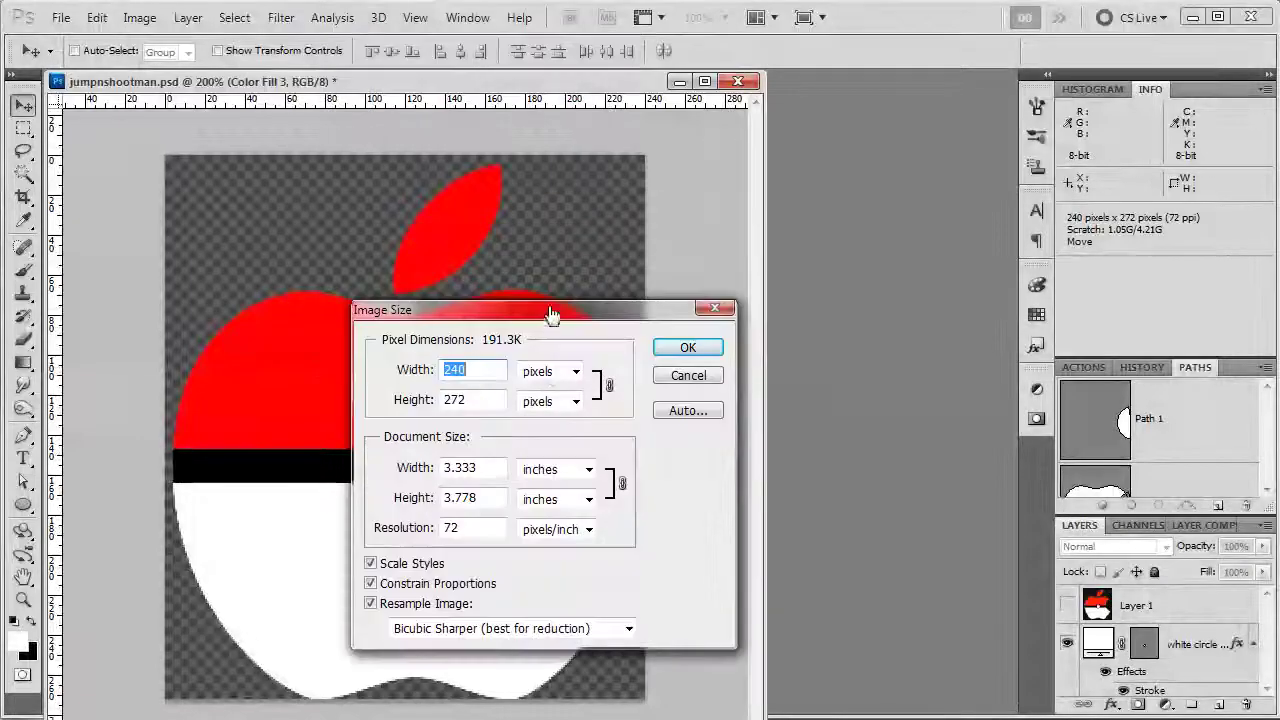
{"action": "left_click", "coordinate": [677, 380]}
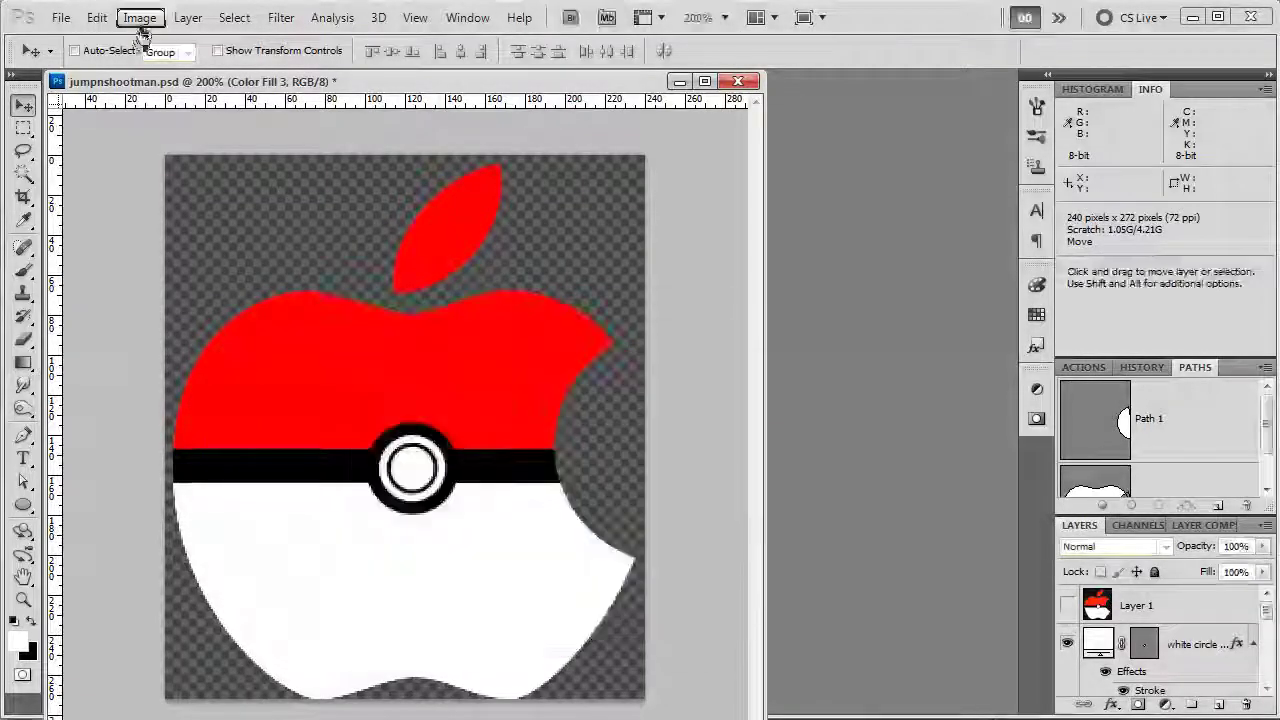
Enlarge the canvas to 2560 by 1600 pixels around the centred logo and fit the whole canvas on screen
{"action": "left_click", "coordinate": [139, 18]}
{"action": "left_click", "coordinate": [175, 177]}
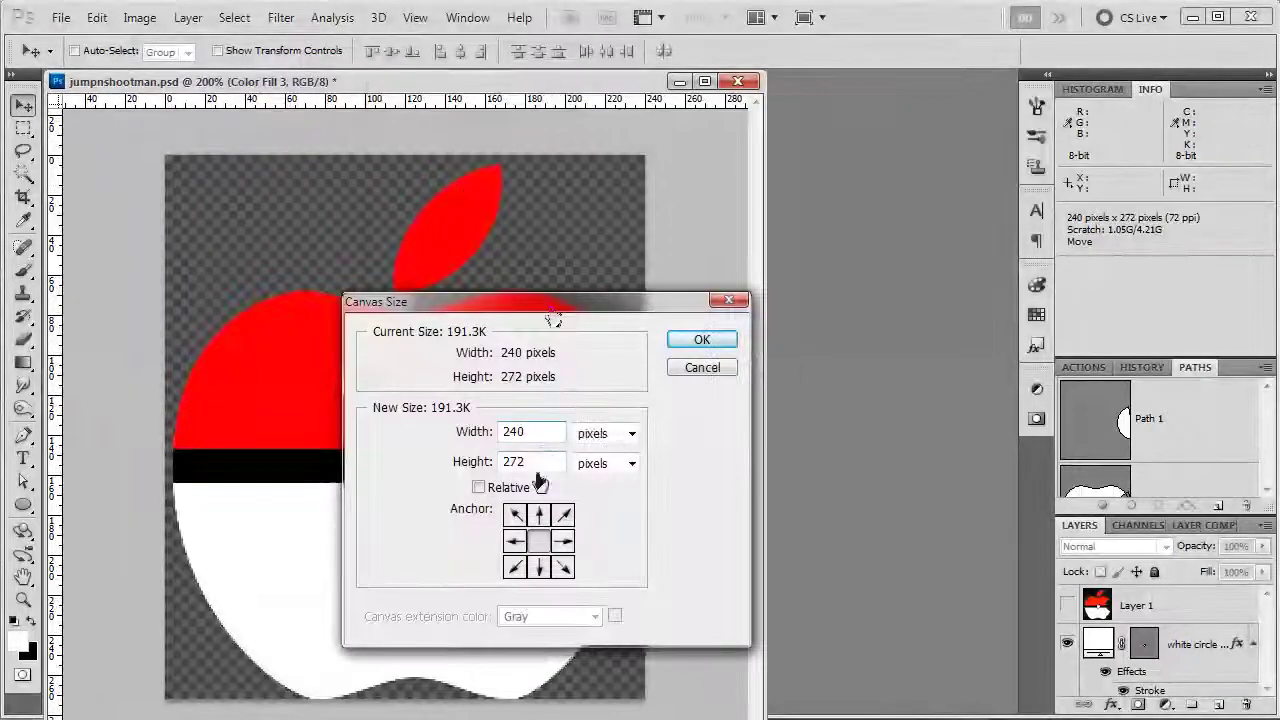
{"action": "type", "text": "25601600"}
{"action": "key", "text": "Return"}
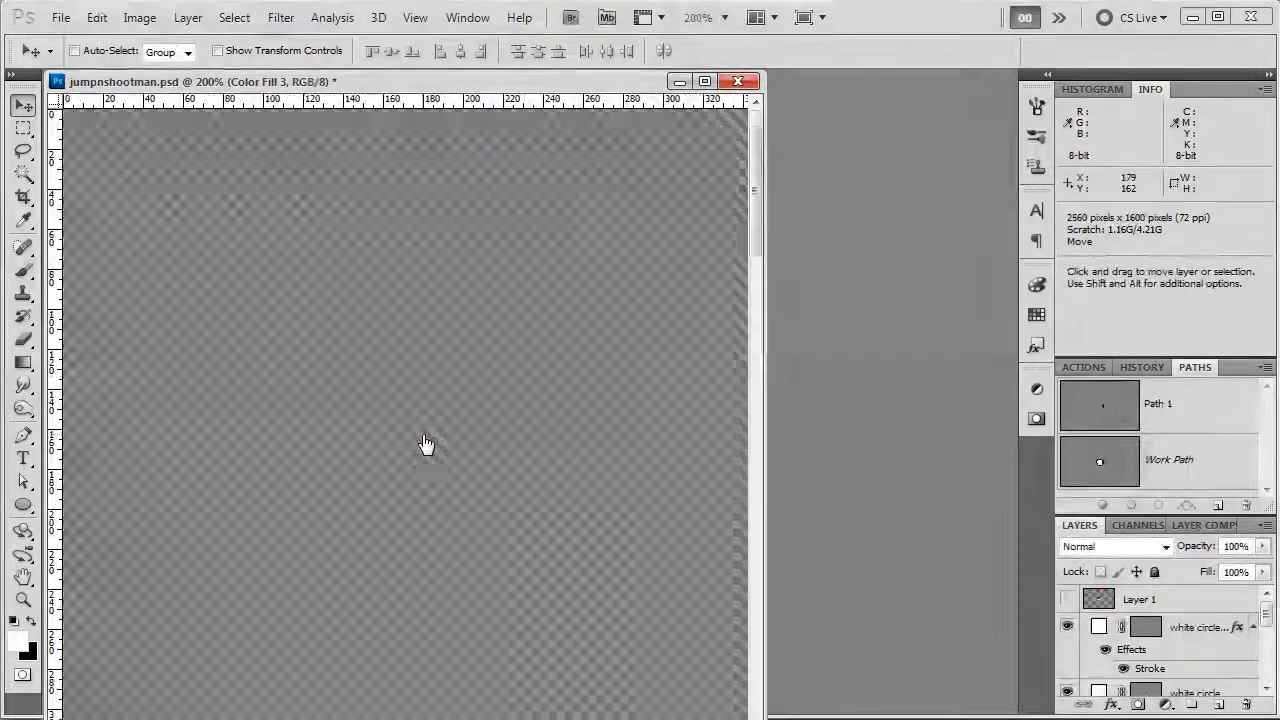
{"action": "key", "text": "ctrl+0"}
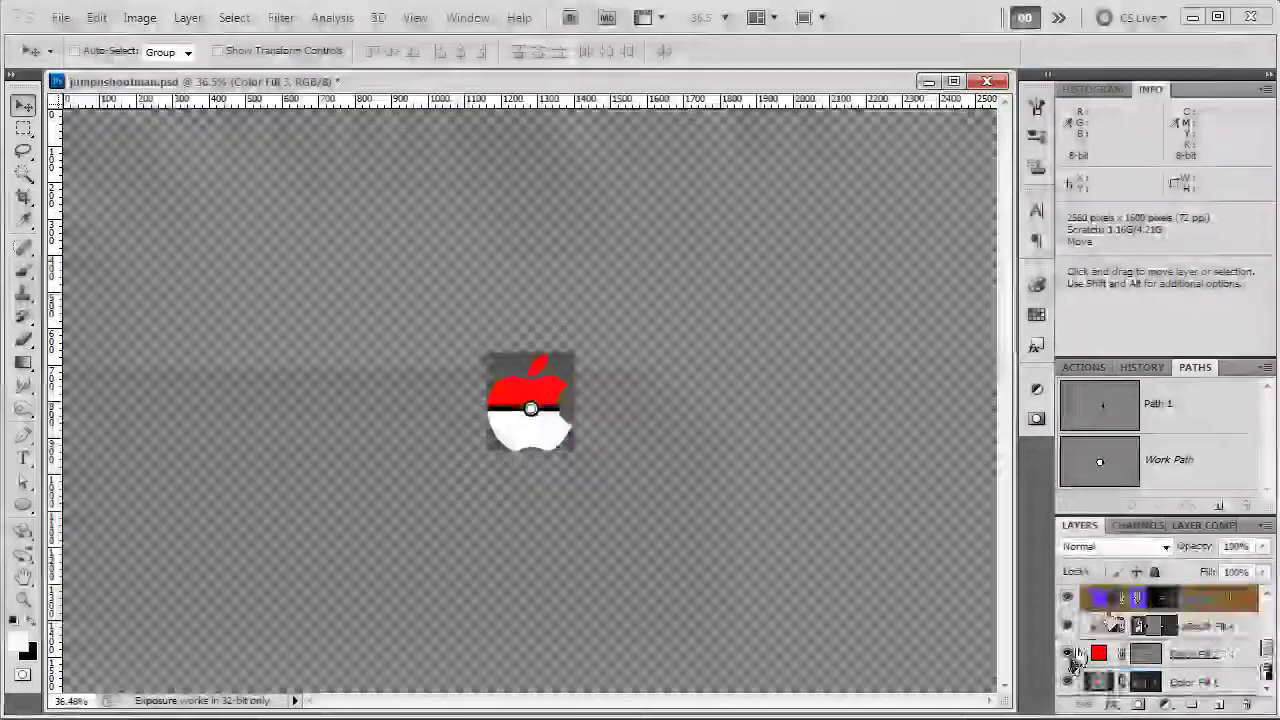
Show Layer 2 at the bottom of the layer stack and fill it with black as the full-canvas background
{"action": "left_click", "coordinate": [1068, 627]}
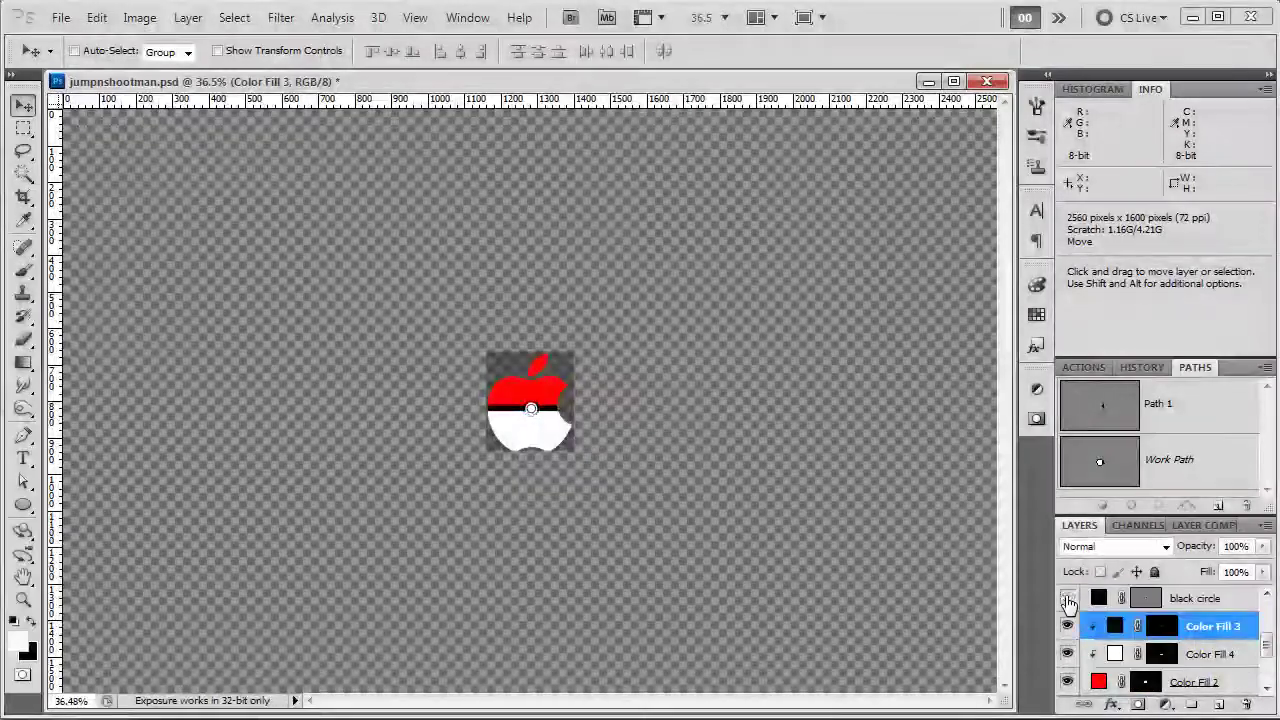
{"action": "scroll", "coordinate": [1070, 612], "scroll_direction": "up", "scroll_amount": 2}
{"action": "scroll", "coordinate": [1070, 640], "scroll_direction": "down", "scroll_amount": 2}
{"action": "left_click", "coordinate": [1068, 682]}
{"action": "left_click", "coordinate": [1068, 682]}
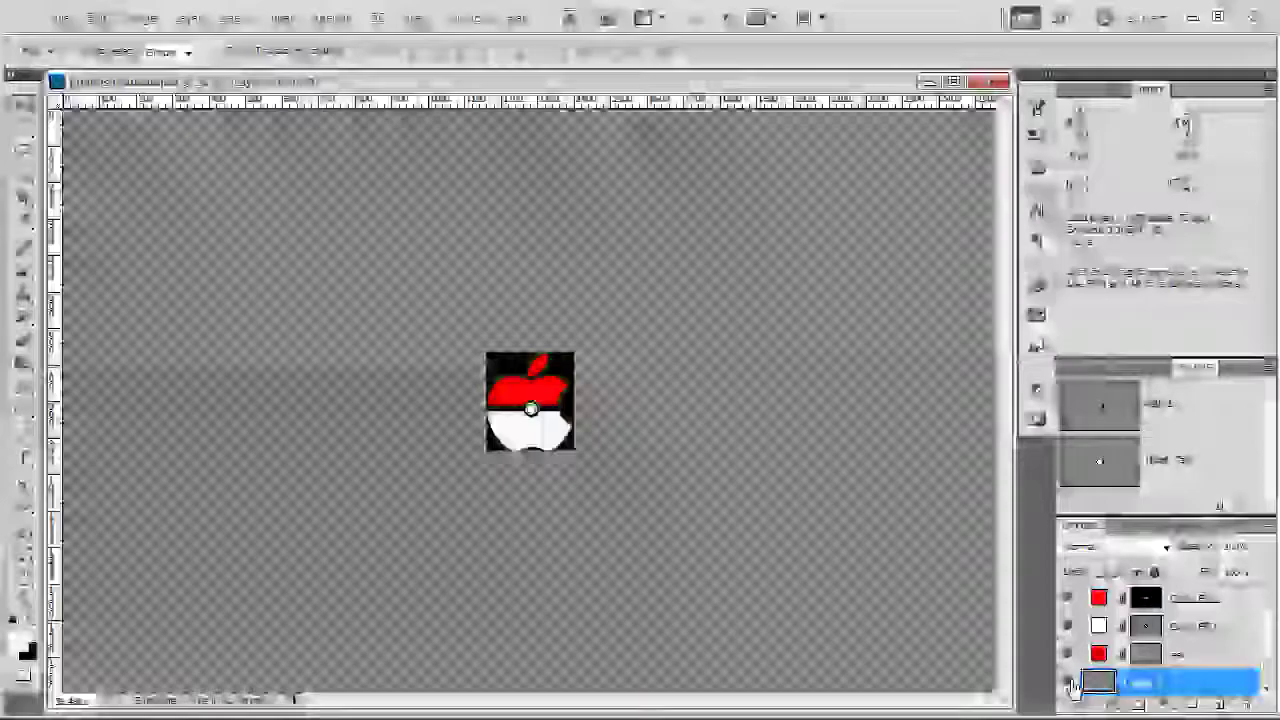
{"action": "left_click", "coordinate": [1068, 682], "text": "alt"}
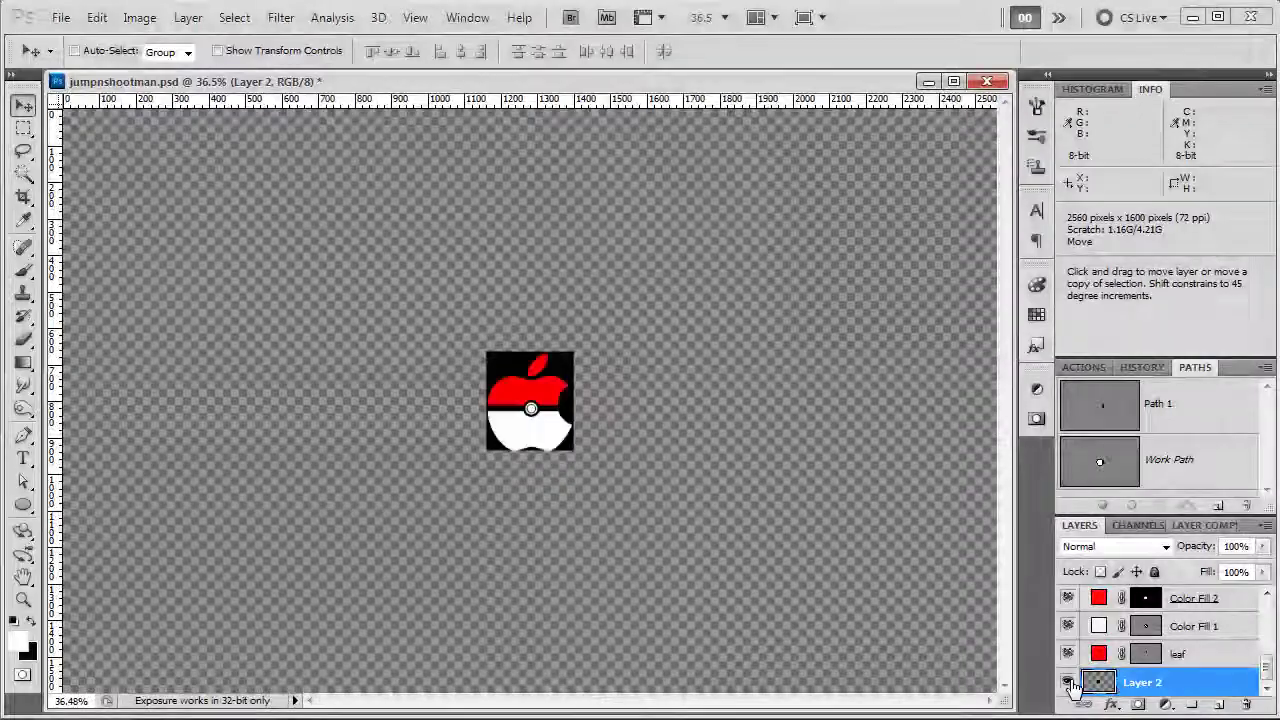
{"action": "key", "text": "ctrl+BackSpace"}
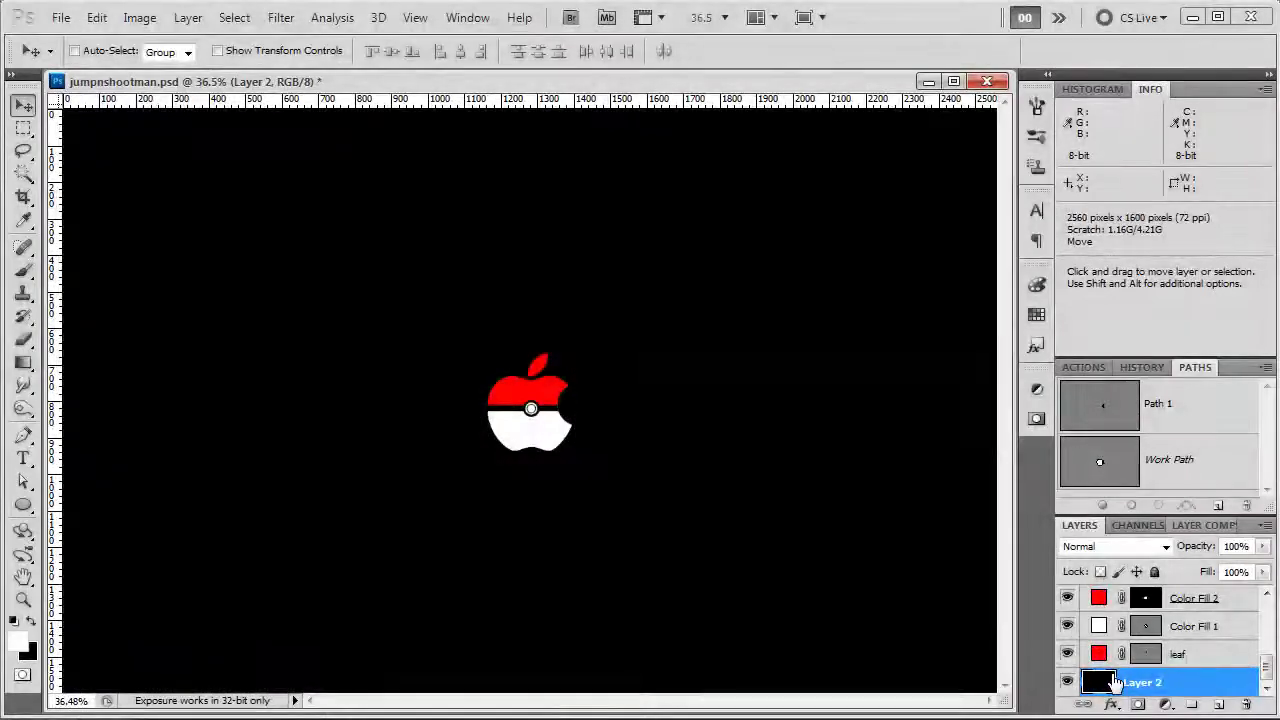
Examine the logo at 100% and compare it with the original by toggling Layer 1, leaving that layer hidden
{"action": "key", "text": "ctrl+alt+0"}
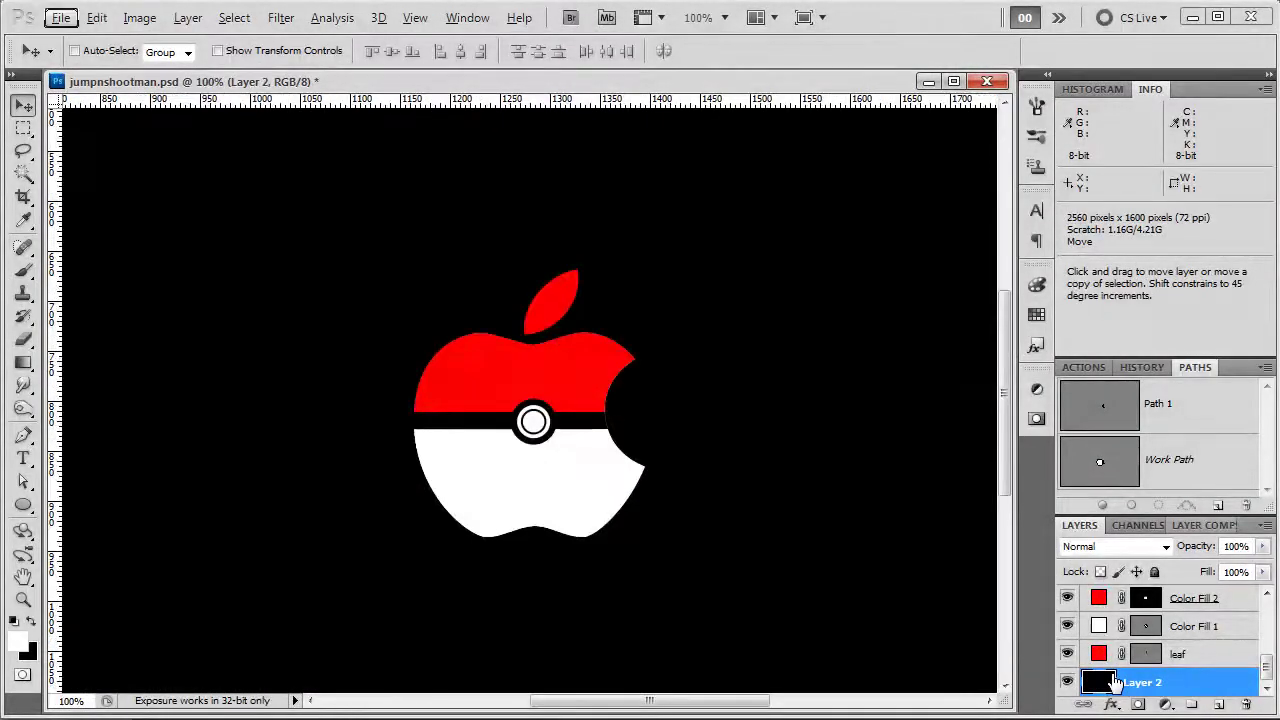
{"action": "scroll", "coordinate": [1100, 640], "scroll_direction": "down", "scroll_amount": 5}
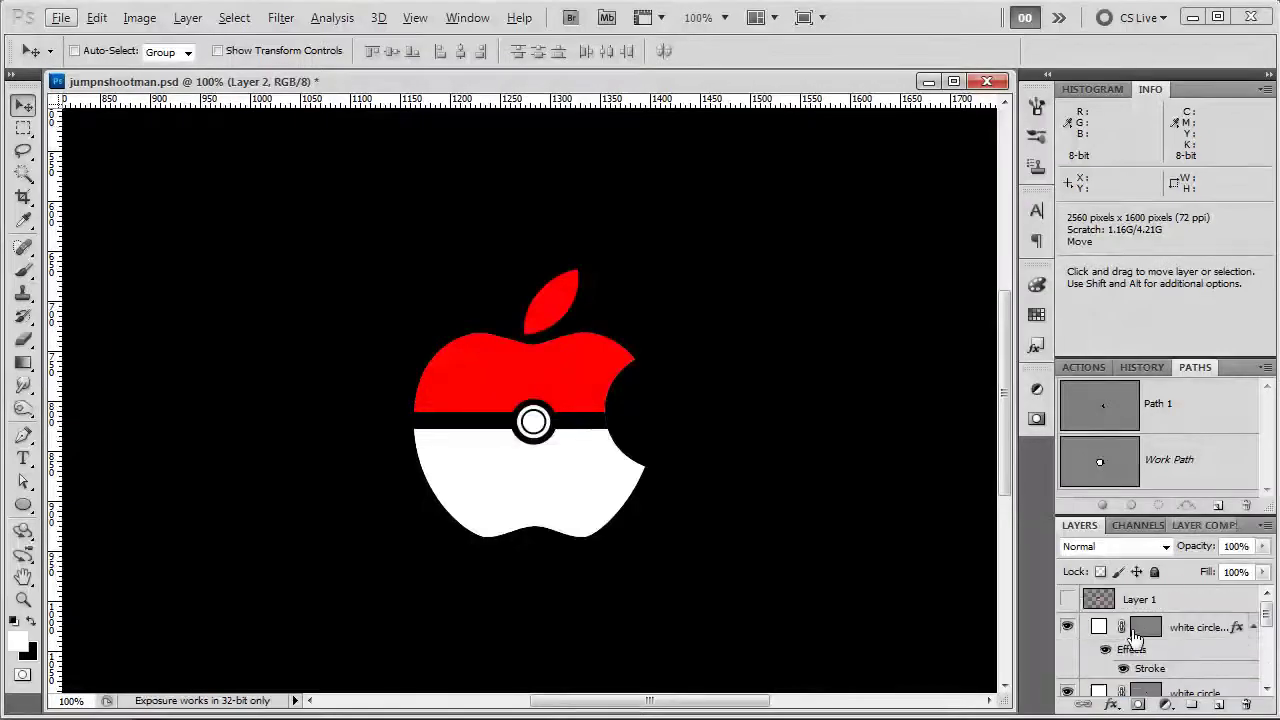
{"action": "left_click", "coordinate": [1068, 600]}
{"action": "left_click", "coordinate": [1068, 600]}
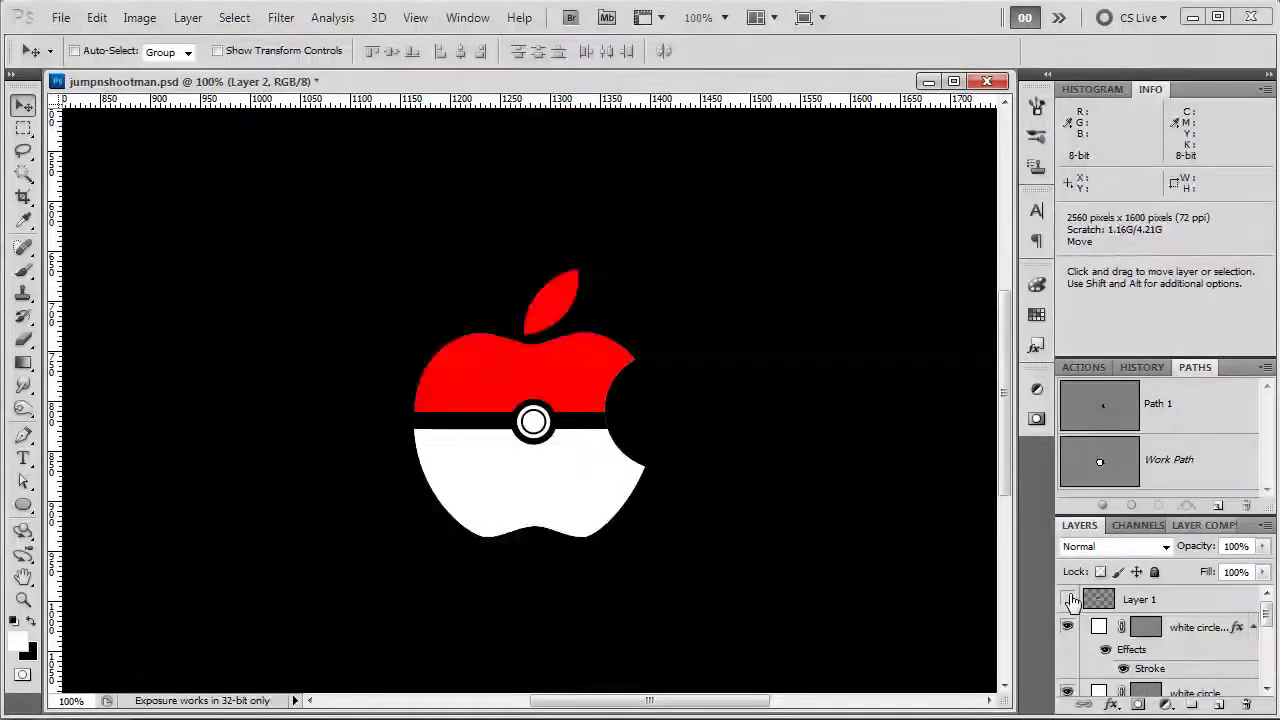
{"action": "left_click", "coordinate": [1068, 600]}
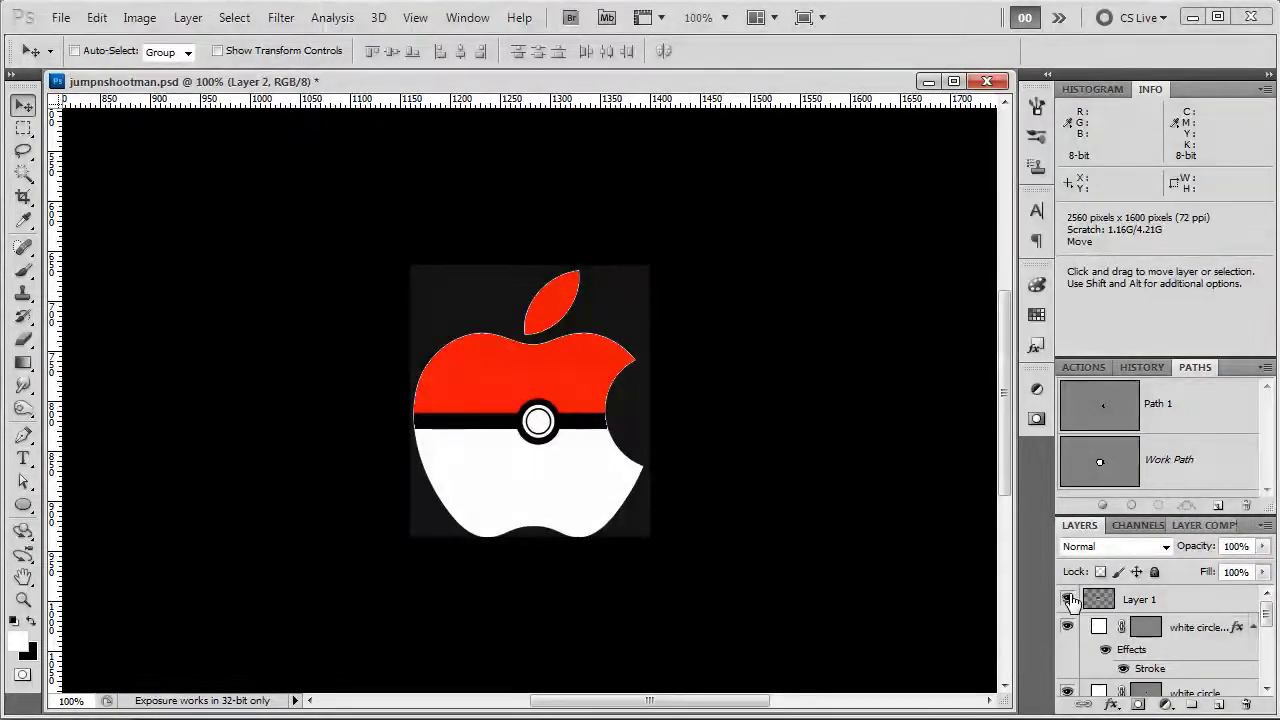
{"action": "left_click", "coordinate": [1068, 600]}
{"action": "left_click", "coordinate": [1068, 600]}
{"action": "left_click", "coordinate": [1068, 600]}
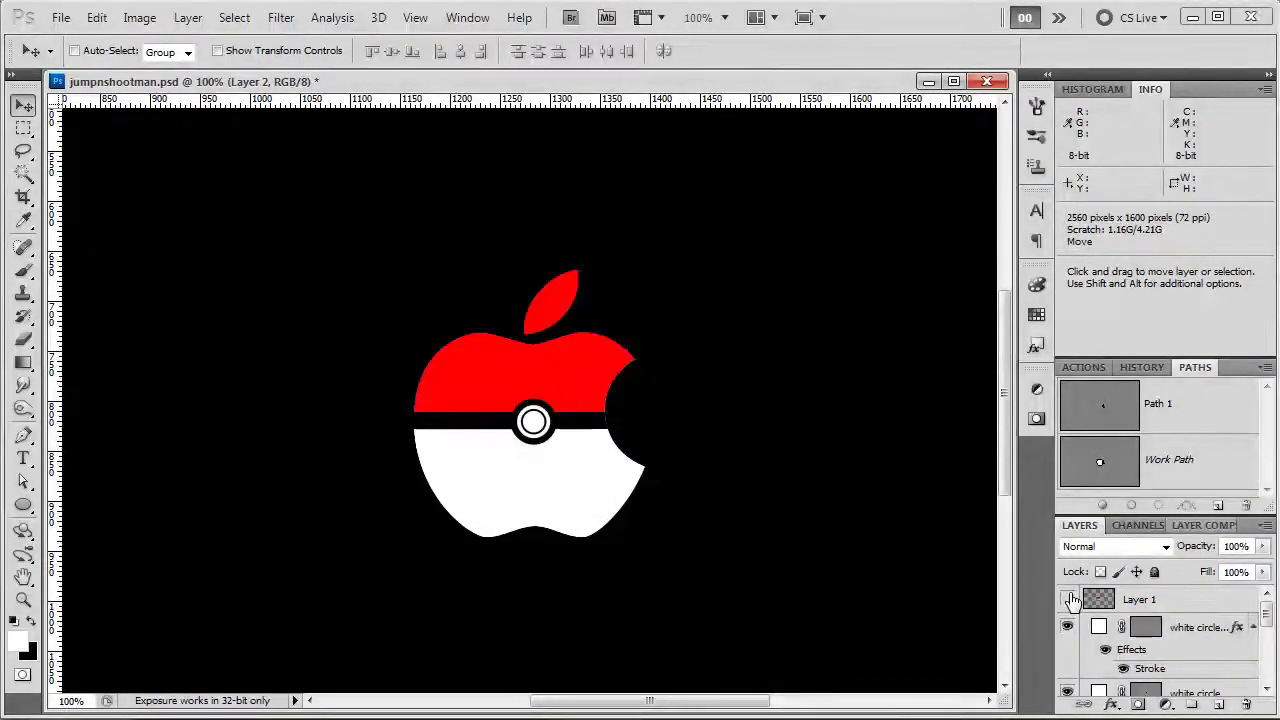
{"action": "left_click", "coordinate": [1068, 600]}
{"action": "left_click", "coordinate": [1068, 600]}
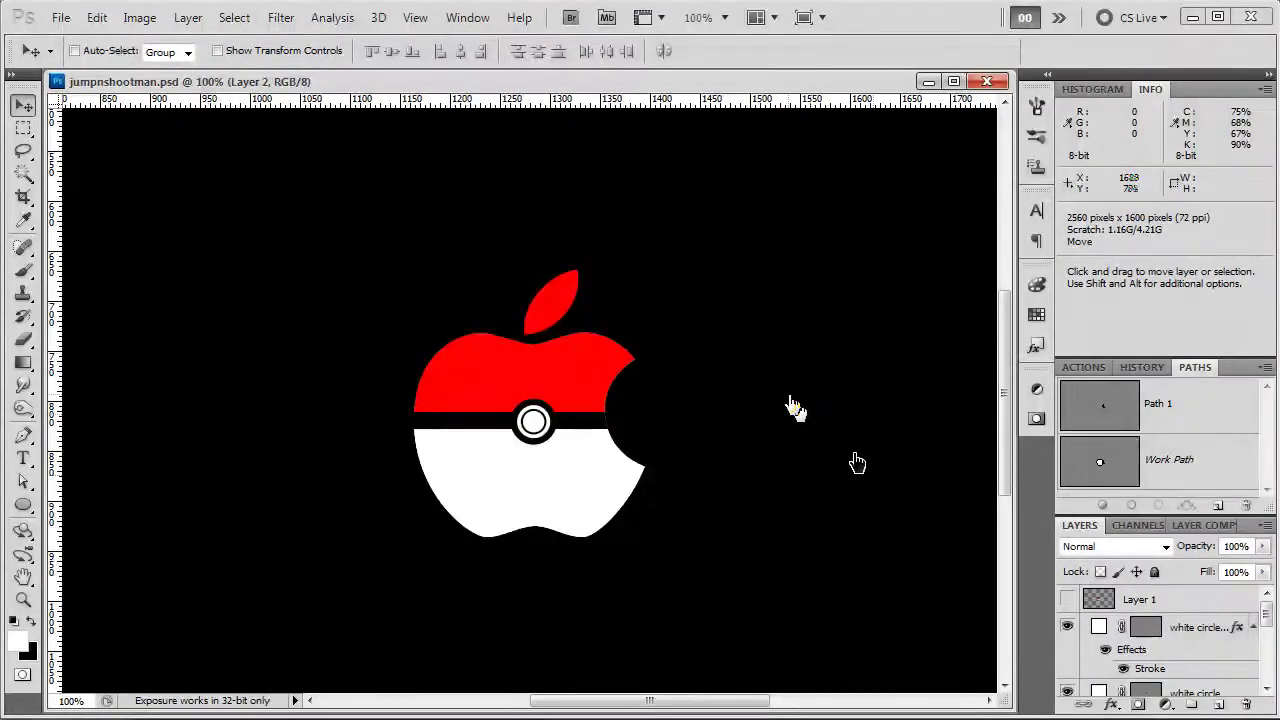
Export the 2560 by 1600 image for the web in PNG-24 format
{"action": "key", "text": "ctrl+alt+shift+s"}
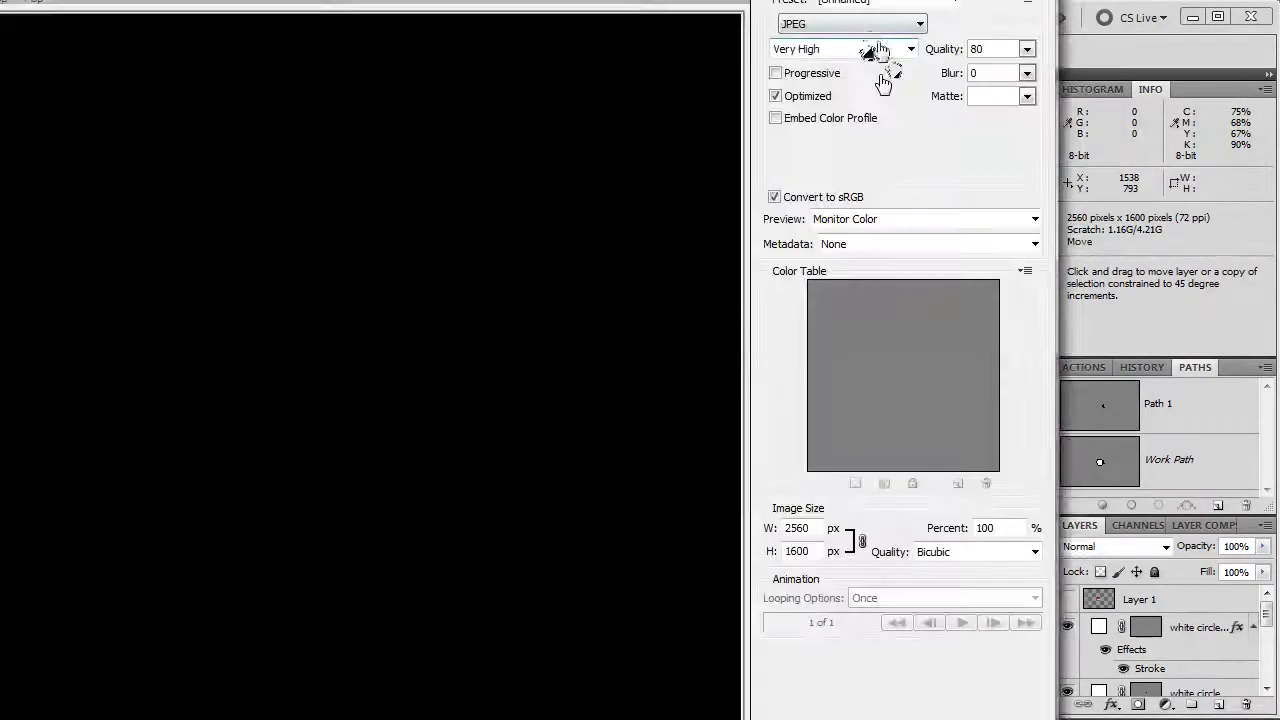
{"action": "left_click", "coordinate": [868, 26]}
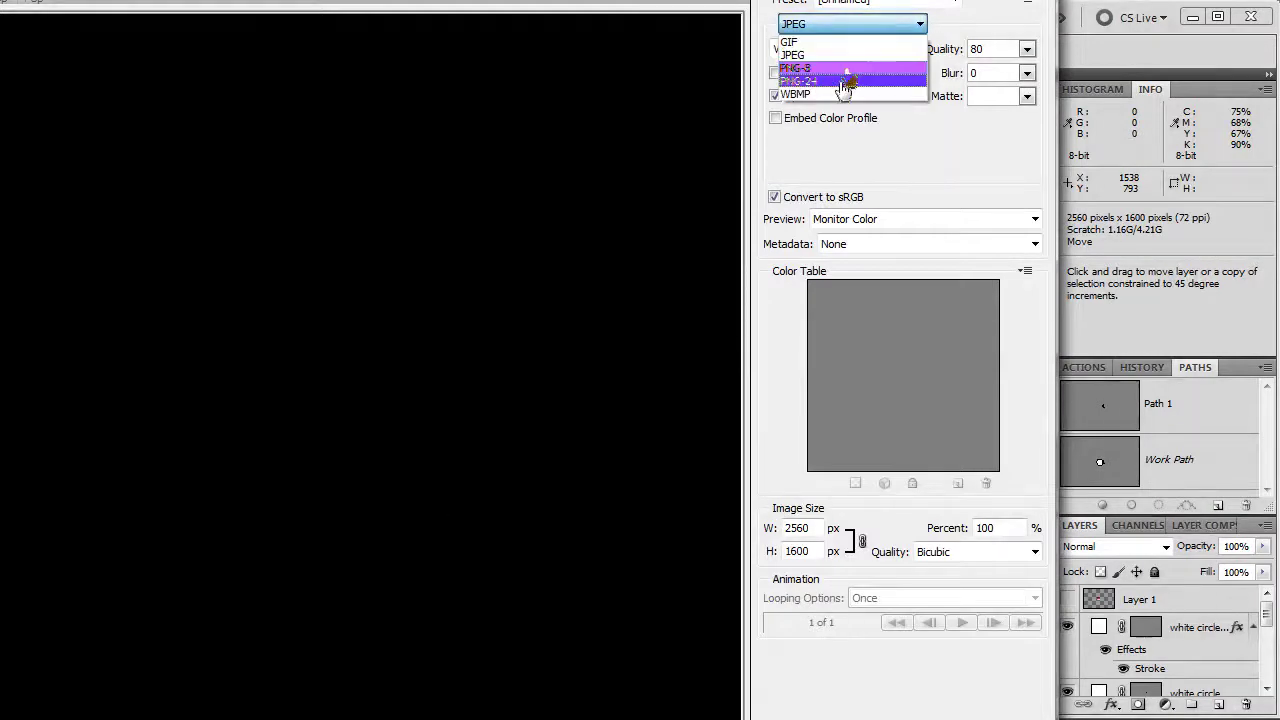
{"action": "left_click", "coordinate": [845, 82]}
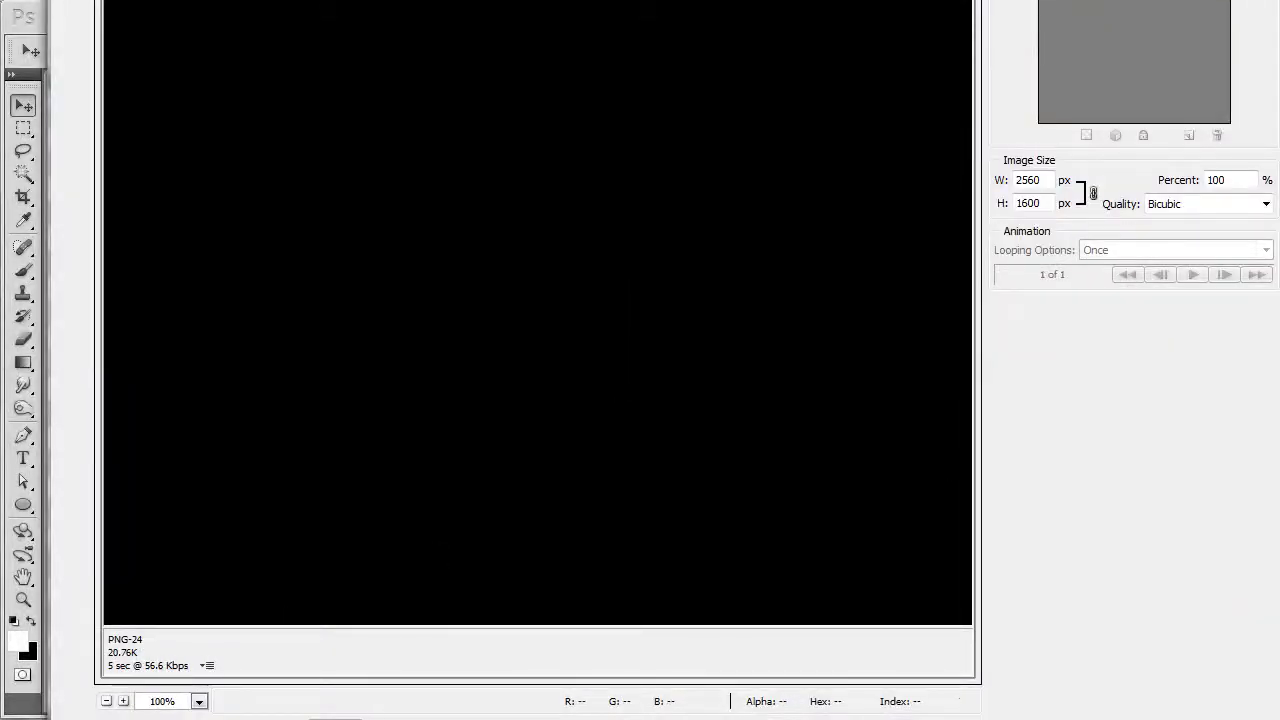
{"action": "left_click", "coordinate": [910, 692]}
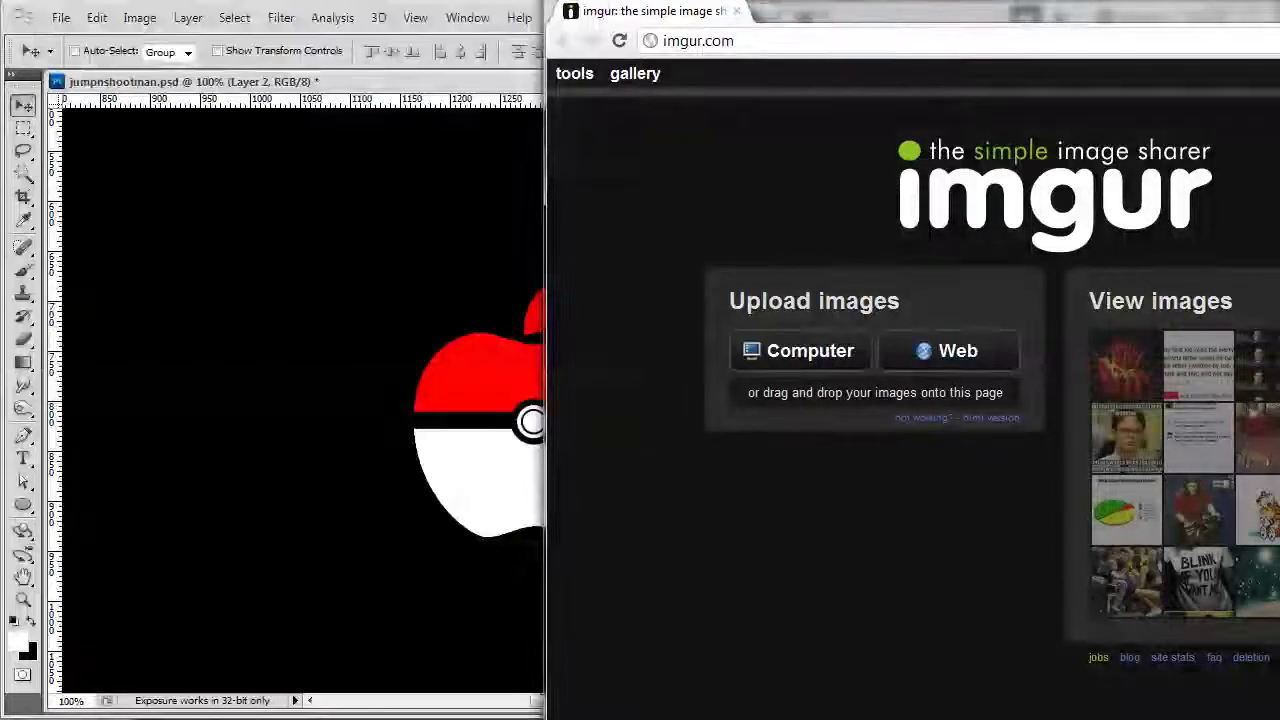
Upload jumpnshootman.png from its folder to imgur.com in the browser and copy the image's direct link
{"action": "left_click_drag", "start_coordinate": [185, 205], "coordinate": [543, 449]}
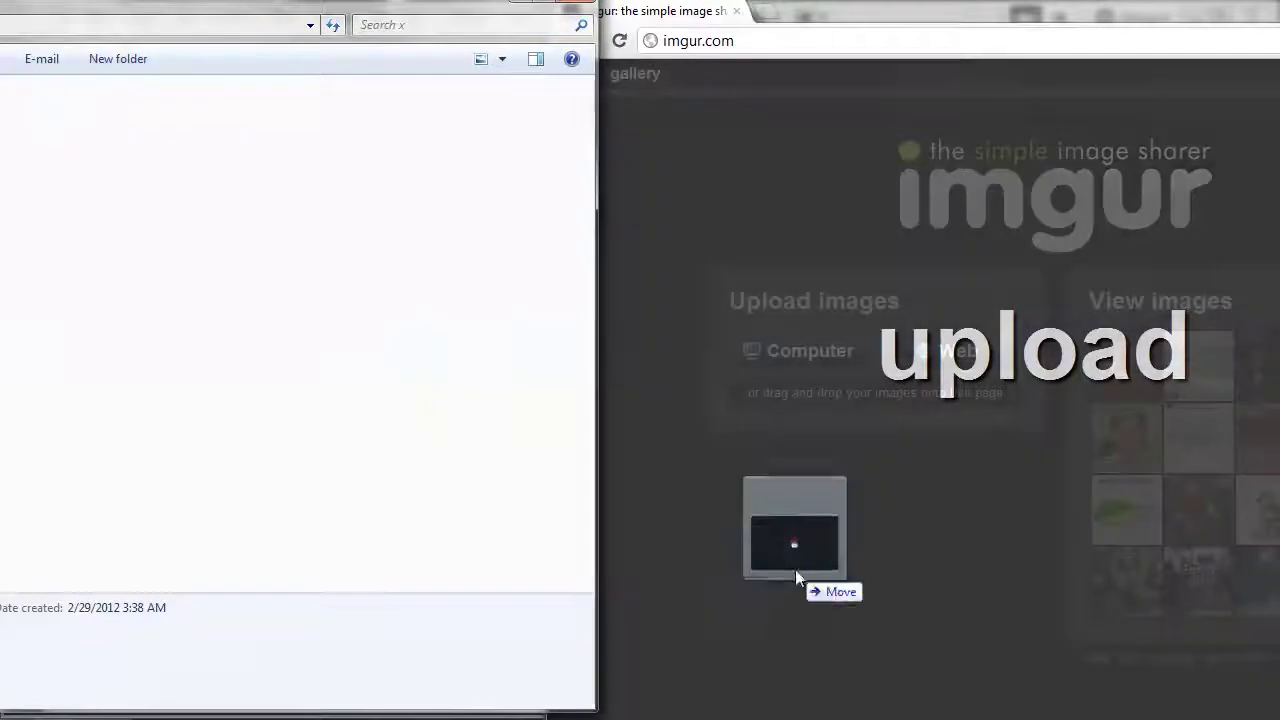
{"action": "left_click_drag", "start_coordinate": [800, 580], "coordinate": [797, 577]}
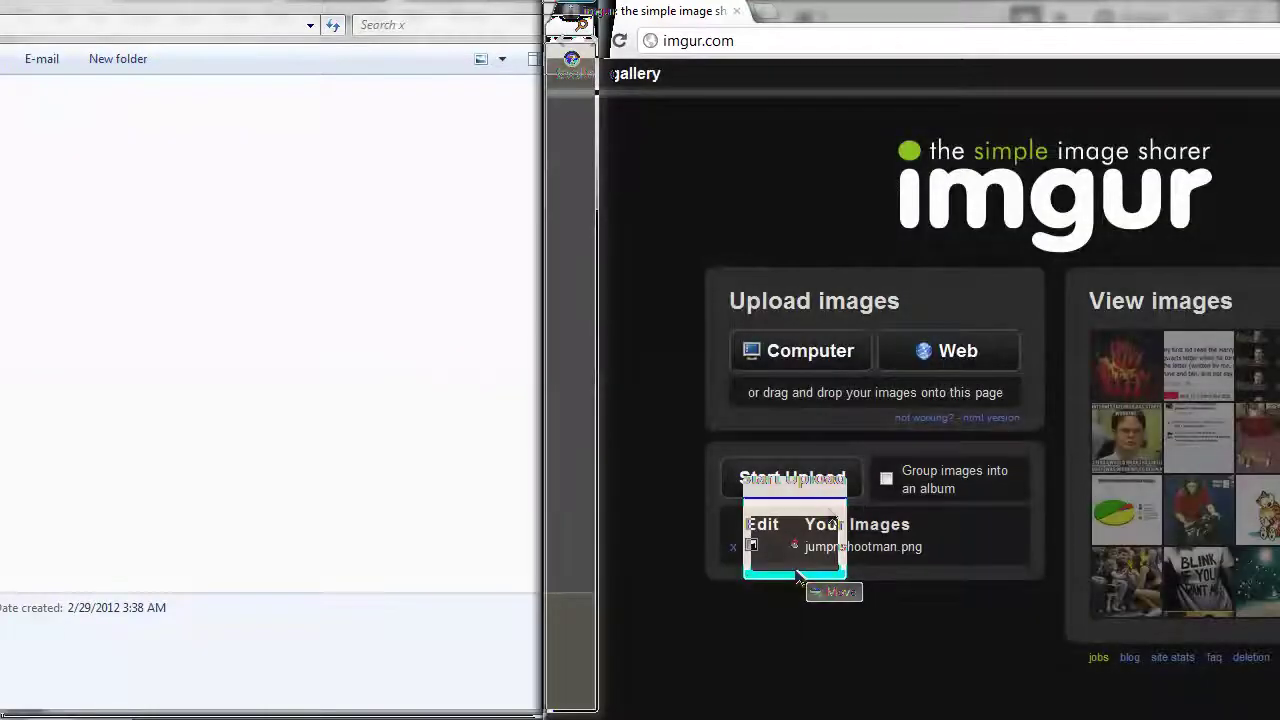
{"action": "left_click", "coordinate": [778, 470]}
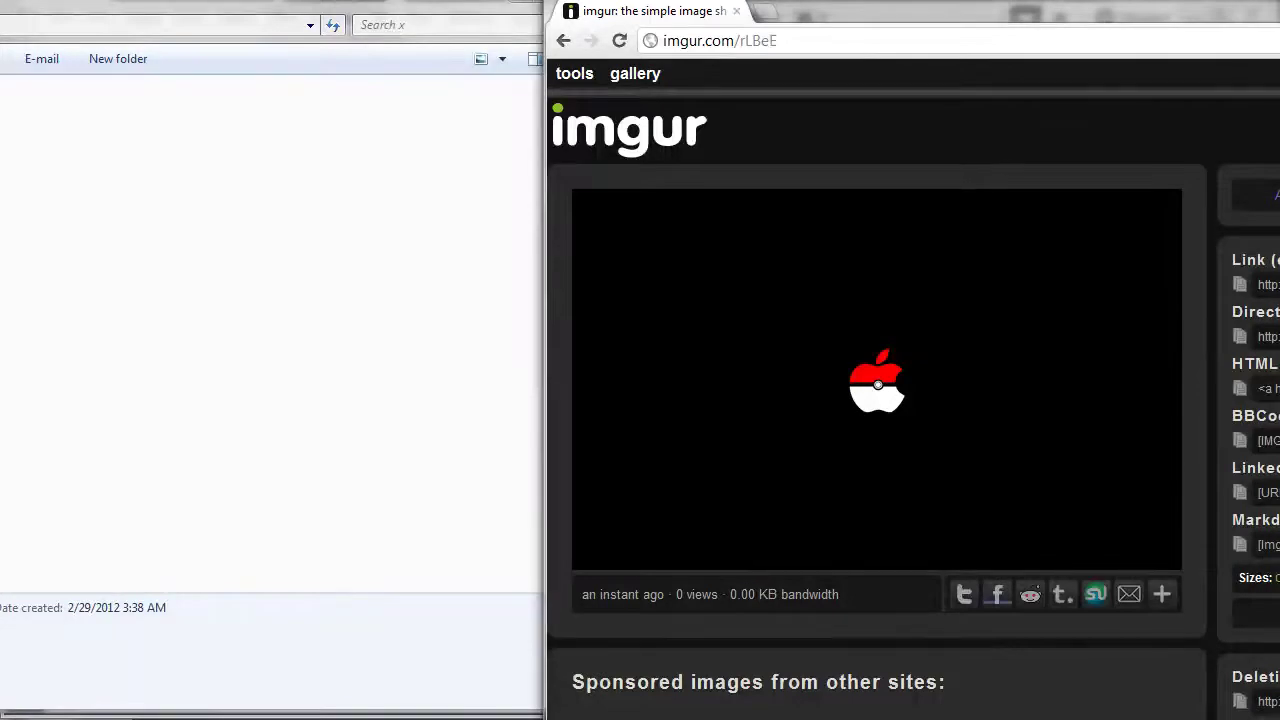
{"action": "left_click", "coordinate": [1240, 336]}
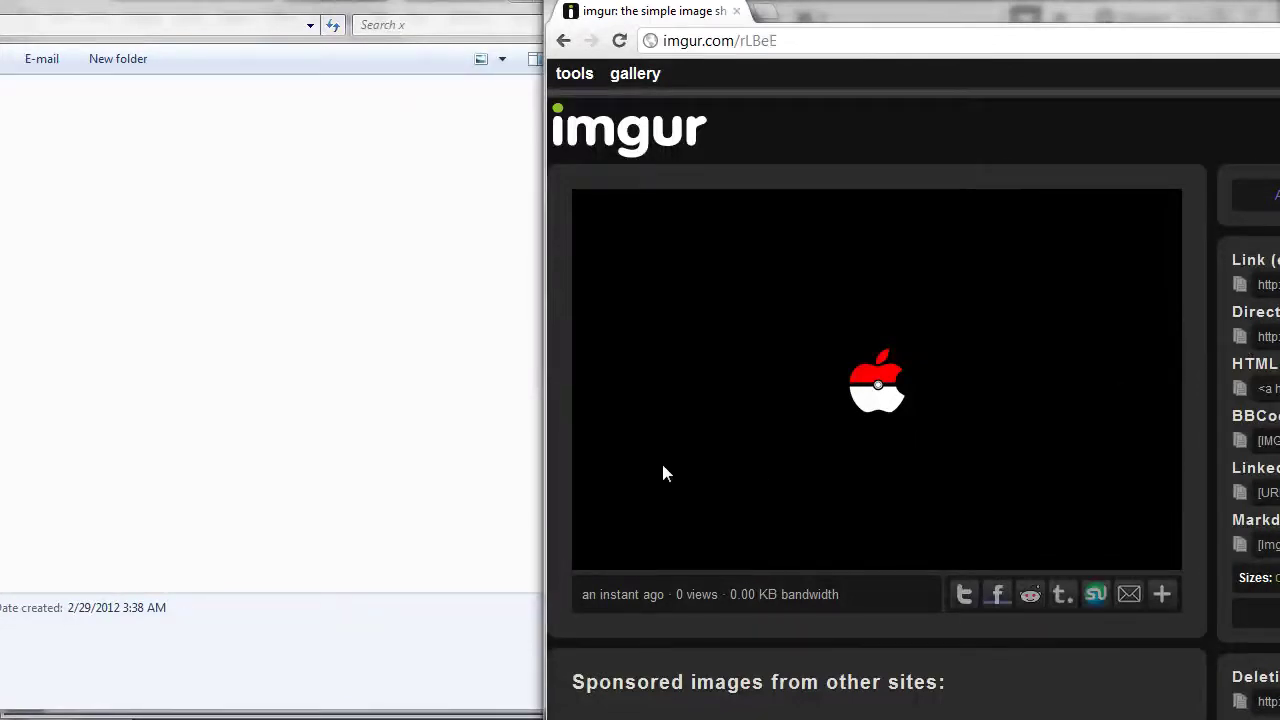